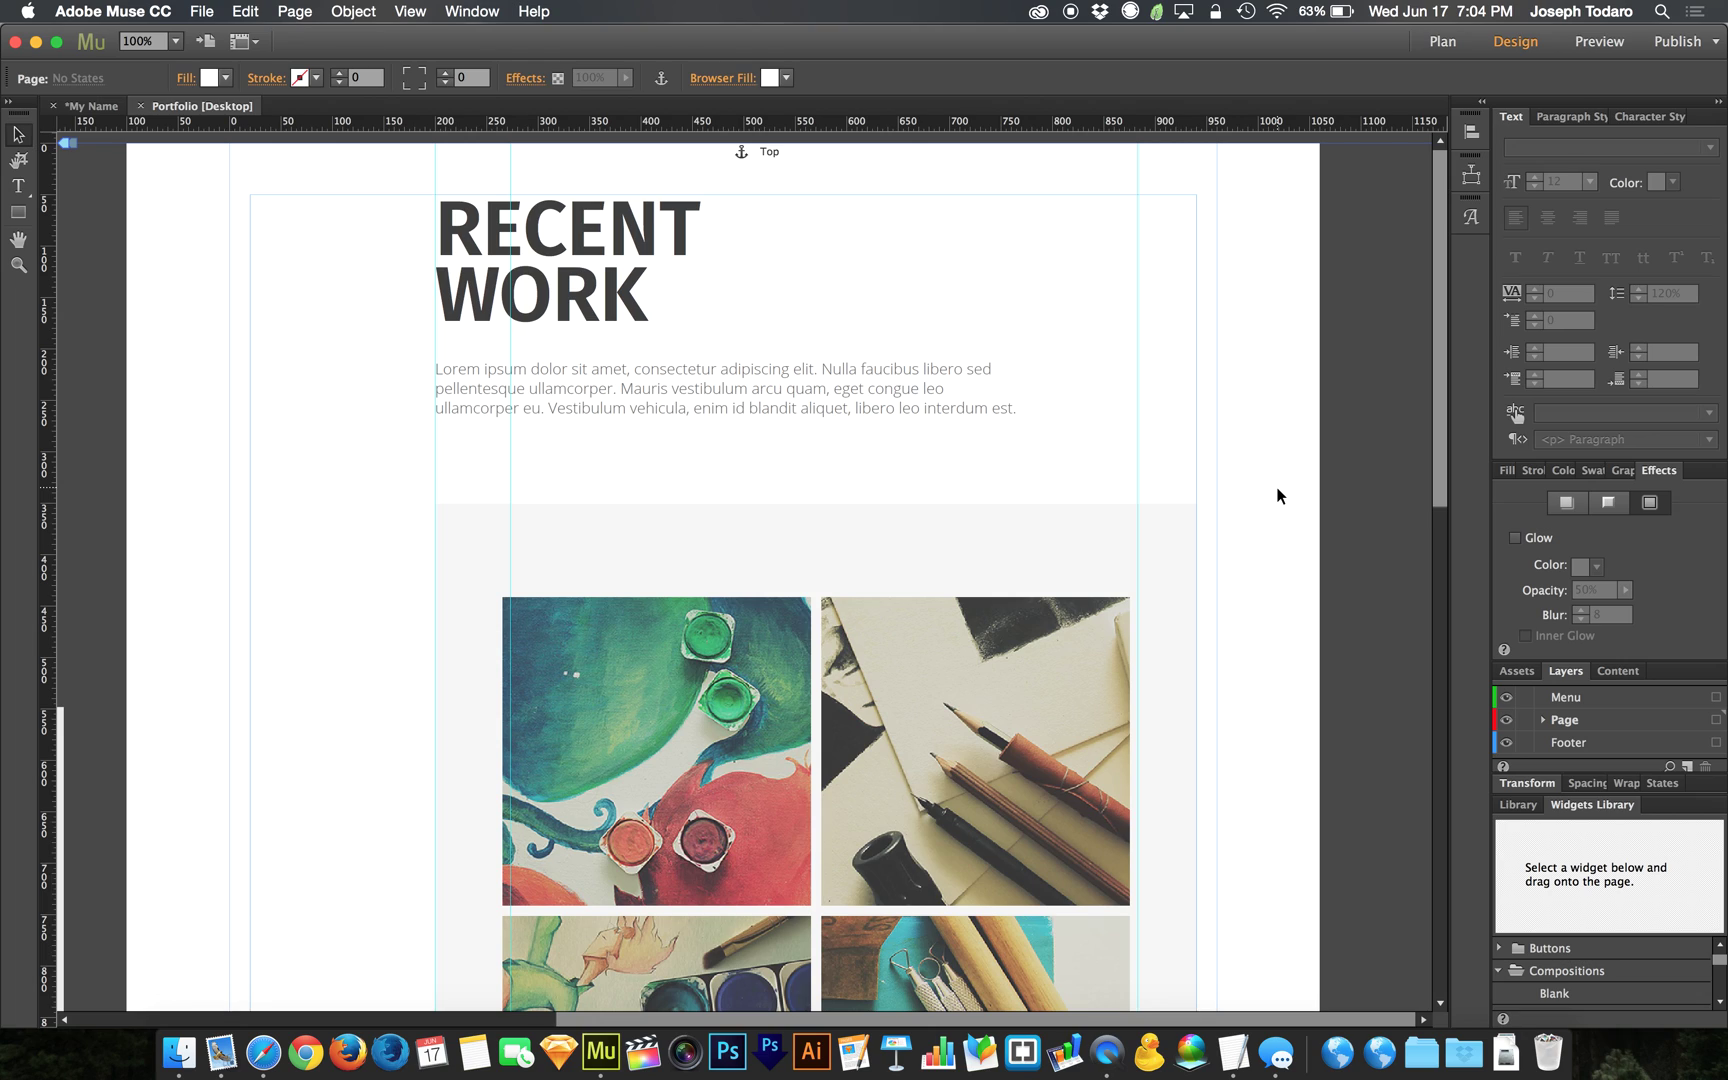
Select the RECENT WORK heading and choose Add Web Fonts from its Font list.
{"action": "left_click", "coordinate": [683, 310]}
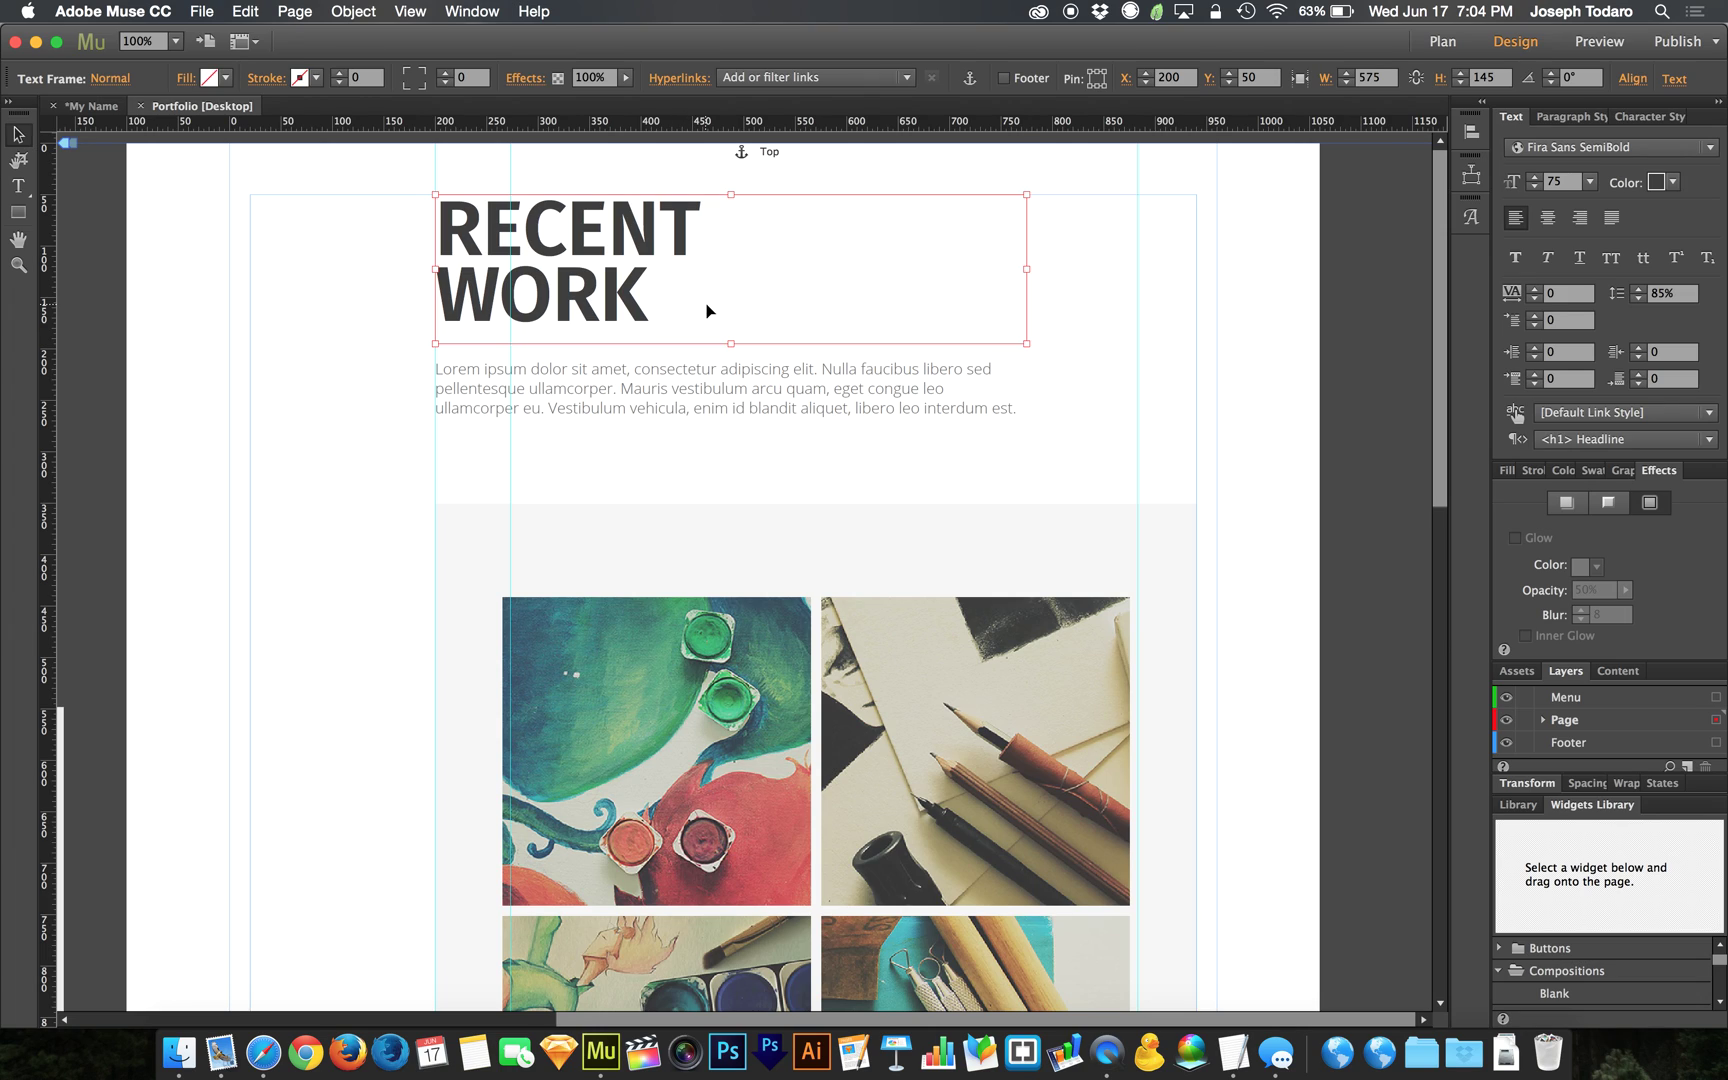
{"action": "left_click", "coordinate": [1596, 151]}
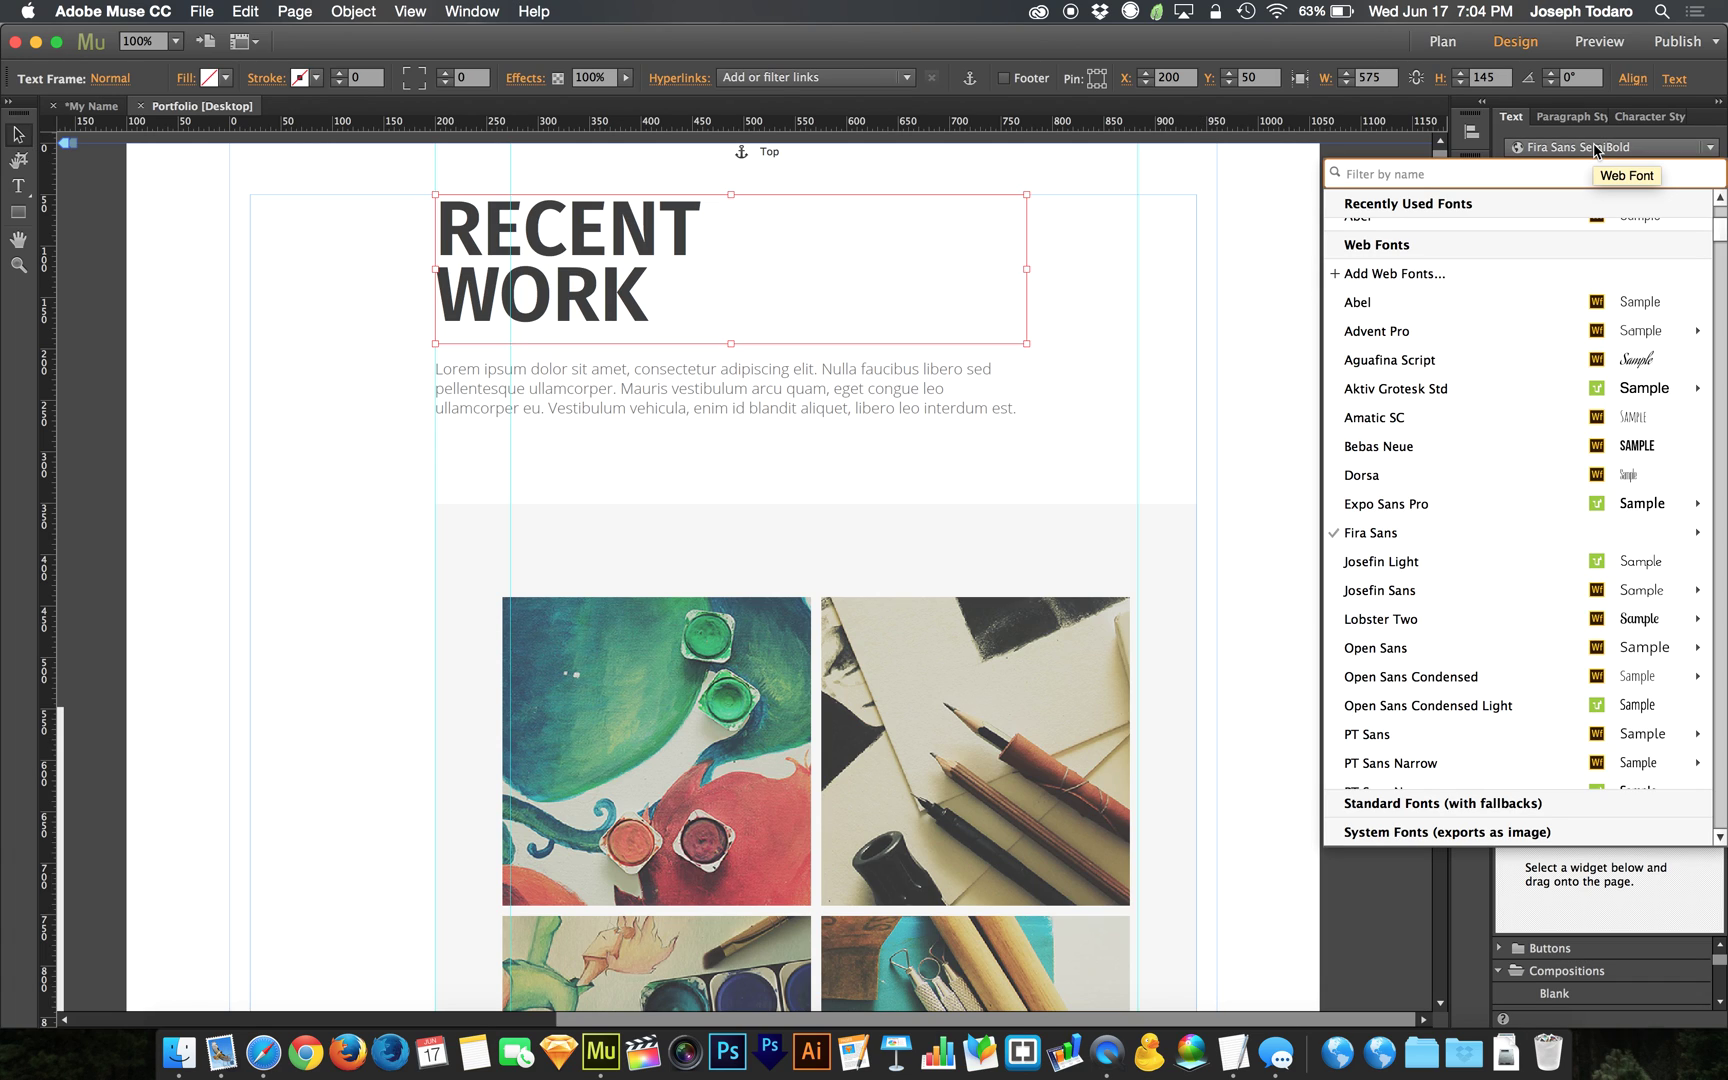
{"action": "left_click", "coordinate": [1489, 275]}
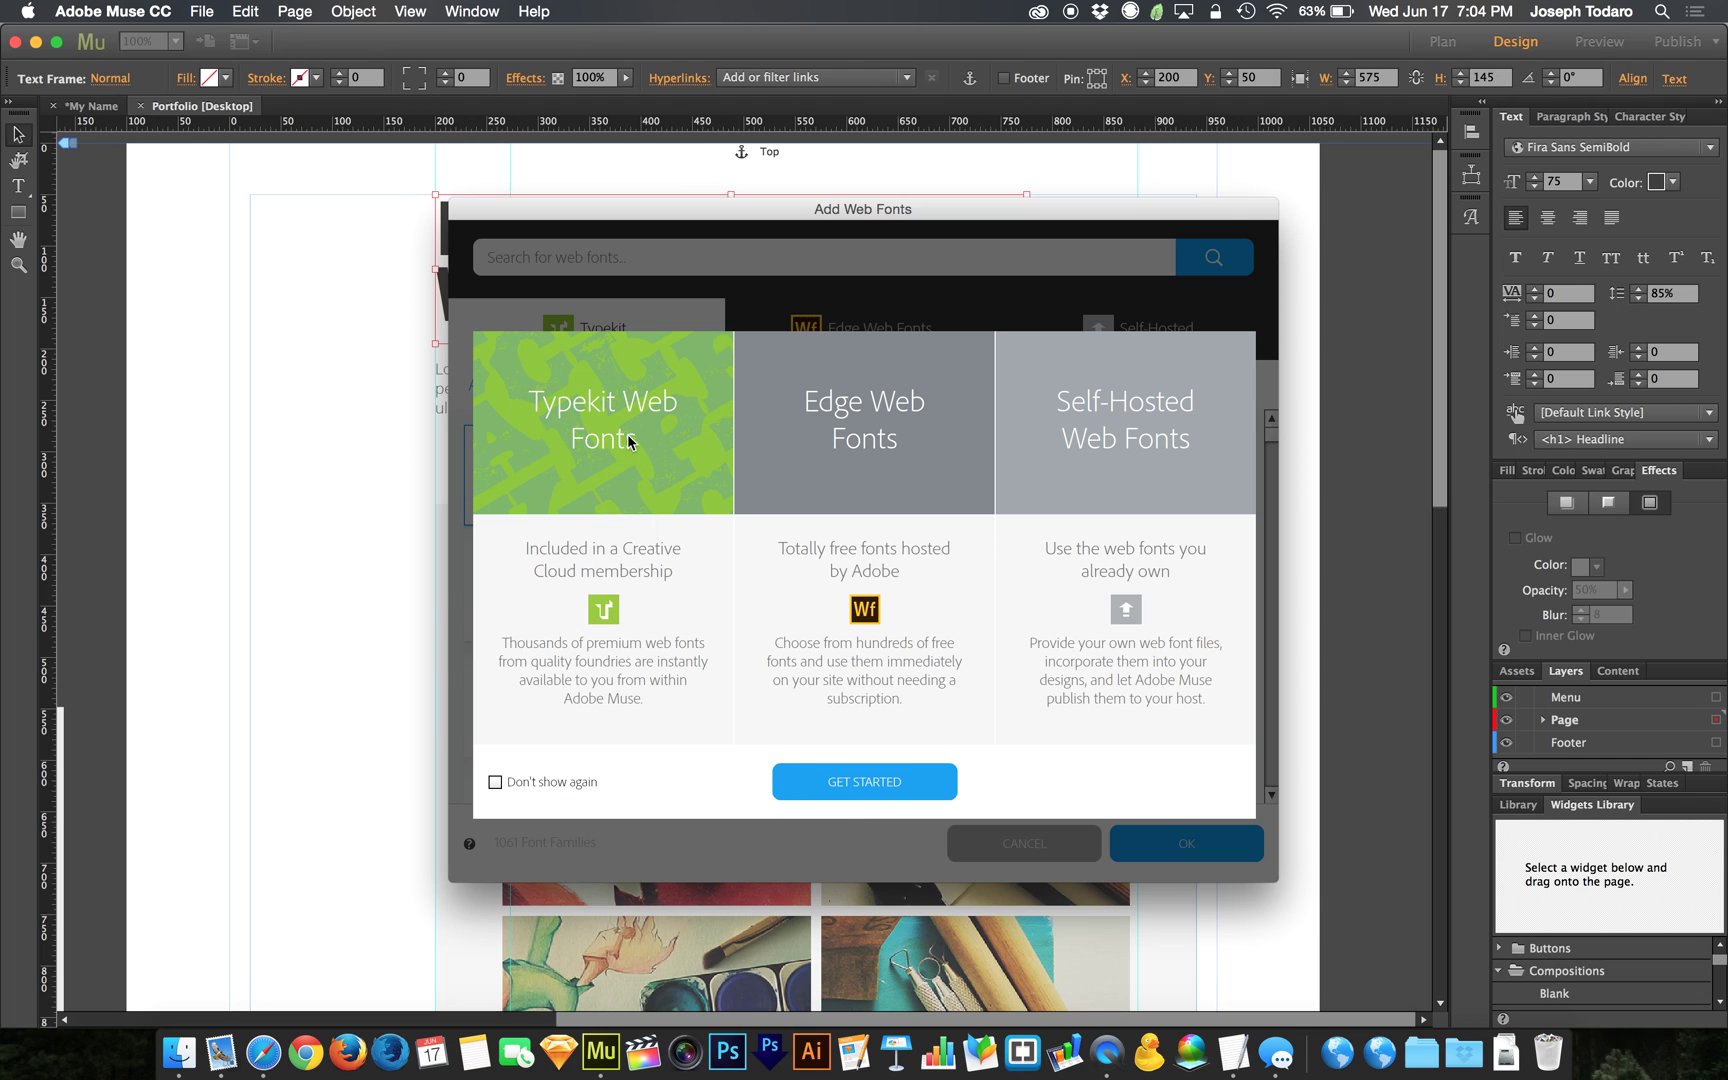
Get past the intro and unselect the Typekit fonts Expo Sans Pro and Aktiv Grotesk Std.
{"action": "left_click", "coordinate": [893, 781]}
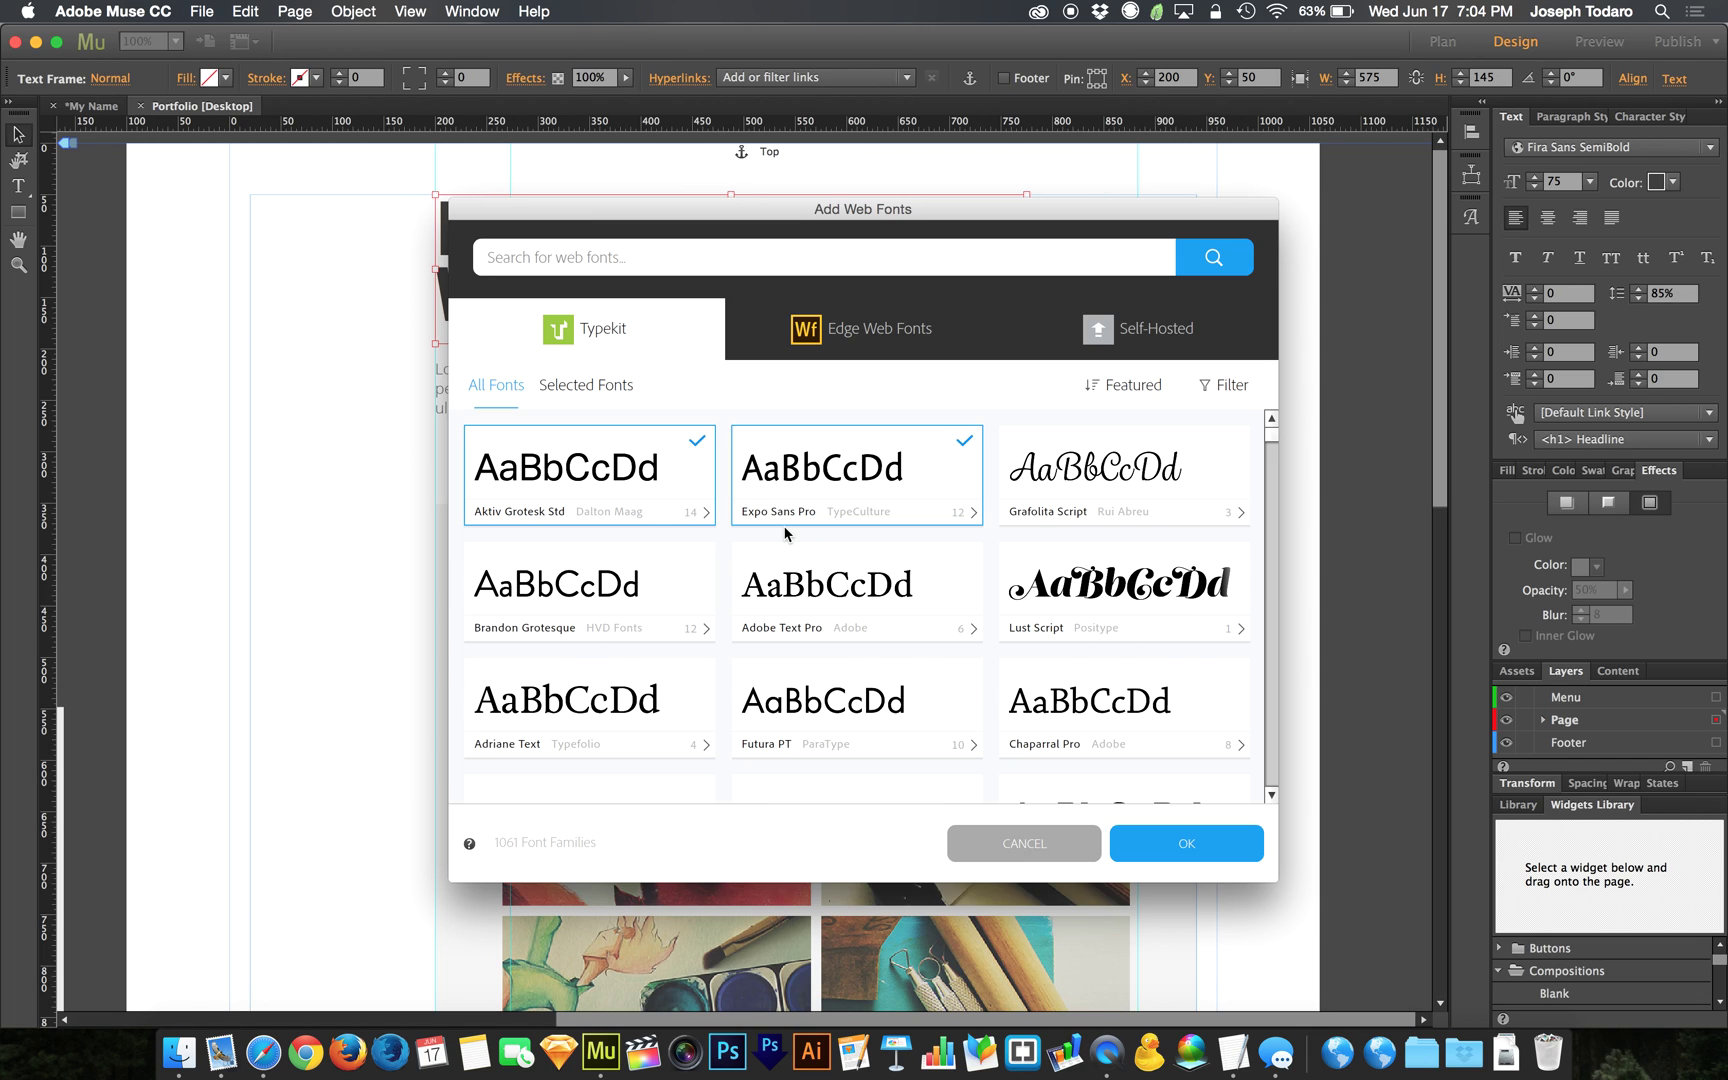
{"action": "scroll", "coordinate": [795, 540], "scroll_direction": "down", "scroll_amount": 10}
{"action": "scroll", "coordinate": [785, 533], "scroll_direction": "up", "scroll_amount": 10}
{"action": "left_click", "coordinate": [847, 476]}
{"action": "left_click", "coordinate": [690, 465]}
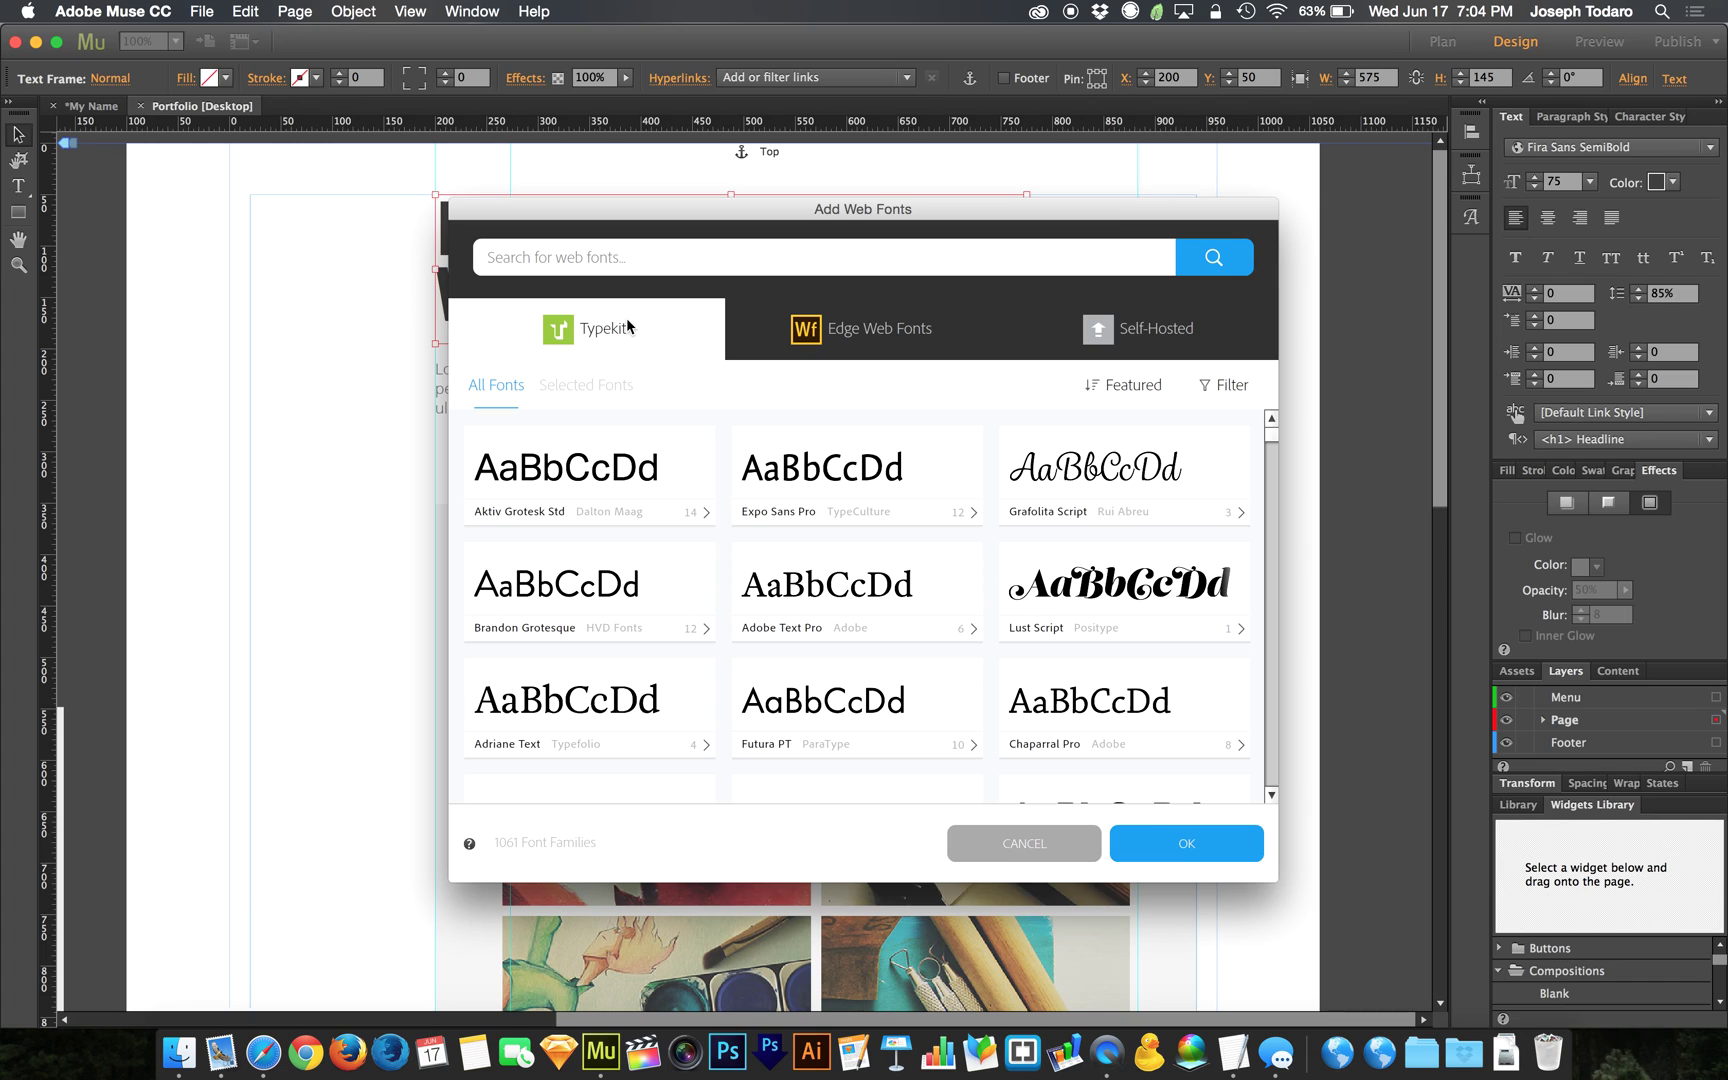
Unselect the Edge web fonts Aguafina Script, Advent Pro and Abel, then return to Typekit.
{"action": "left_click", "coordinate": [864, 344]}
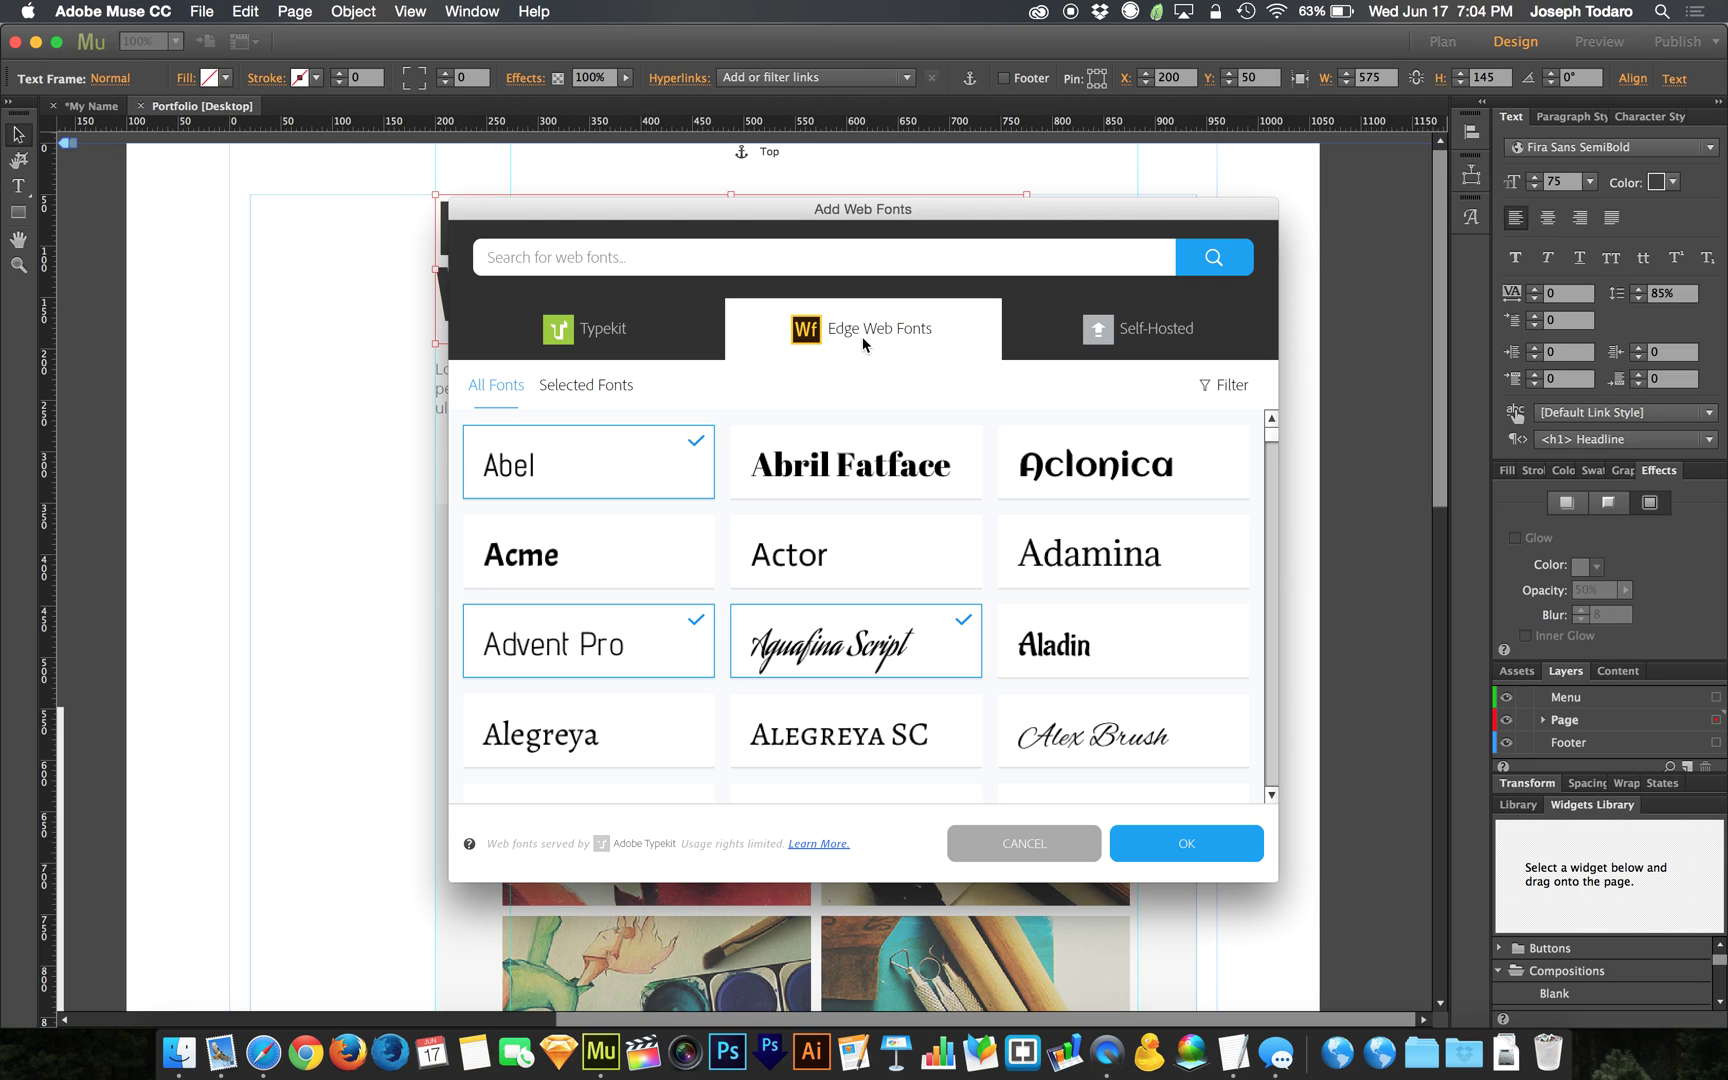
{"action": "left_click", "coordinate": [798, 662]}
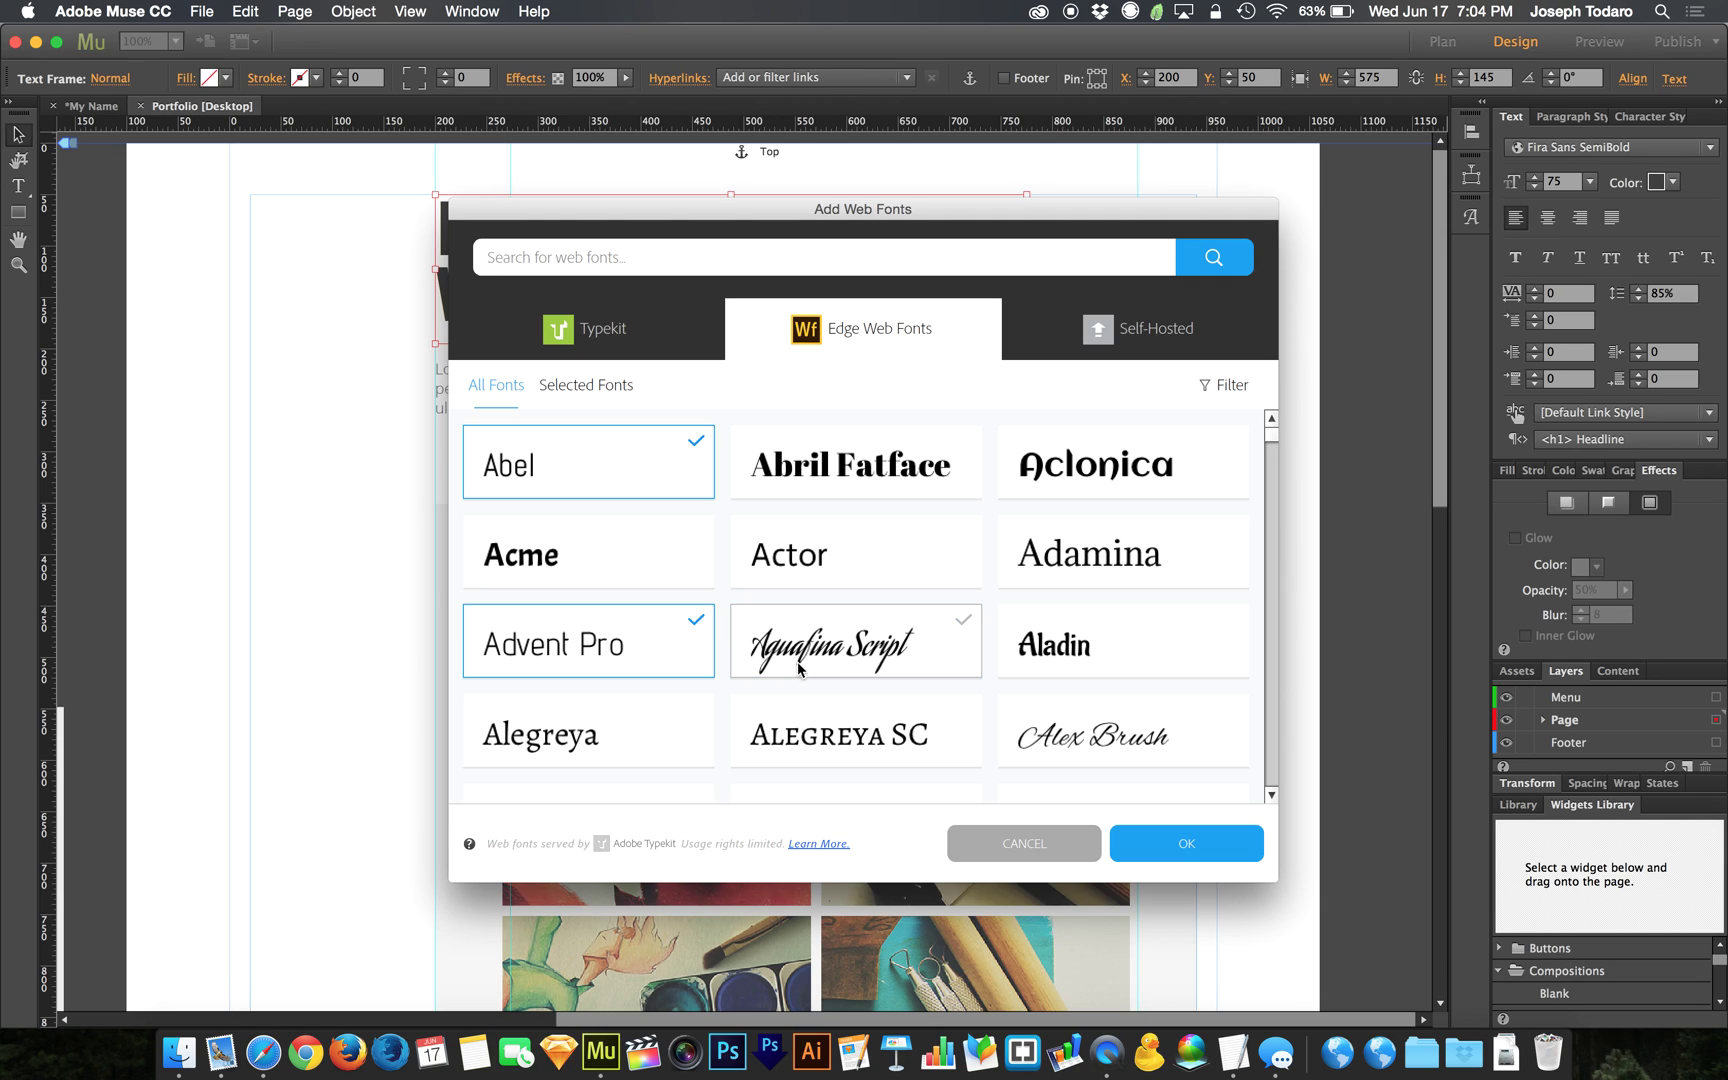
{"action": "left_click", "coordinate": [679, 641]}
{"action": "left_click", "coordinate": [625, 471]}
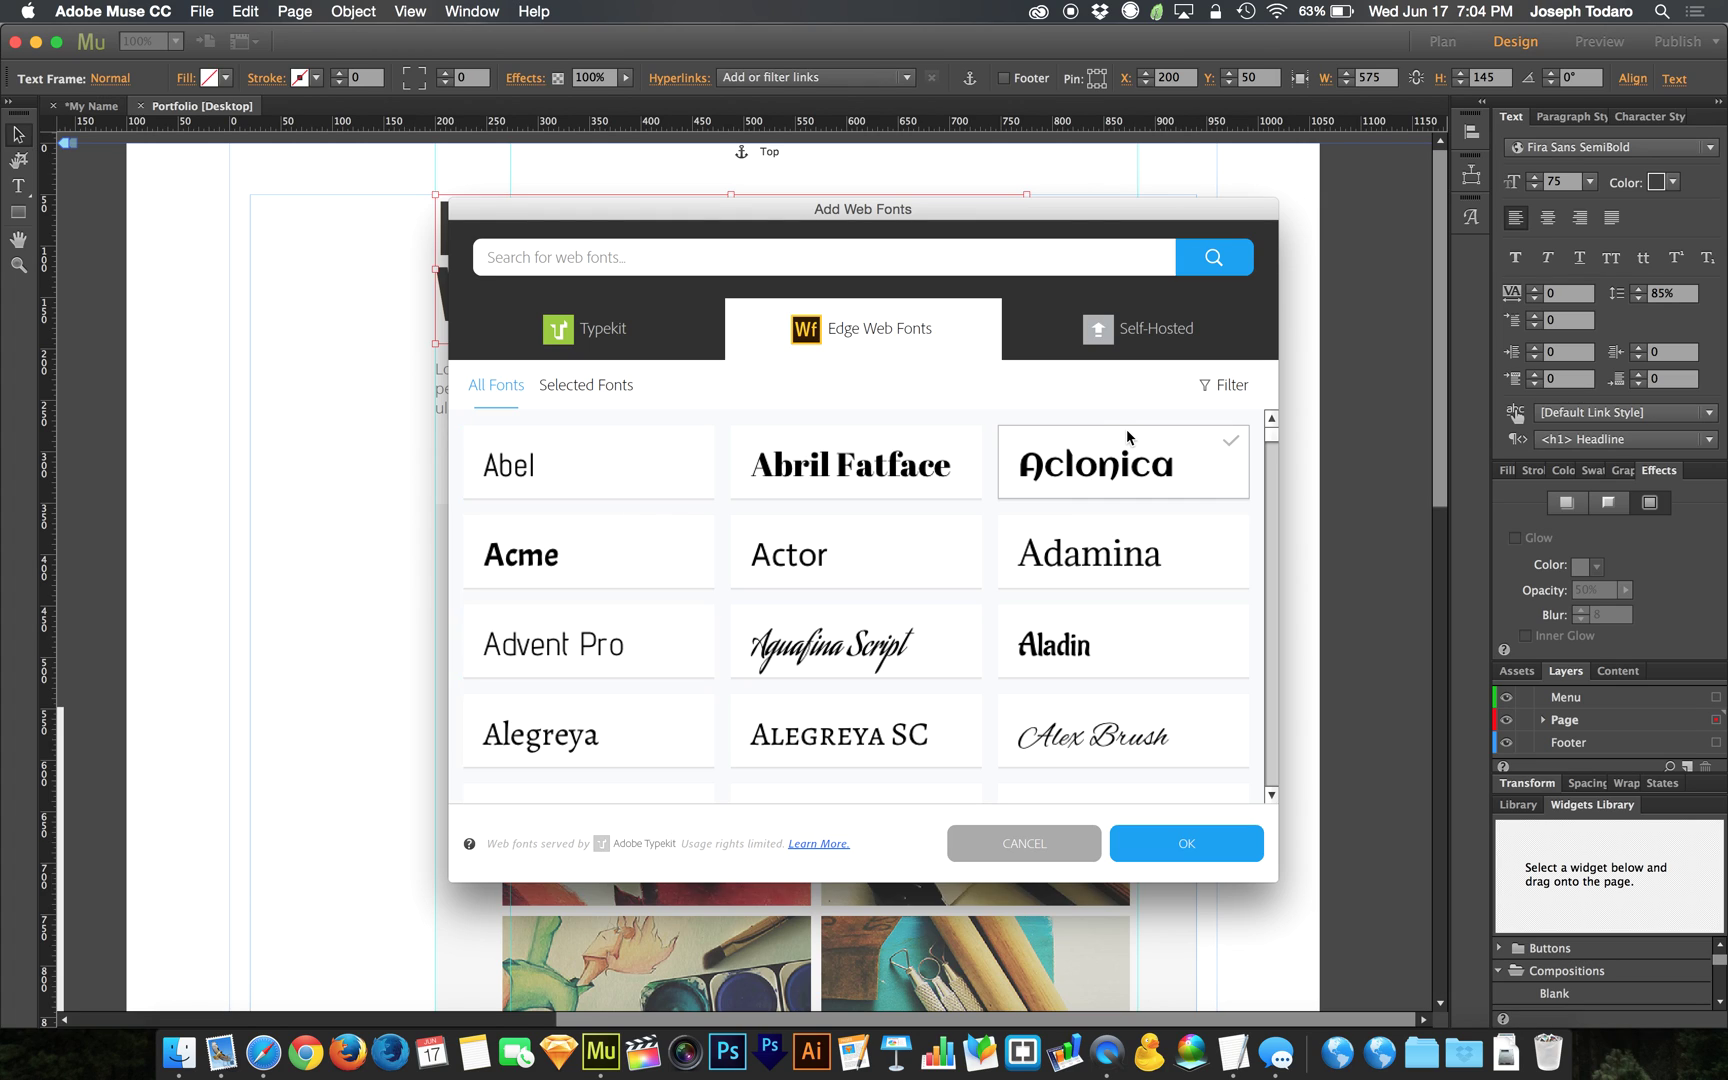
{"action": "left_click", "coordinate": [602, 336]}
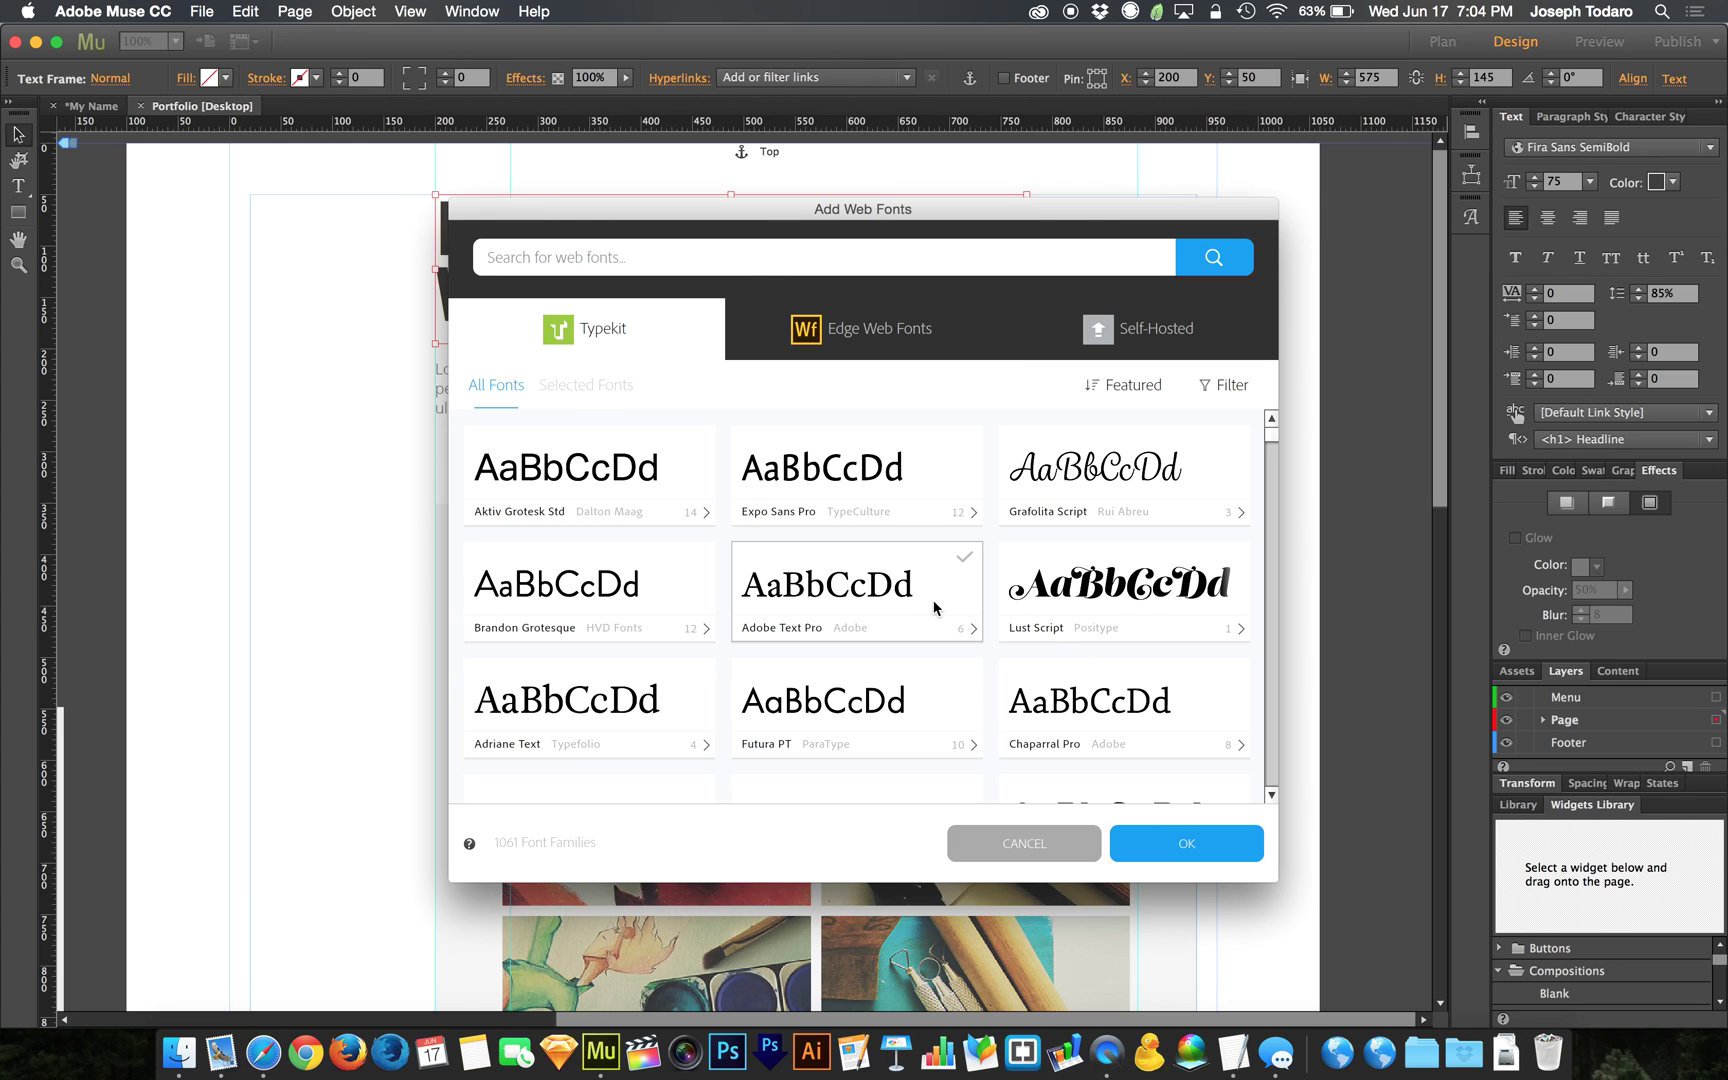
{"action": "left_click", "coordinate": [1224, 387]}
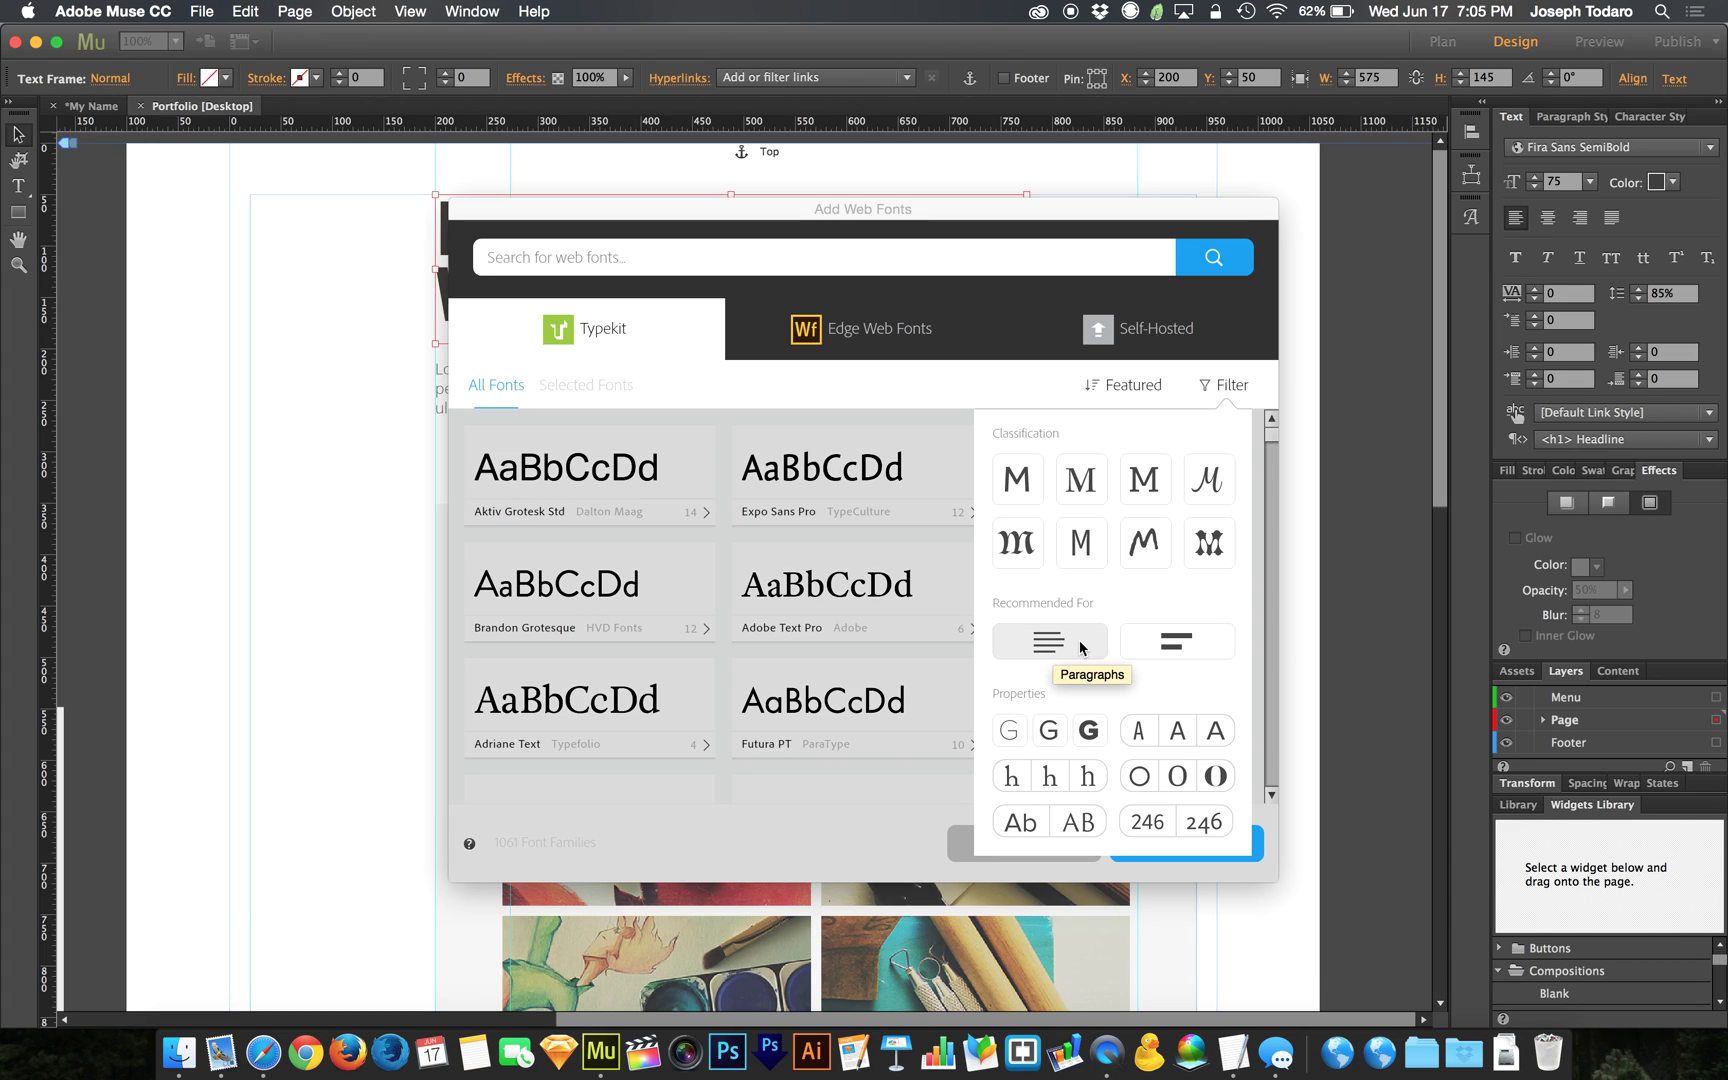
{"action": "left_click", "coordinate": [1206, 645]}
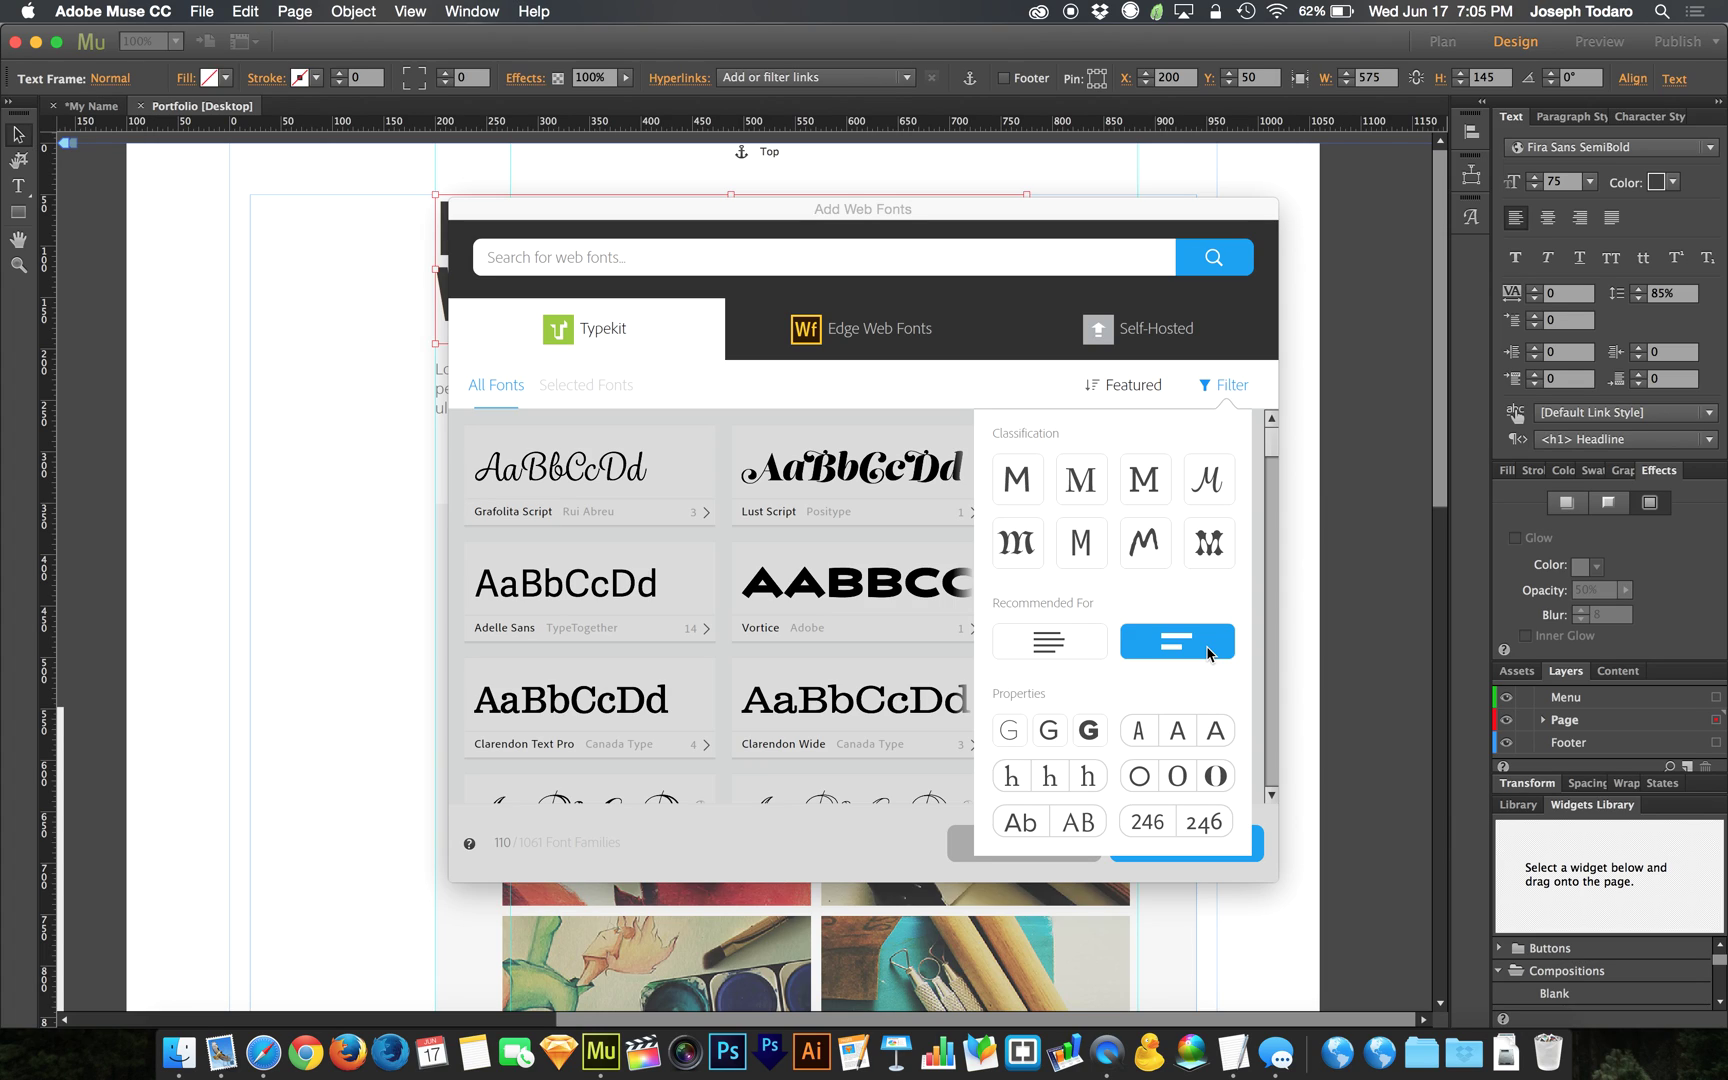
{"action": "left_click", "coordinate": [1068, 650]}
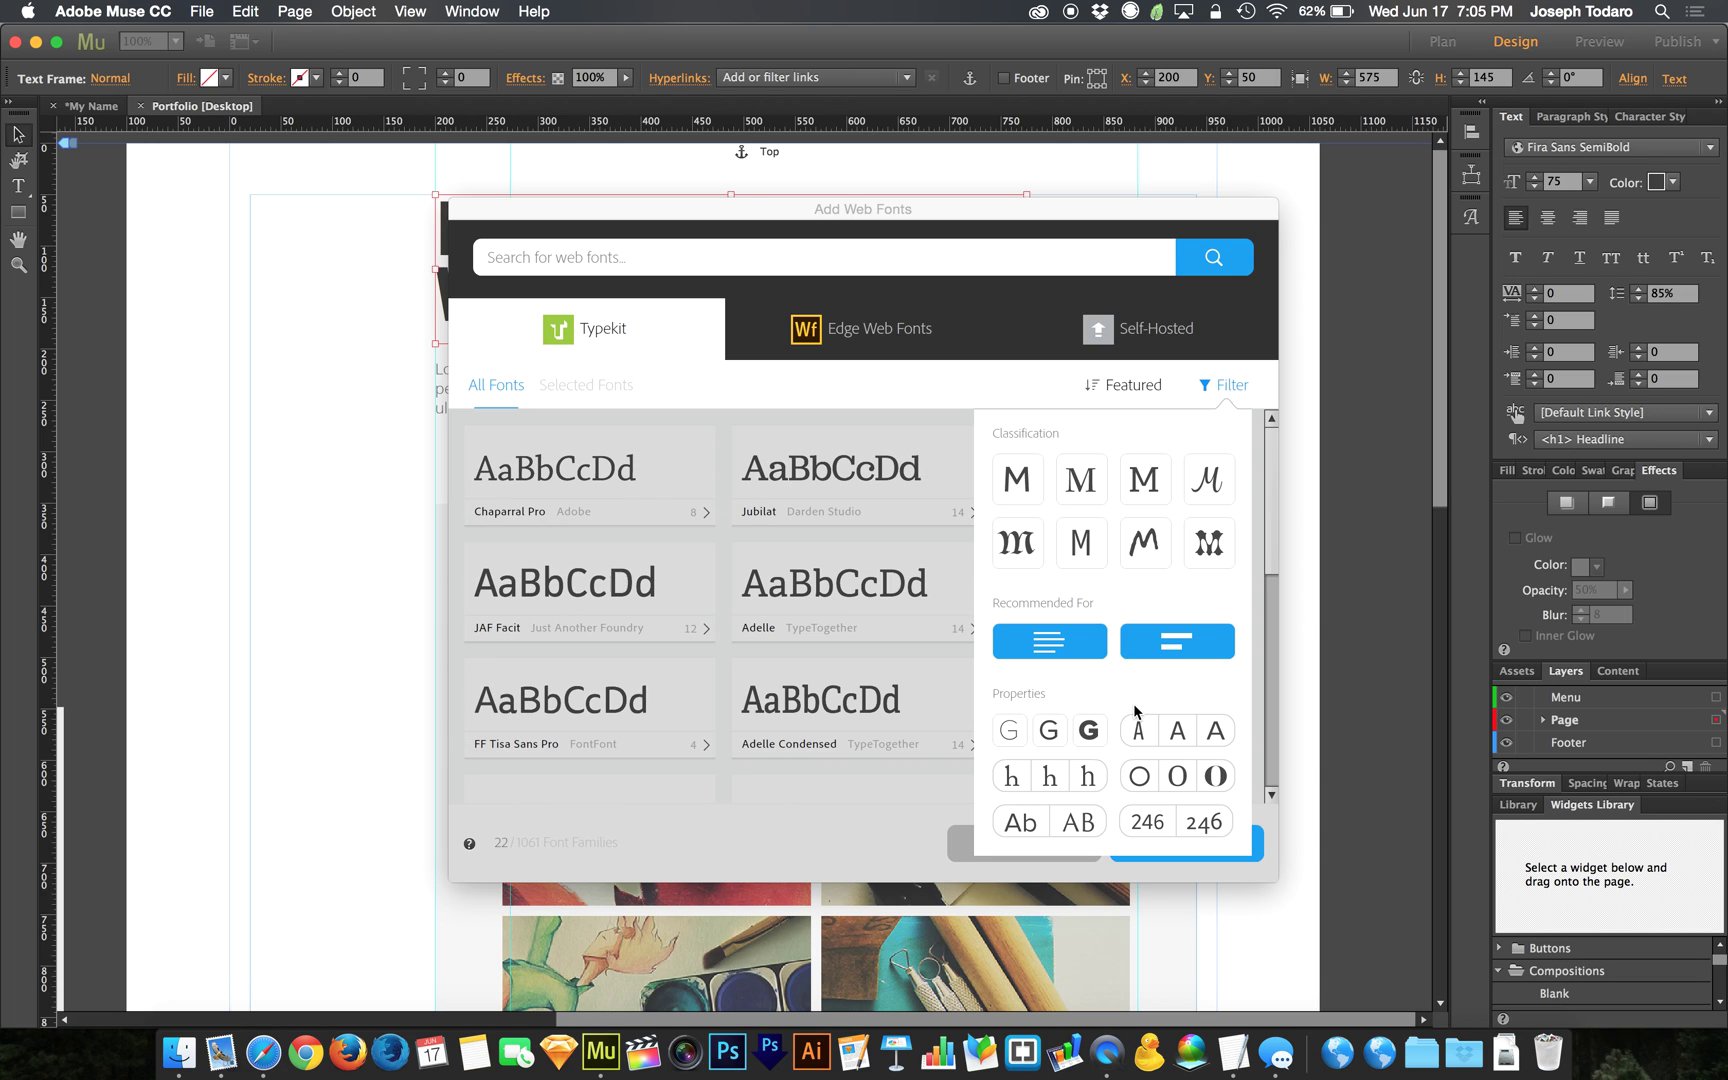
{"action": "left_click", "coordinate": [1141, 658]}
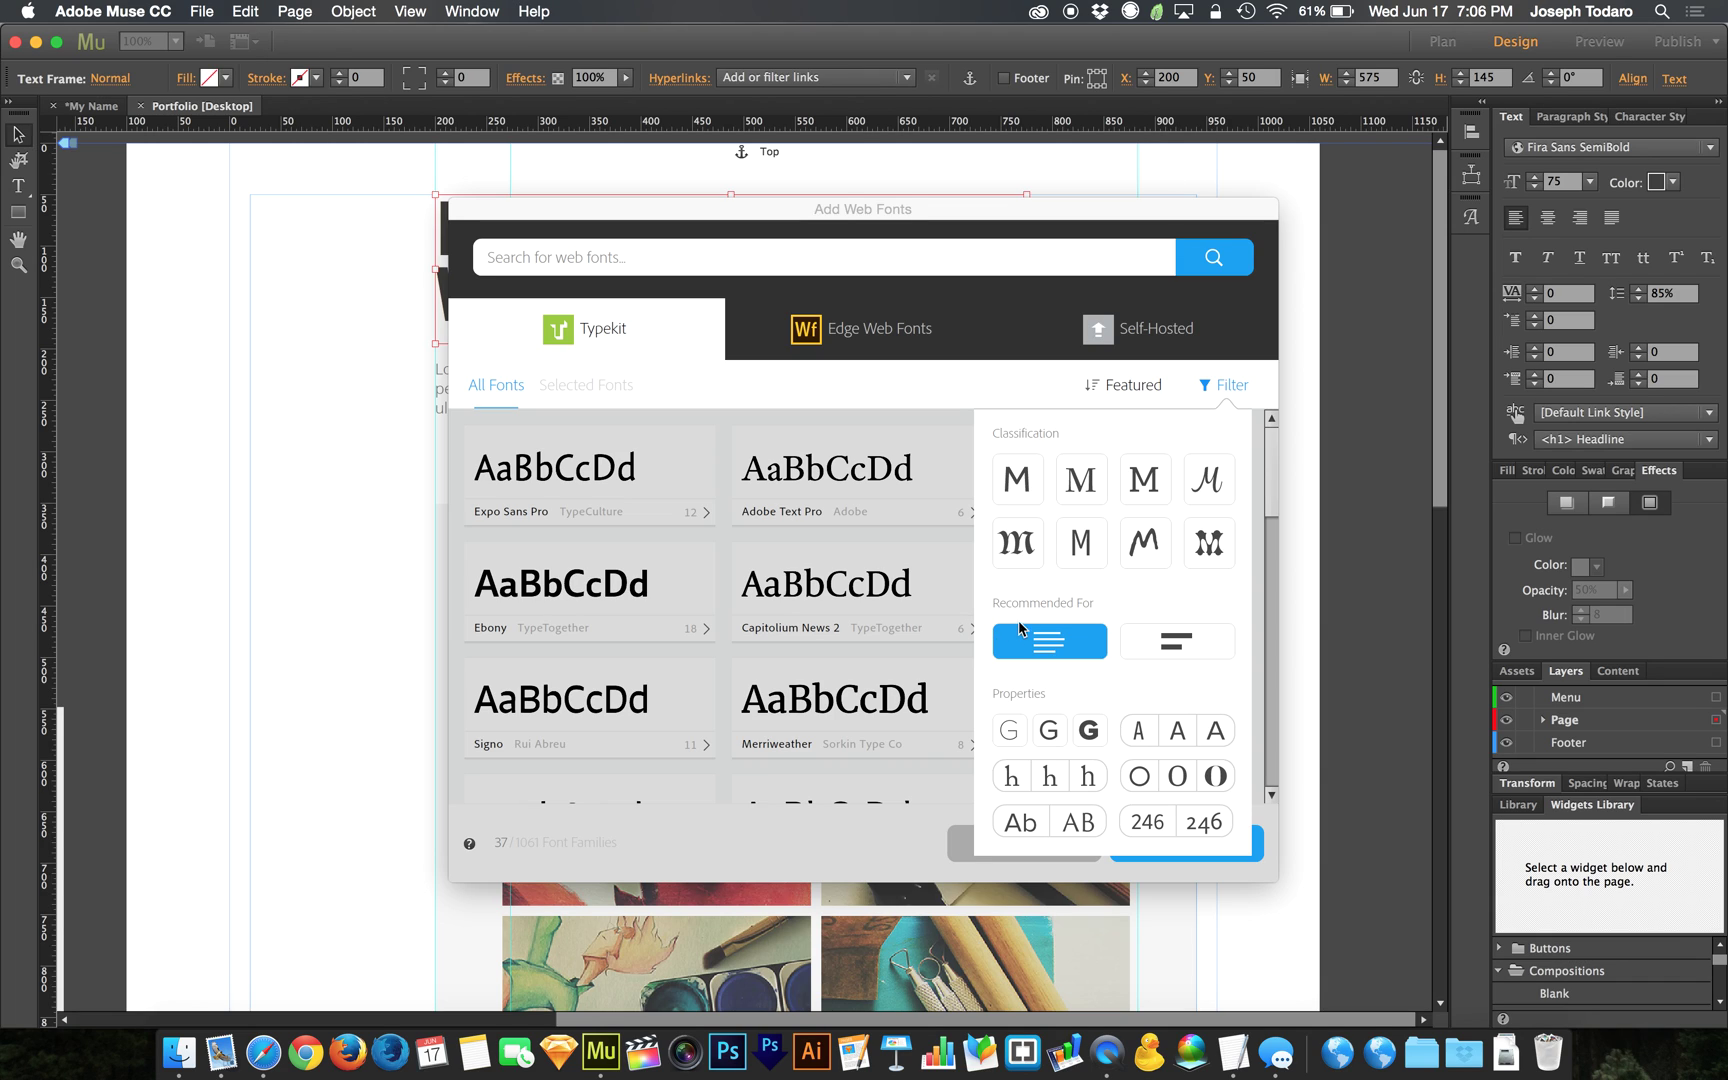
Try the Light Weight, Serif and Sans Serif filters, then clear all filters and close the Filter panel.
{"action": "left_click", "coordinate": [1078, 640]}
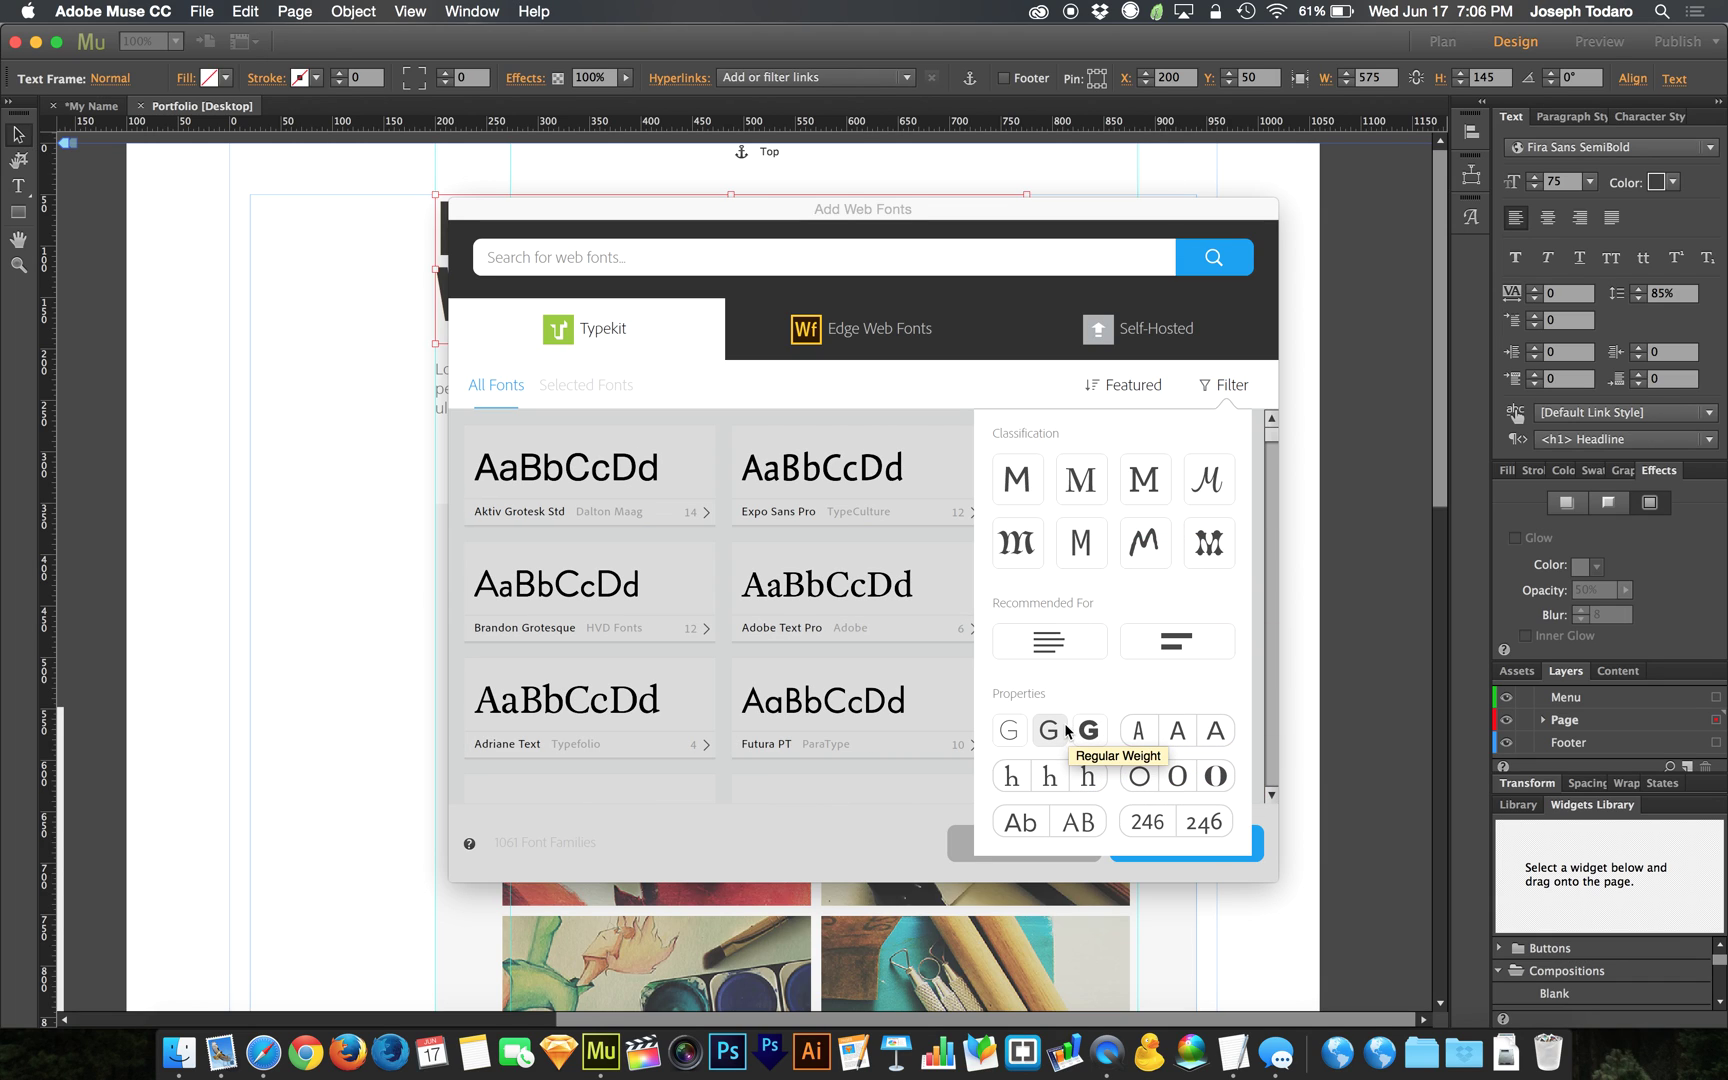
{"action": "left_click", "coordinate": [1008, 732]}
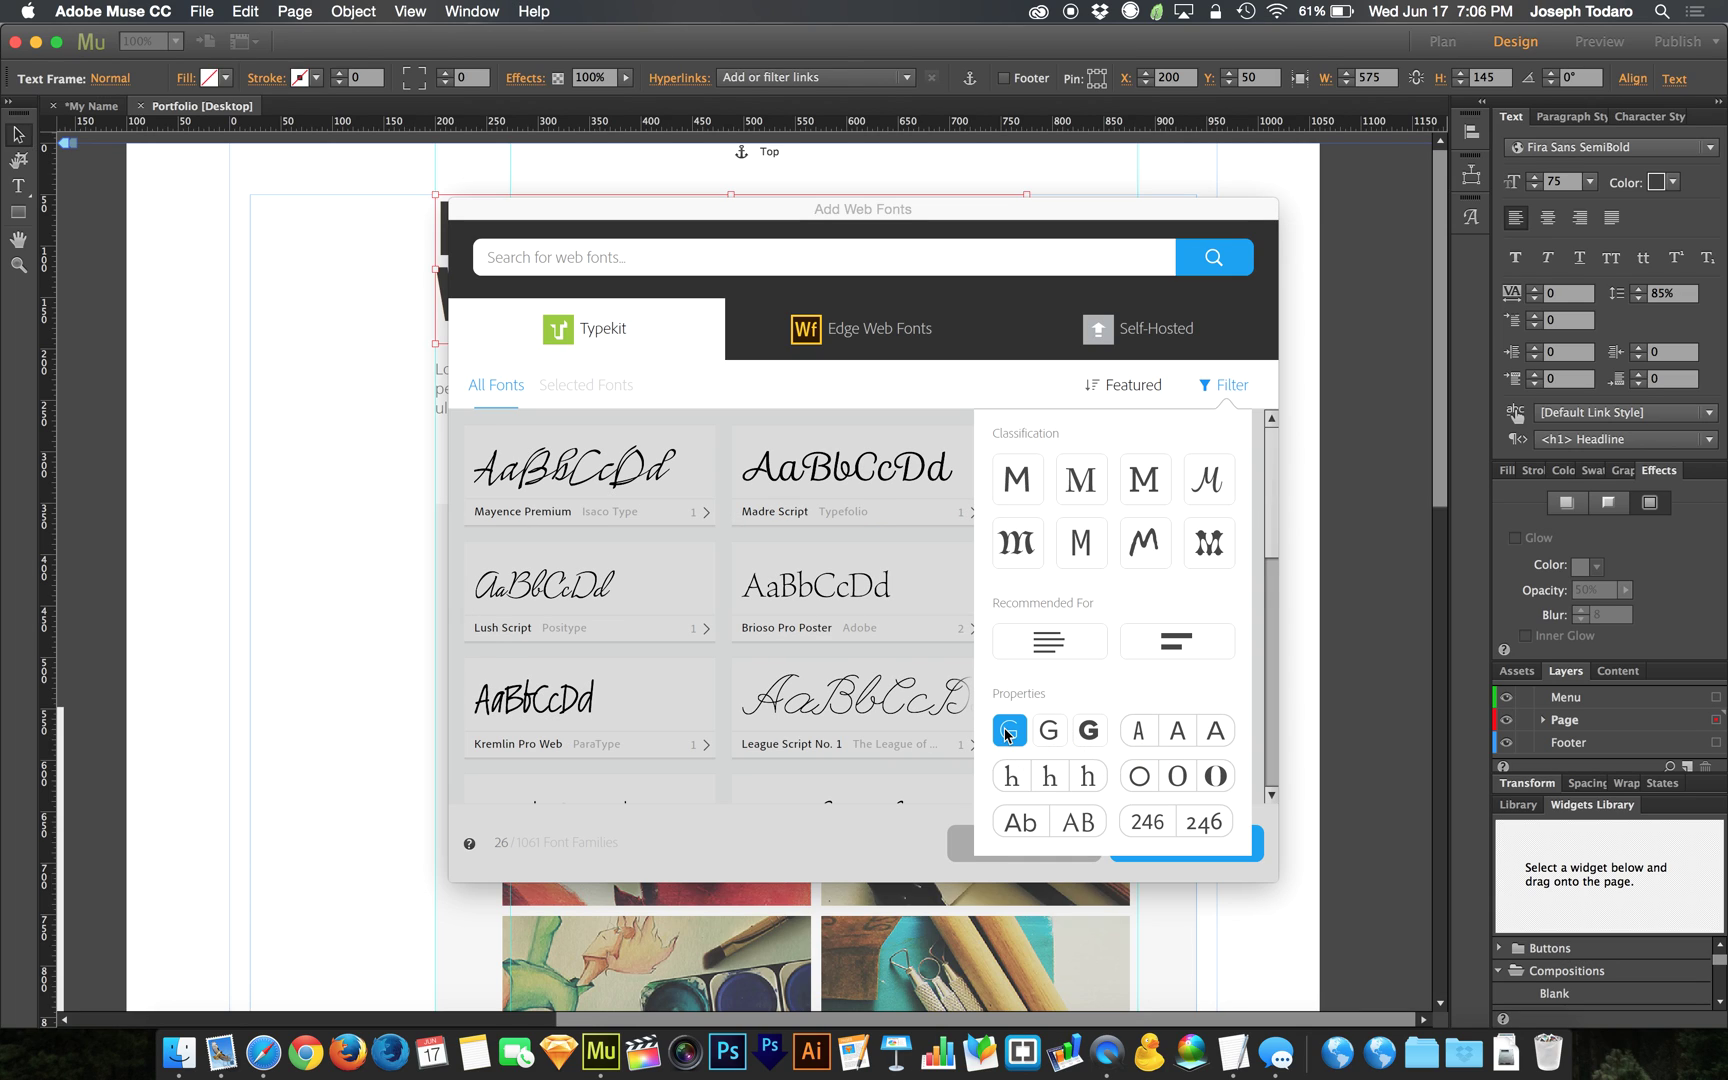
{"action": "left_click", "coordinate": [1008, 732]}
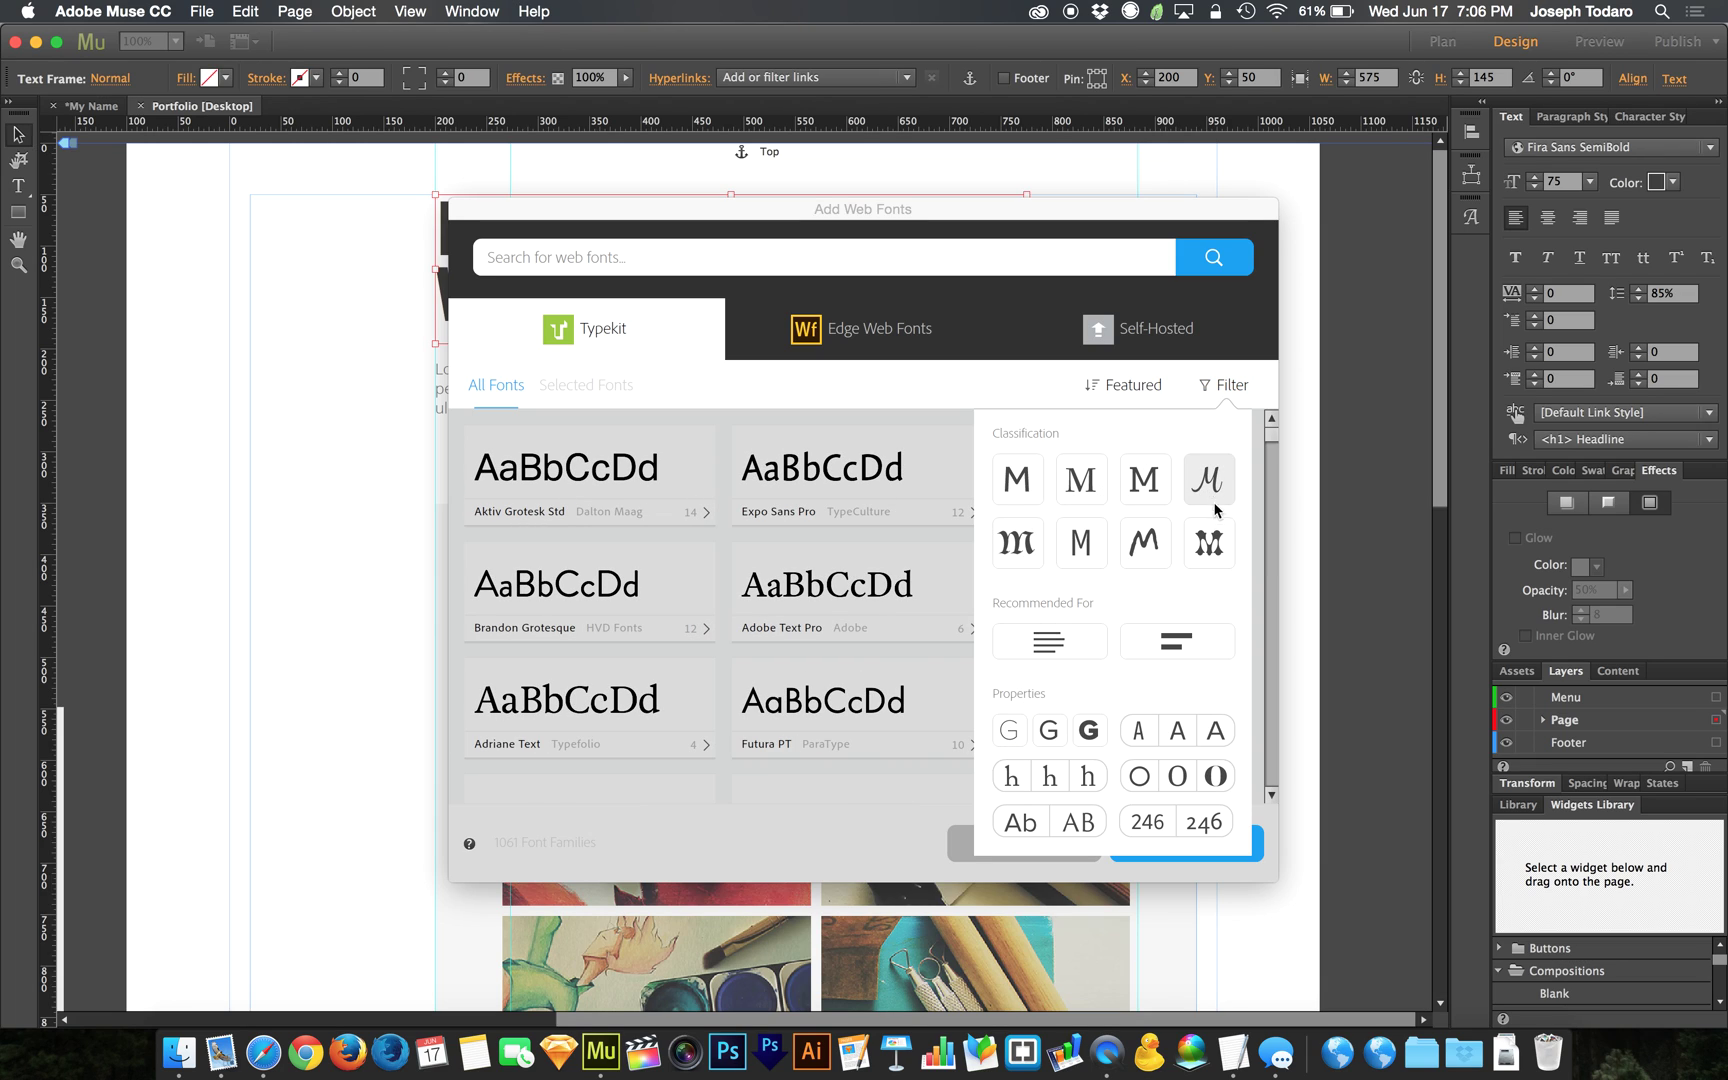
{"action": "left_click", "coordinate": [1073, 494]}
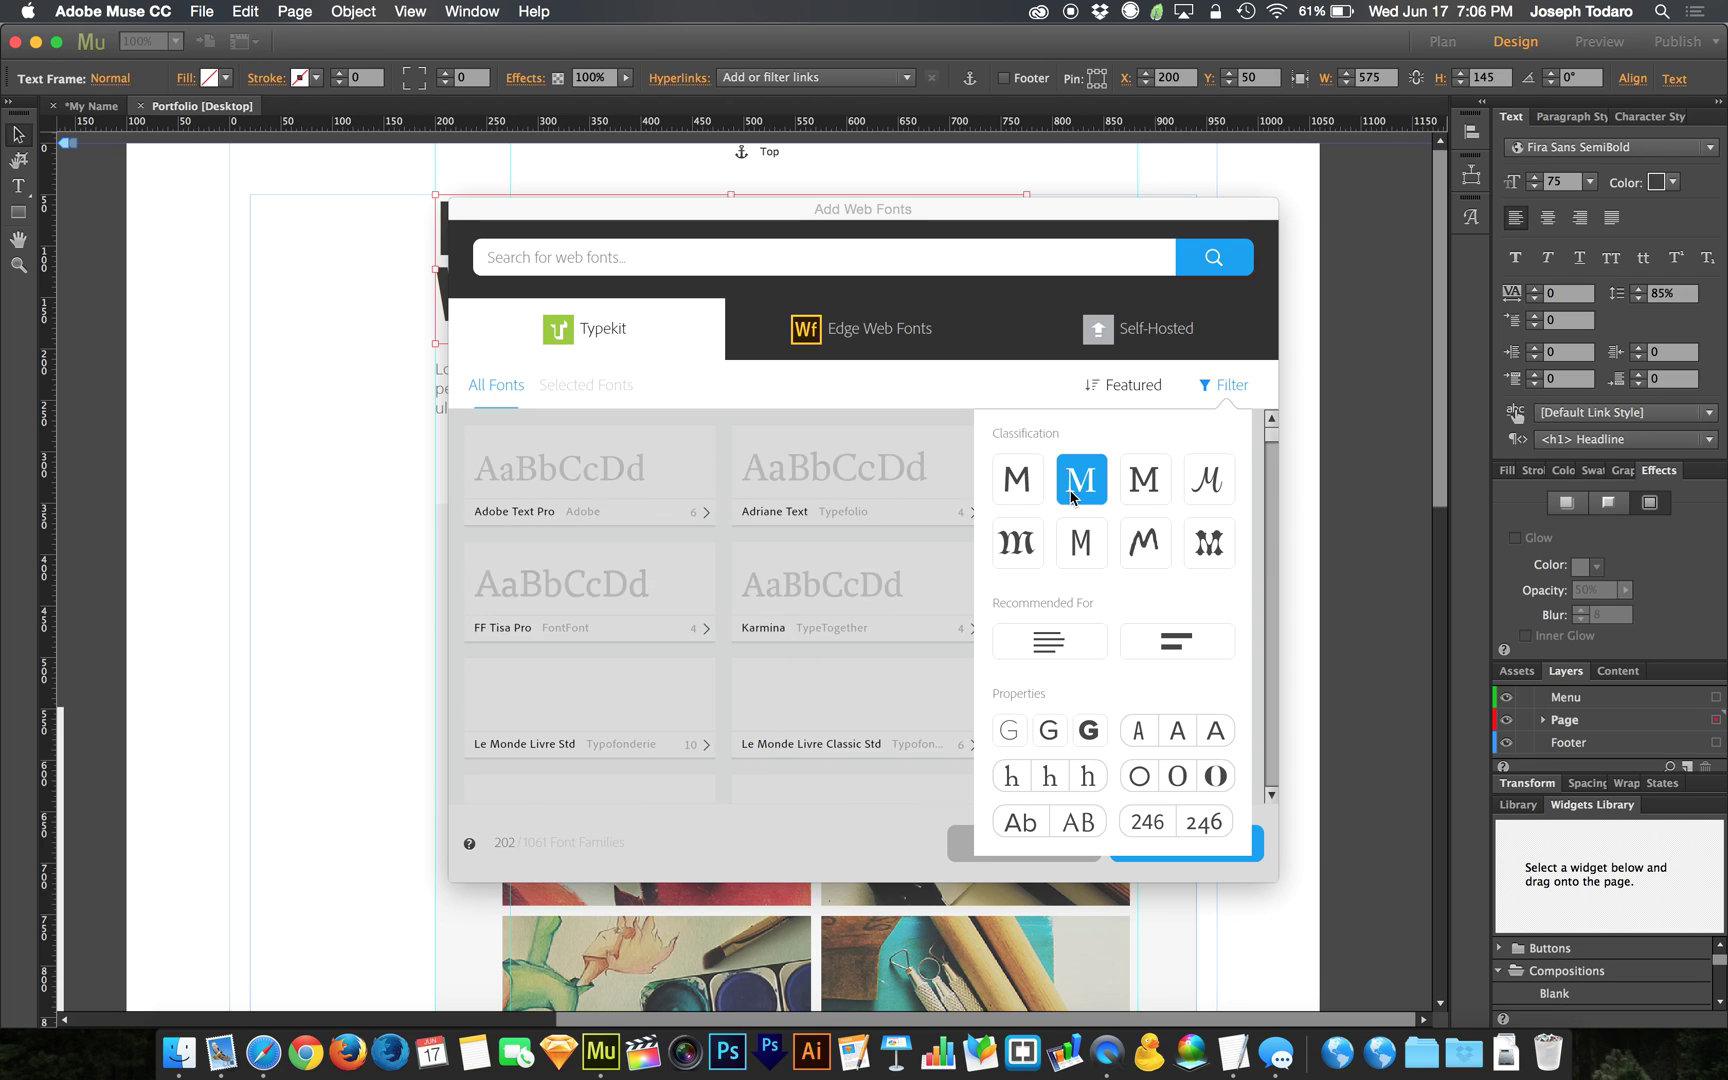
{"action": "left_click", "coordinate": [1073, 494]}
{"action": "left_click", "coordinate": [1030, 490]}
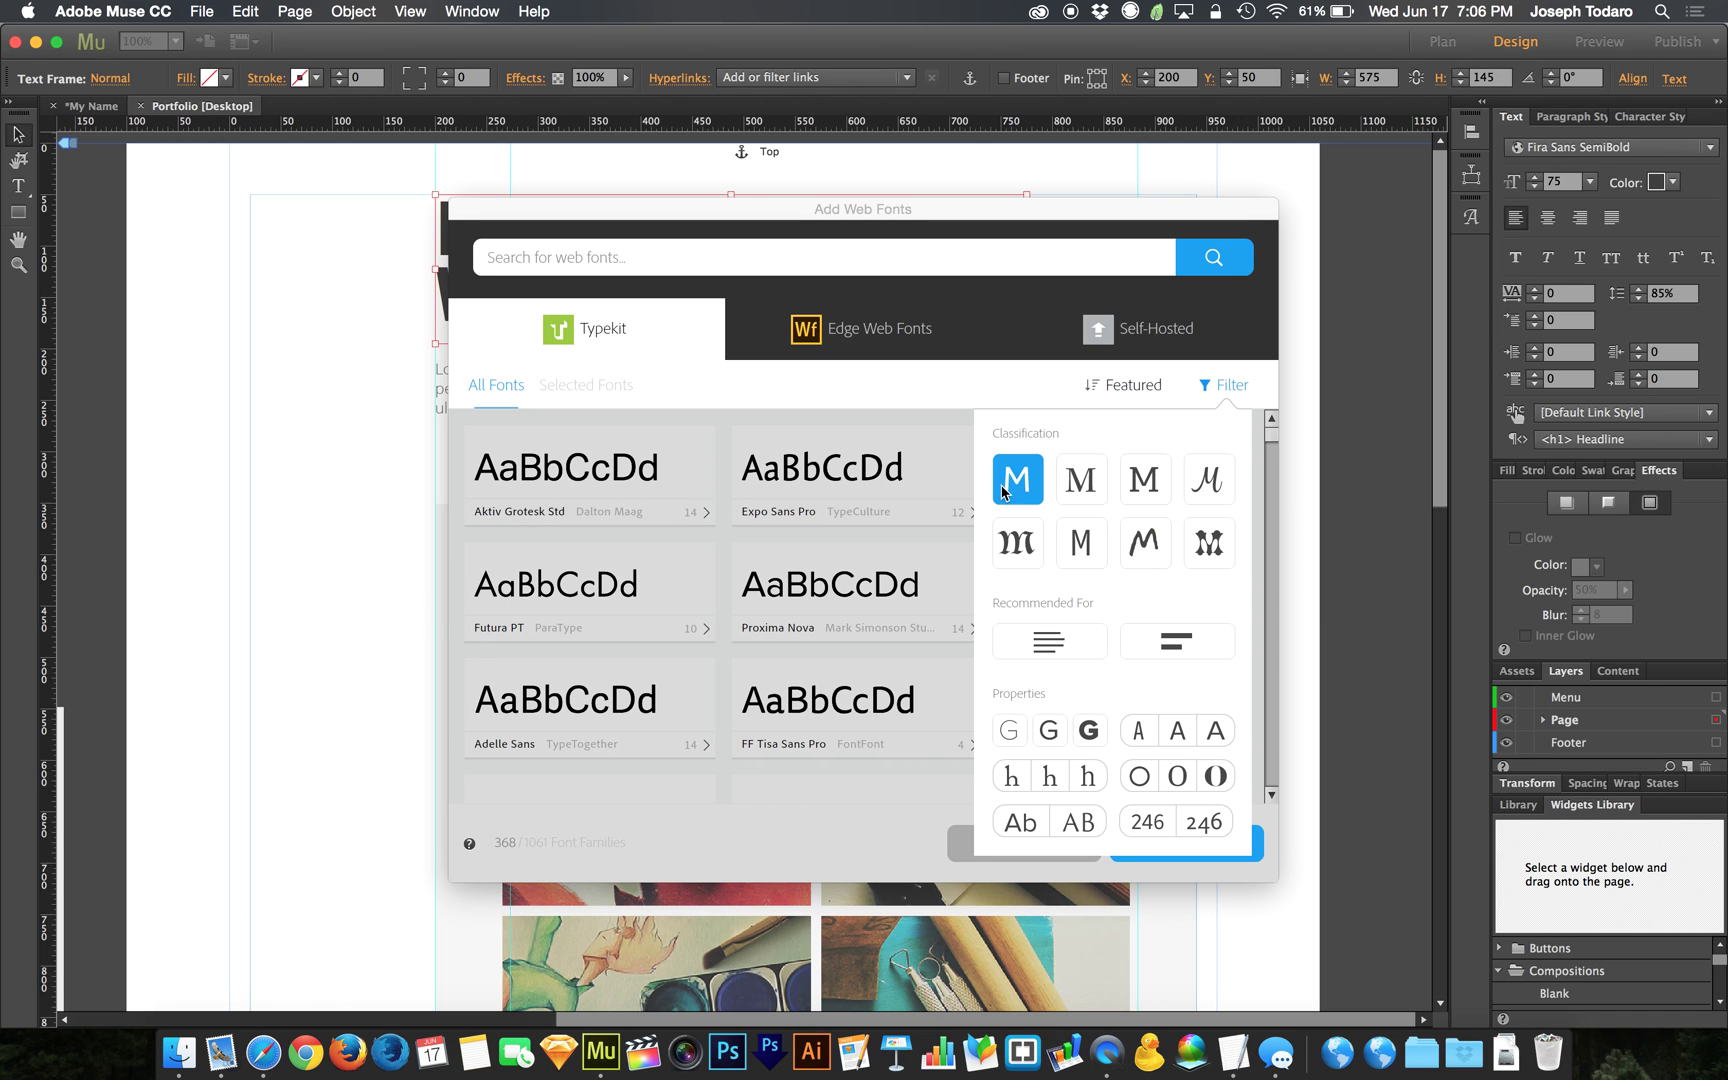
{"action": "left_click", "coordinate": [1022, 489]}
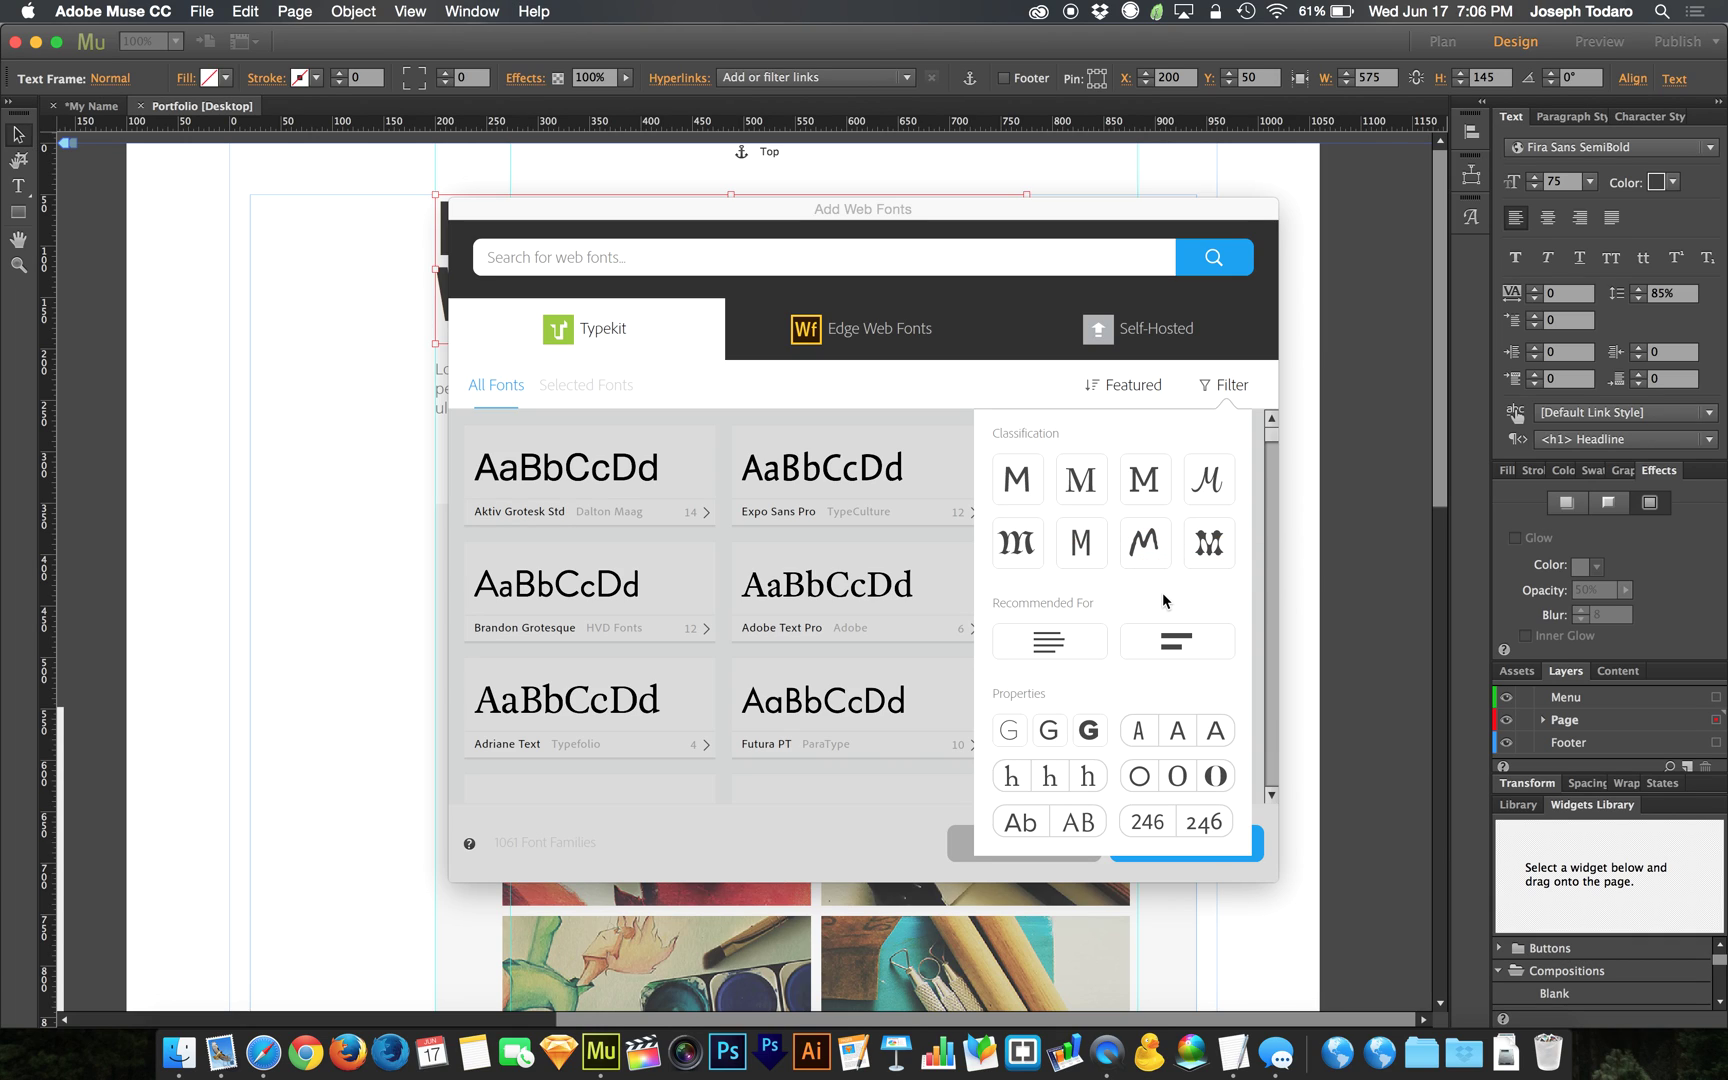
{"action": "left_click", "coordinate": [1080, 483]}
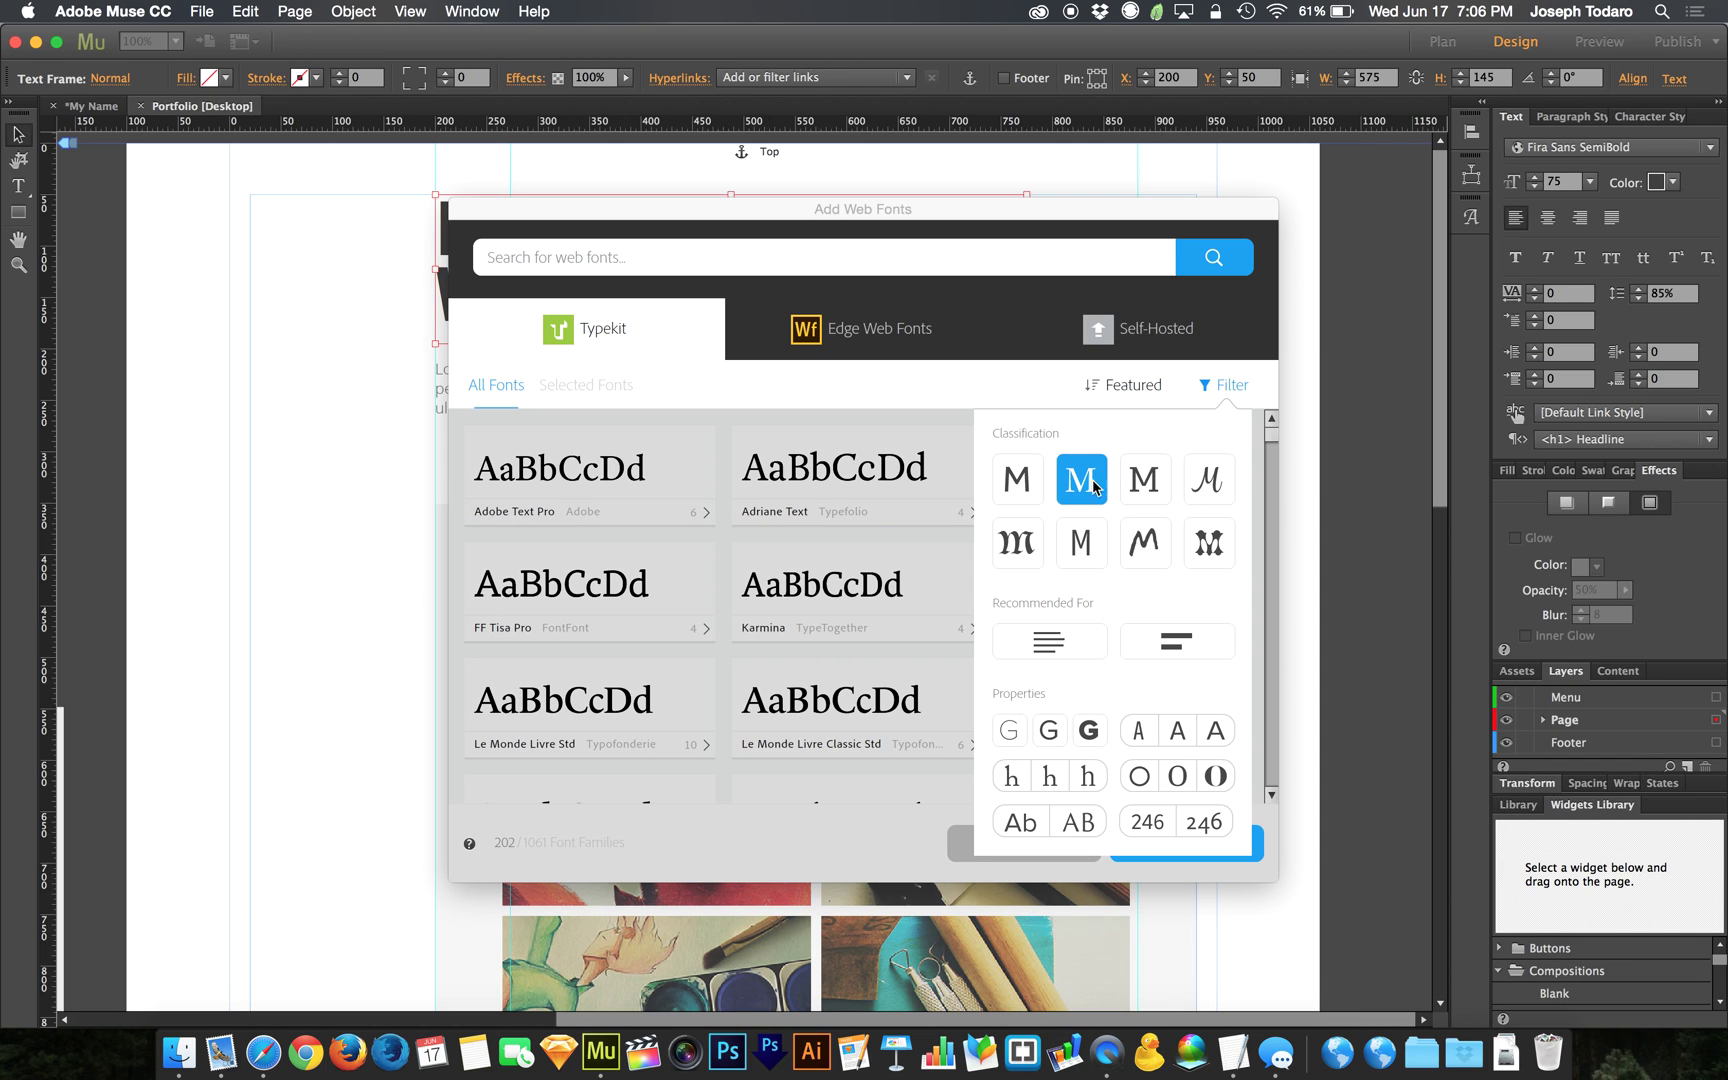
{"action": "left_click", "coordinate": [1081, 487]}
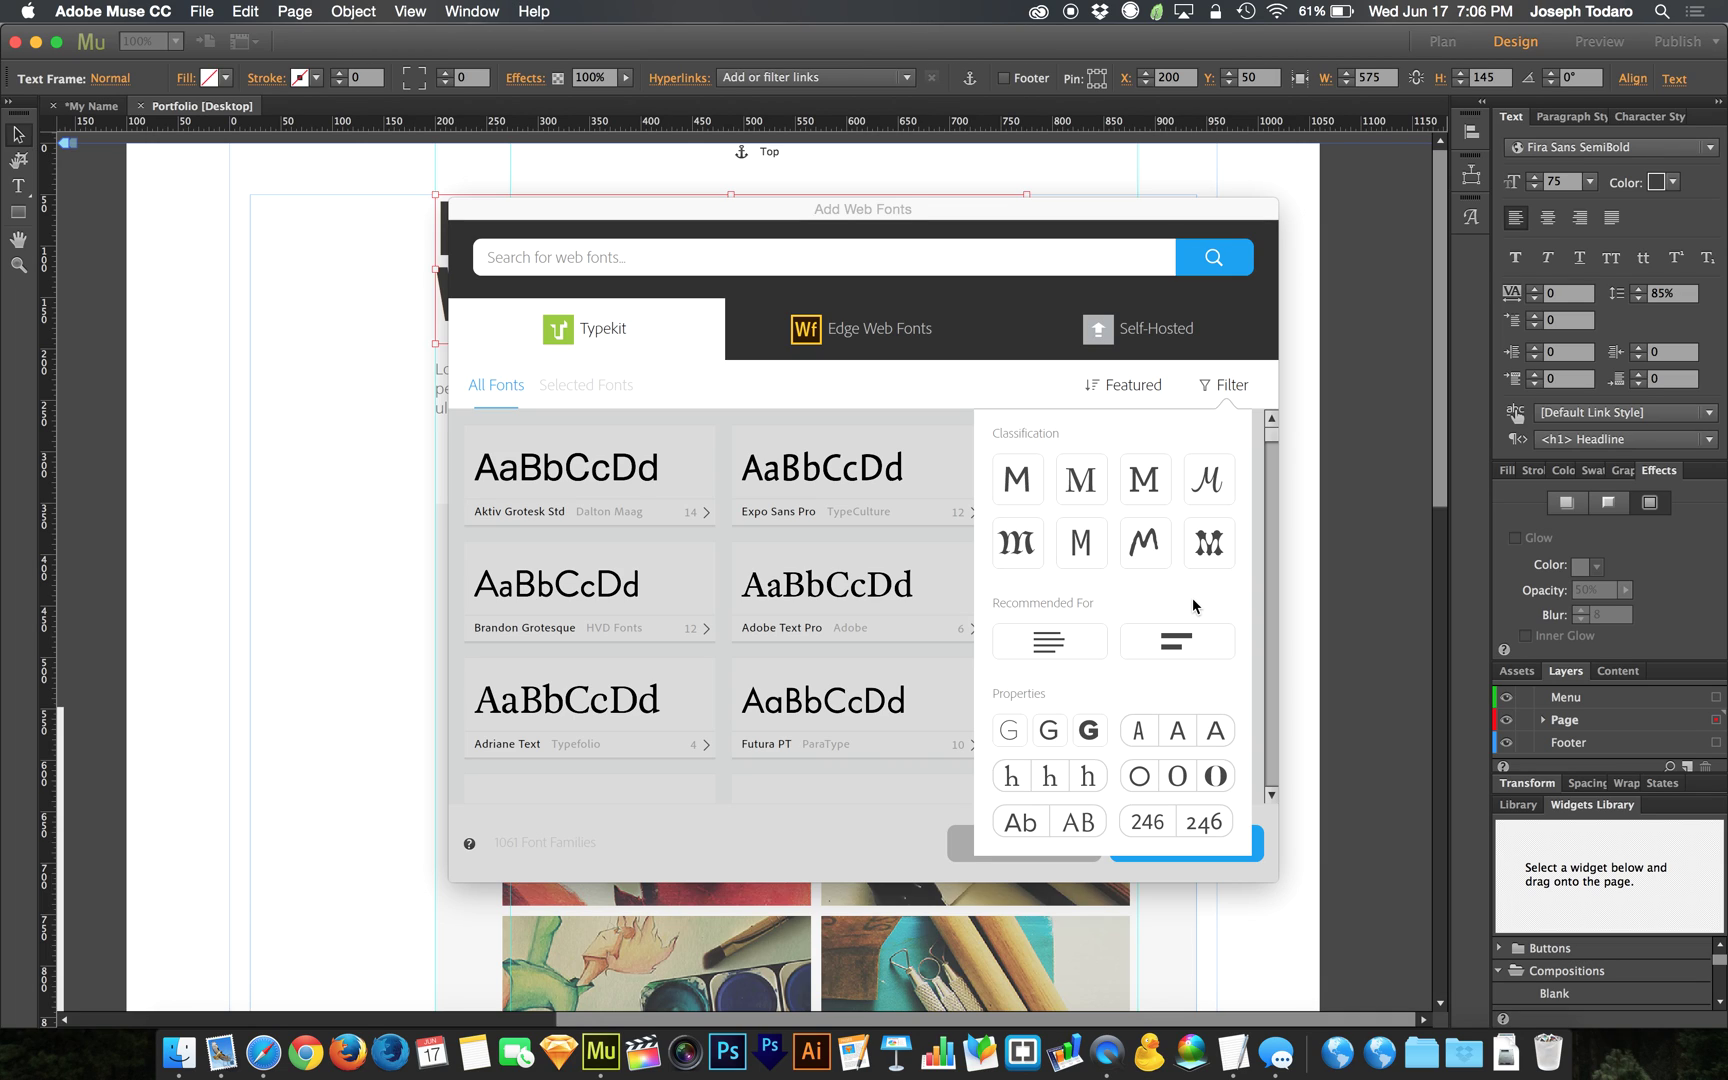
{"action": "left_click", "coordinate": [1229, 386]}
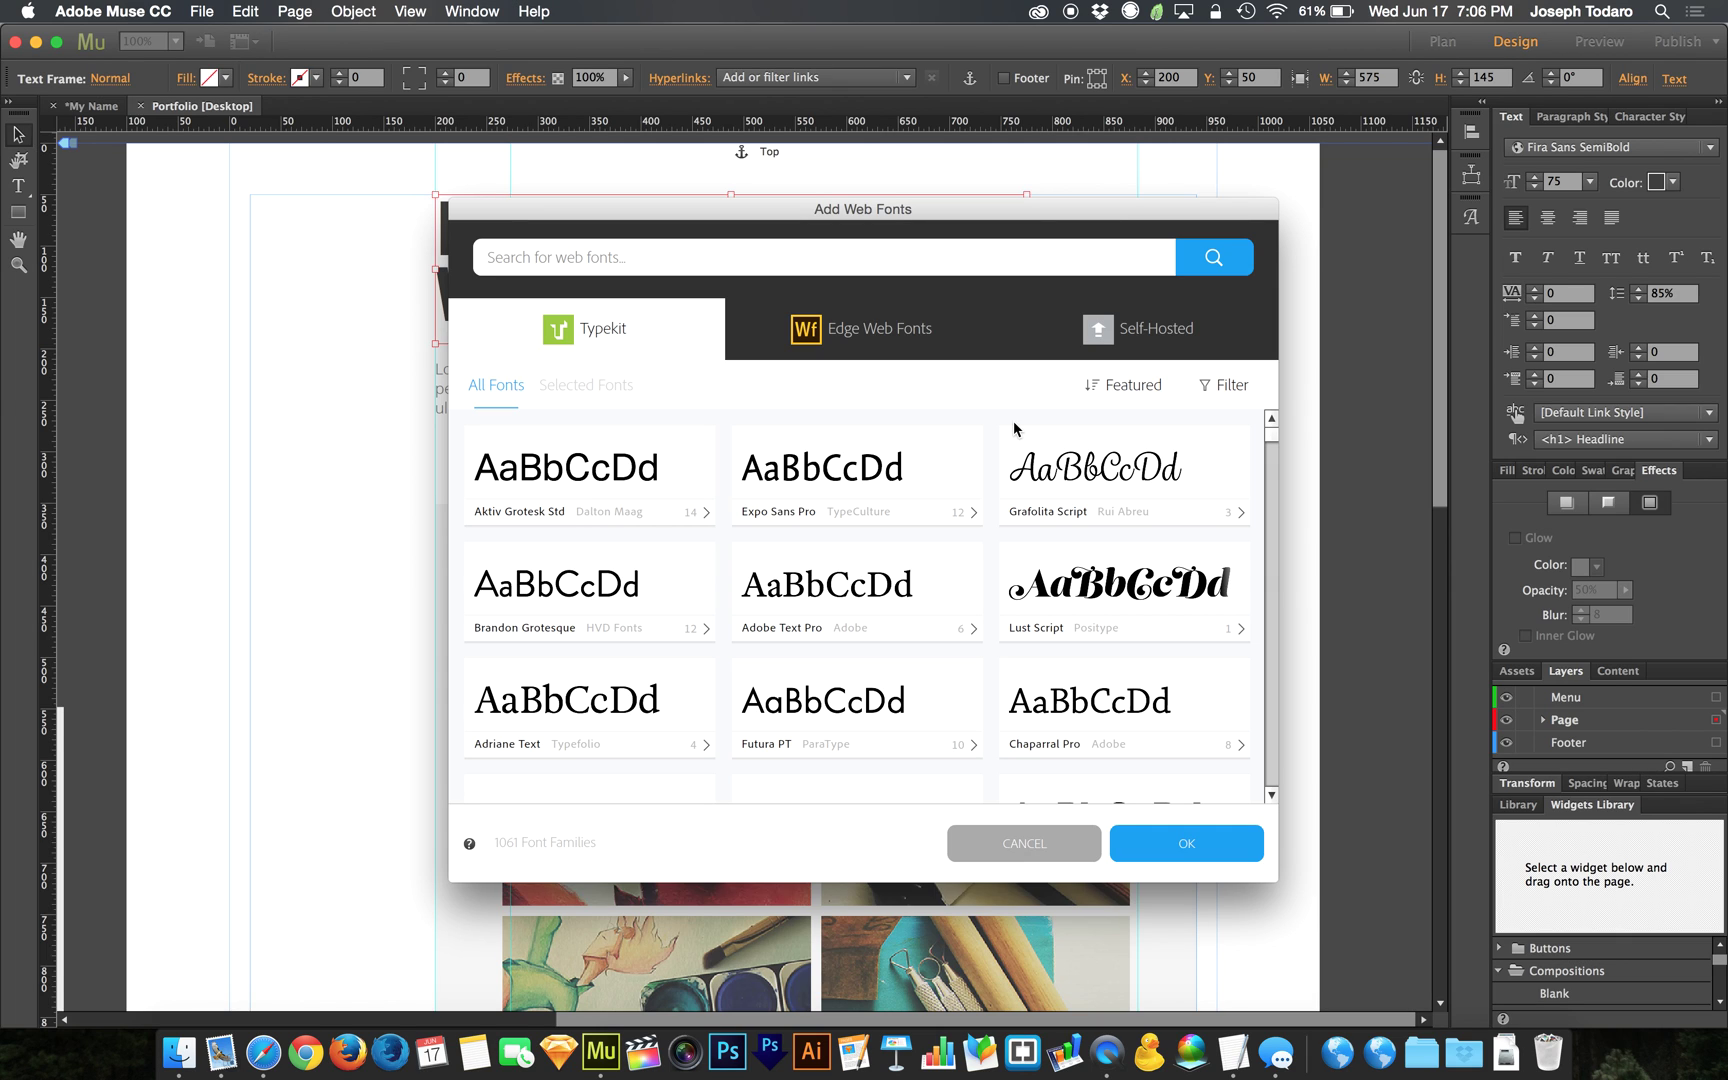
In Safari, go to typekit.com/fonts and show the library as wide sample rows.
{"action": "left_click", "coordinate": [264, 1066]}
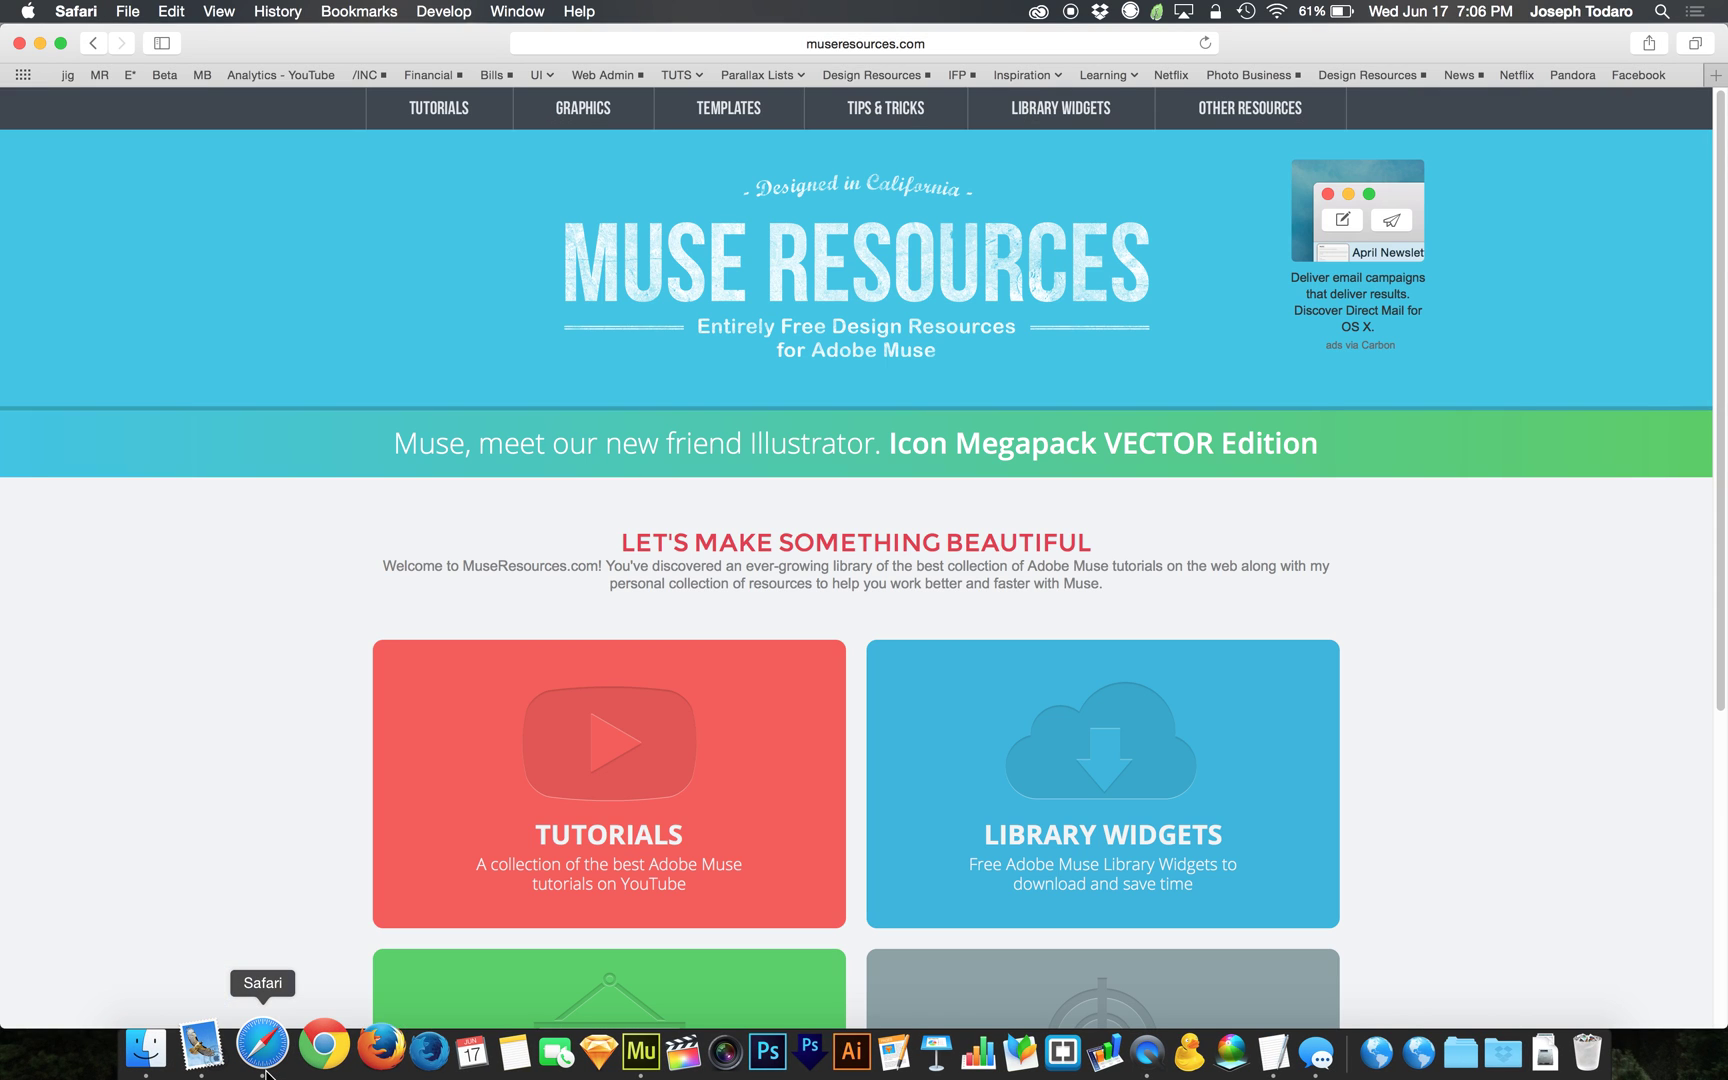
{"action": "key", "text": "super+l"}
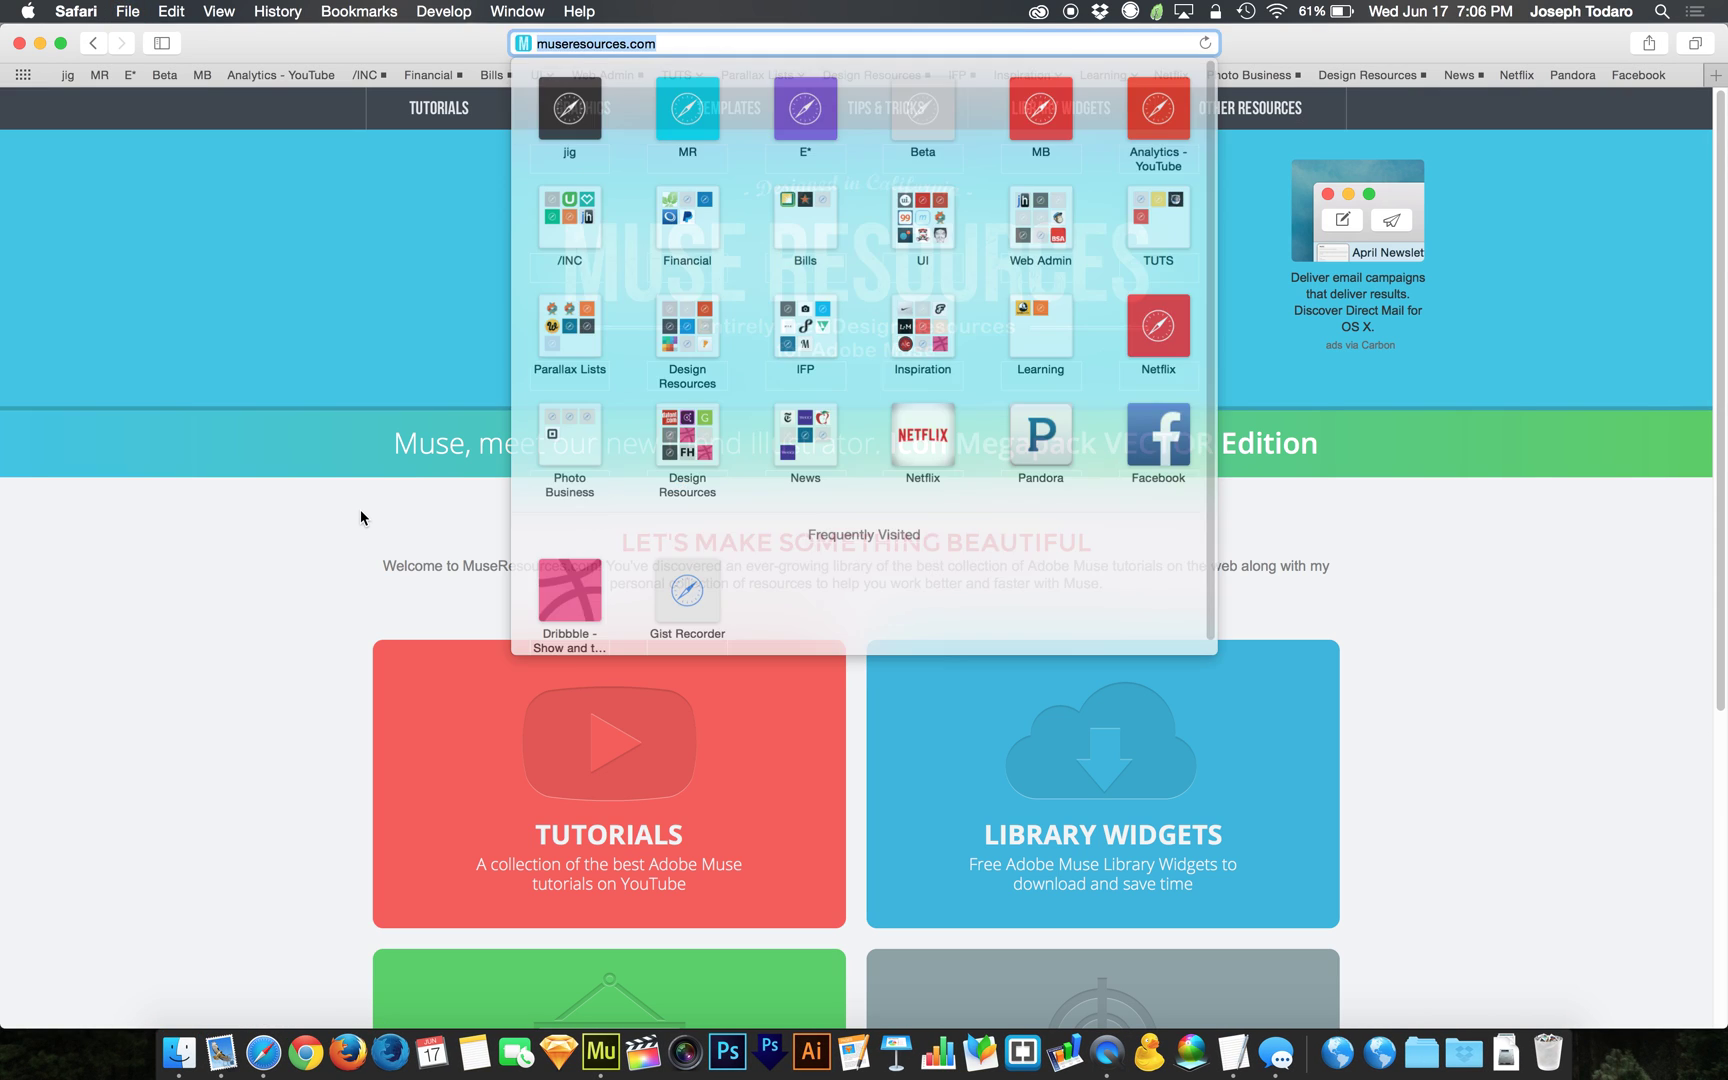
{"action": "type", "text": "typekit.com/"}
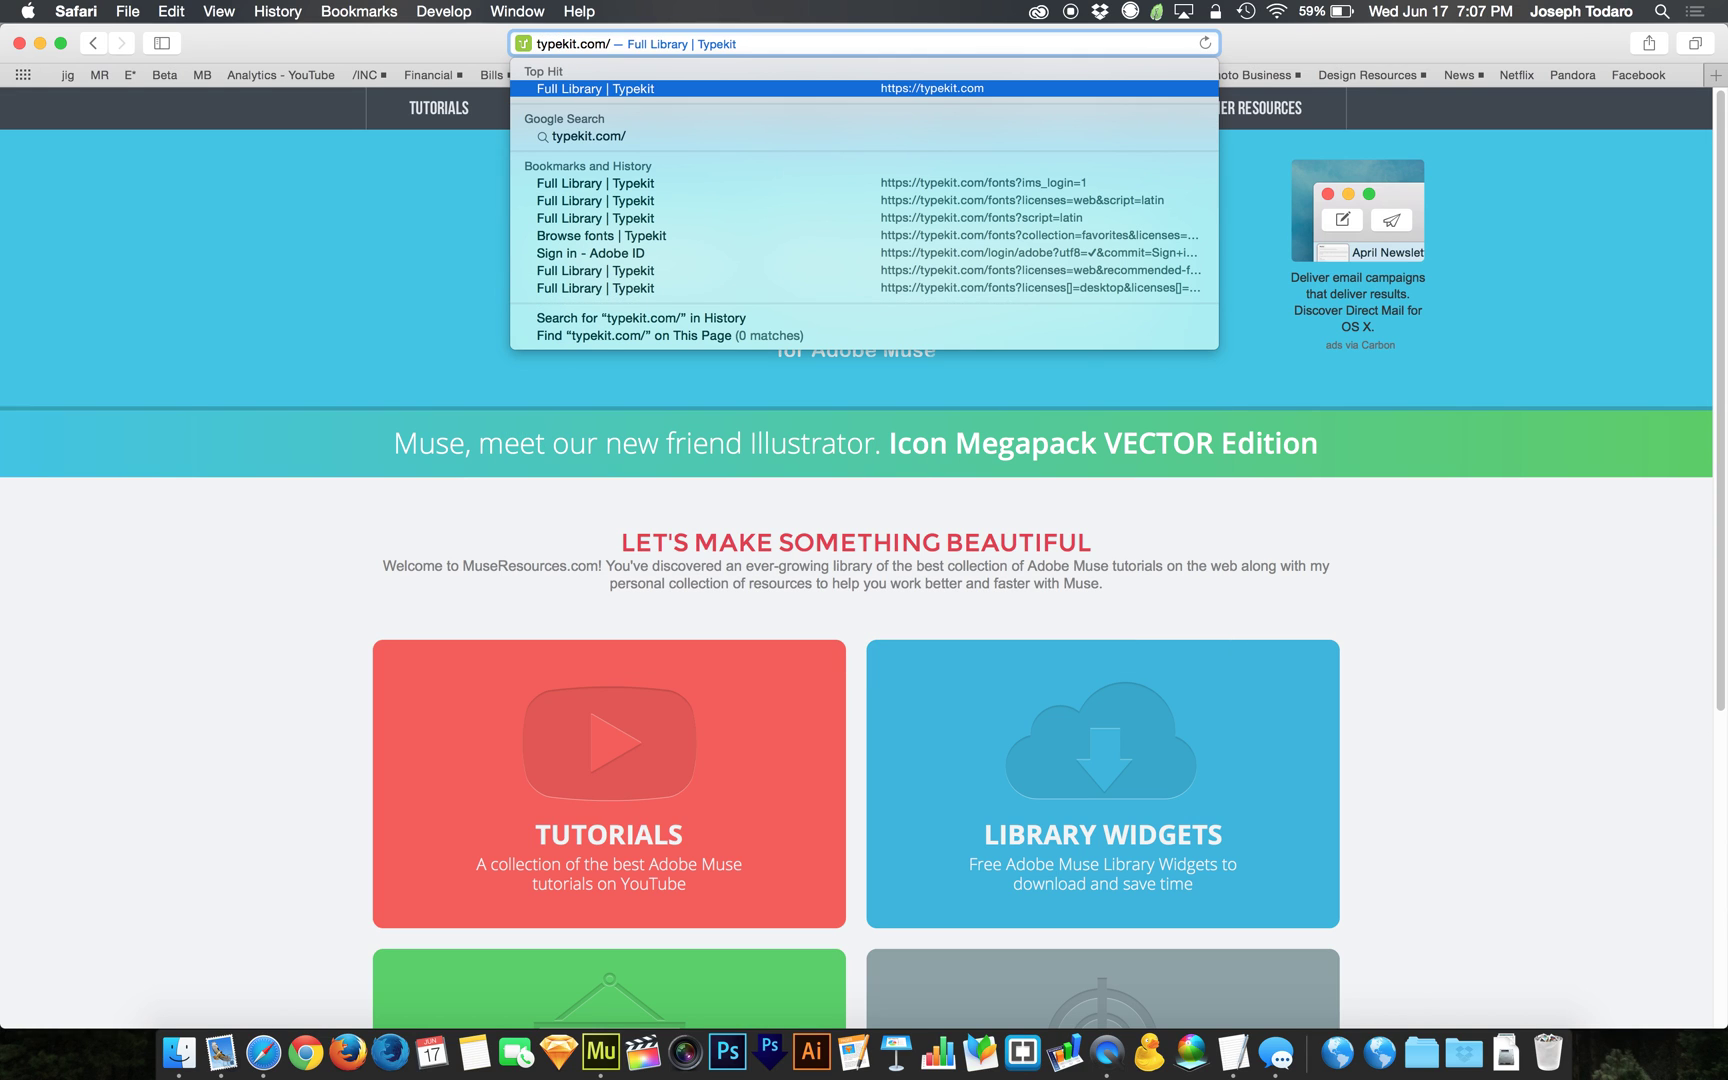
{"action": "type", "text": "fonts"}
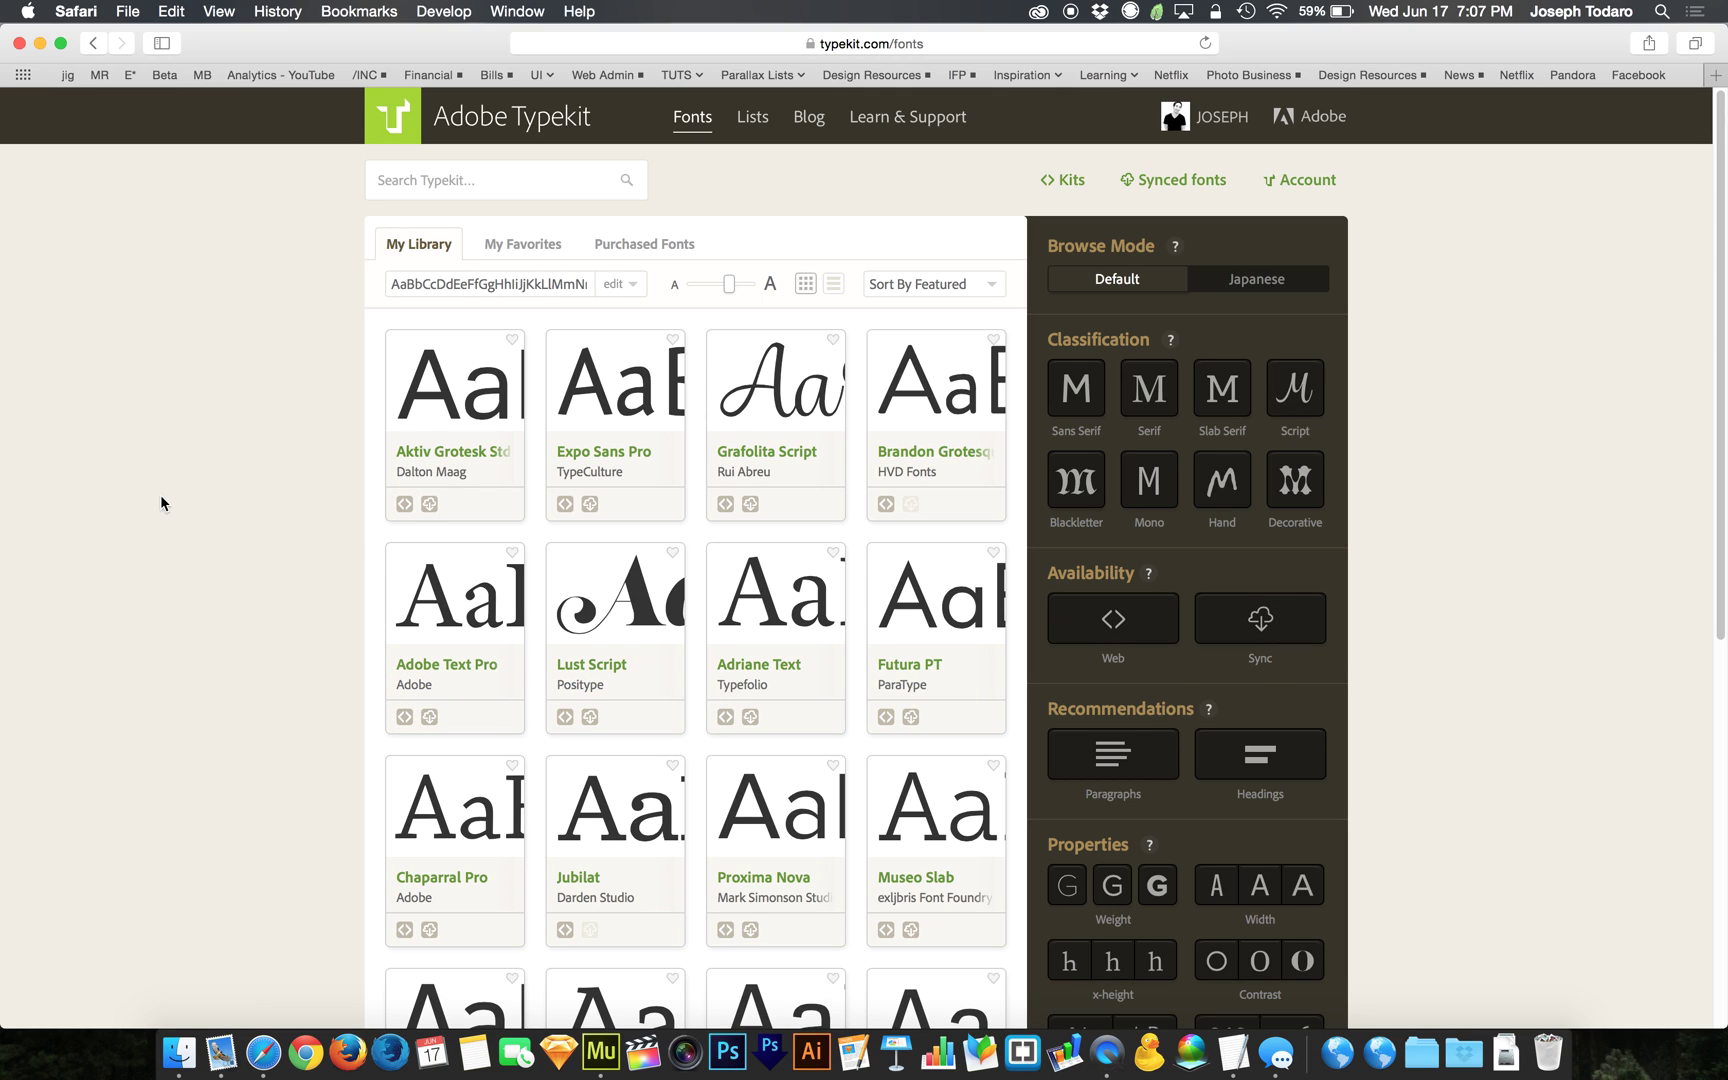
{"action": "left_click", "coordinate": [833, 287]}
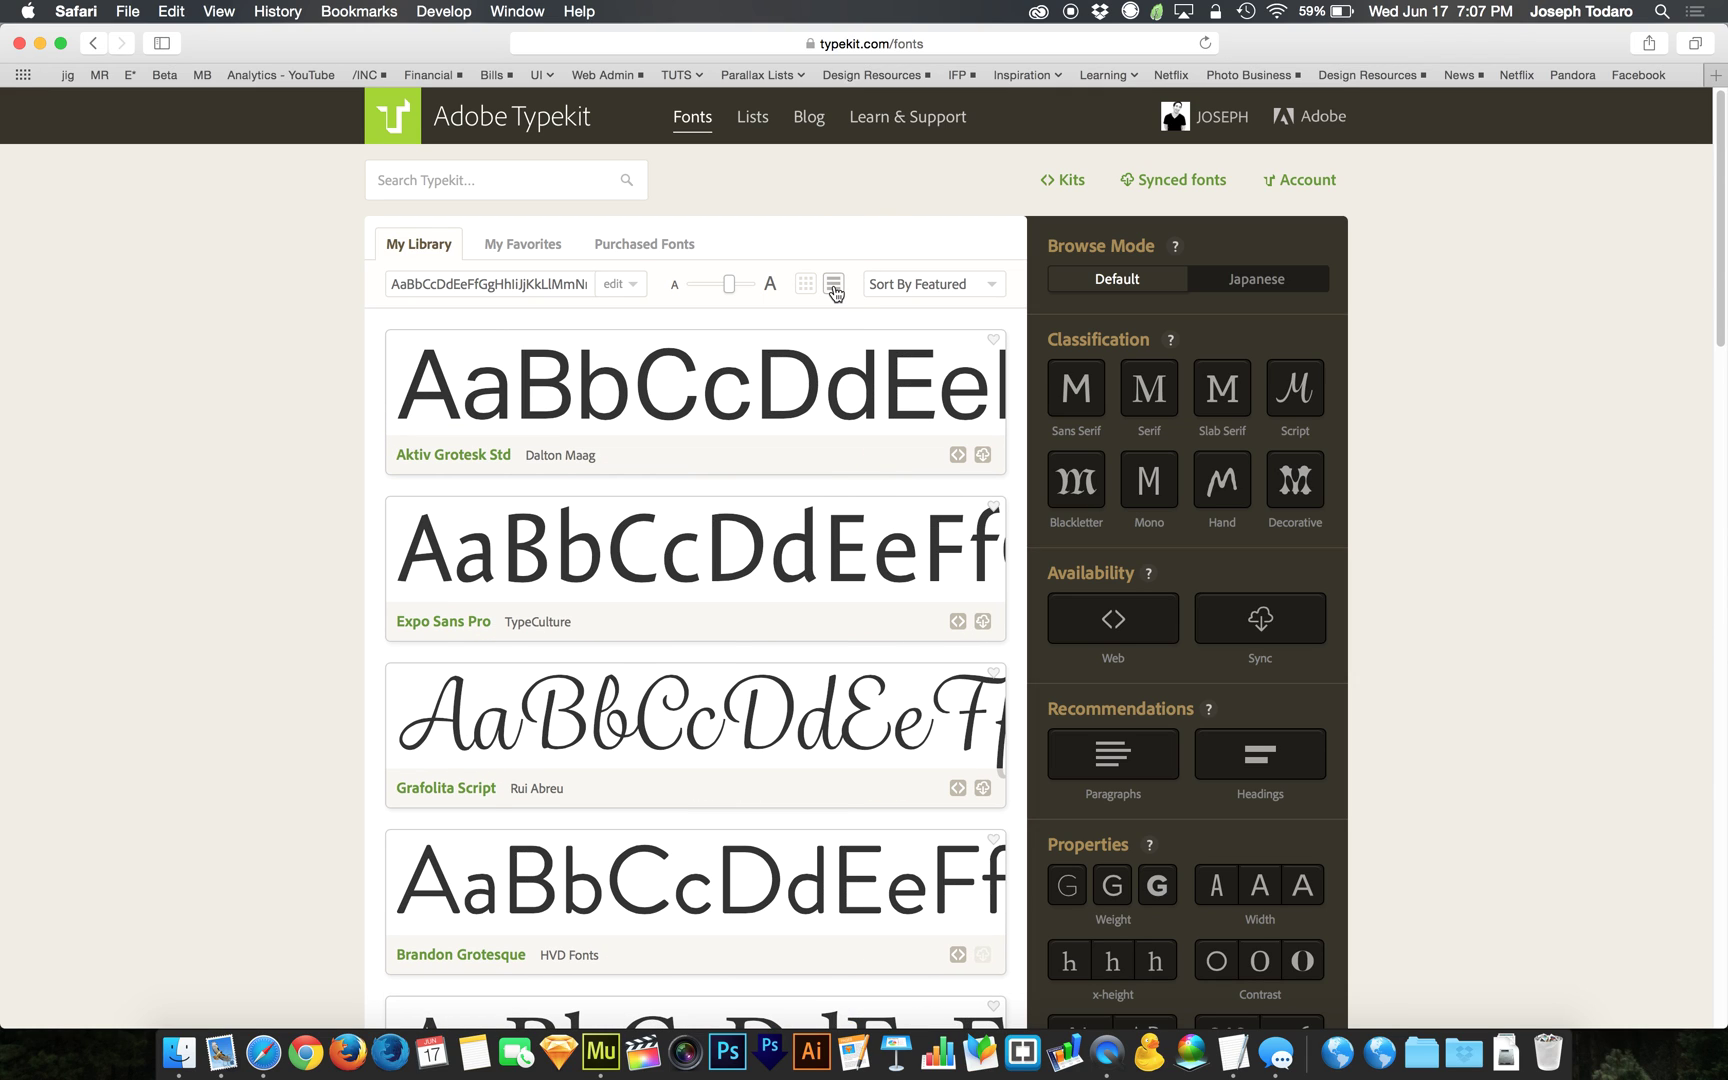
Preview every font with the sample text 'Muse Resources' at a small size, keeping Featured sort.
{"action": "left_click", "coordinate": [461, 276]}
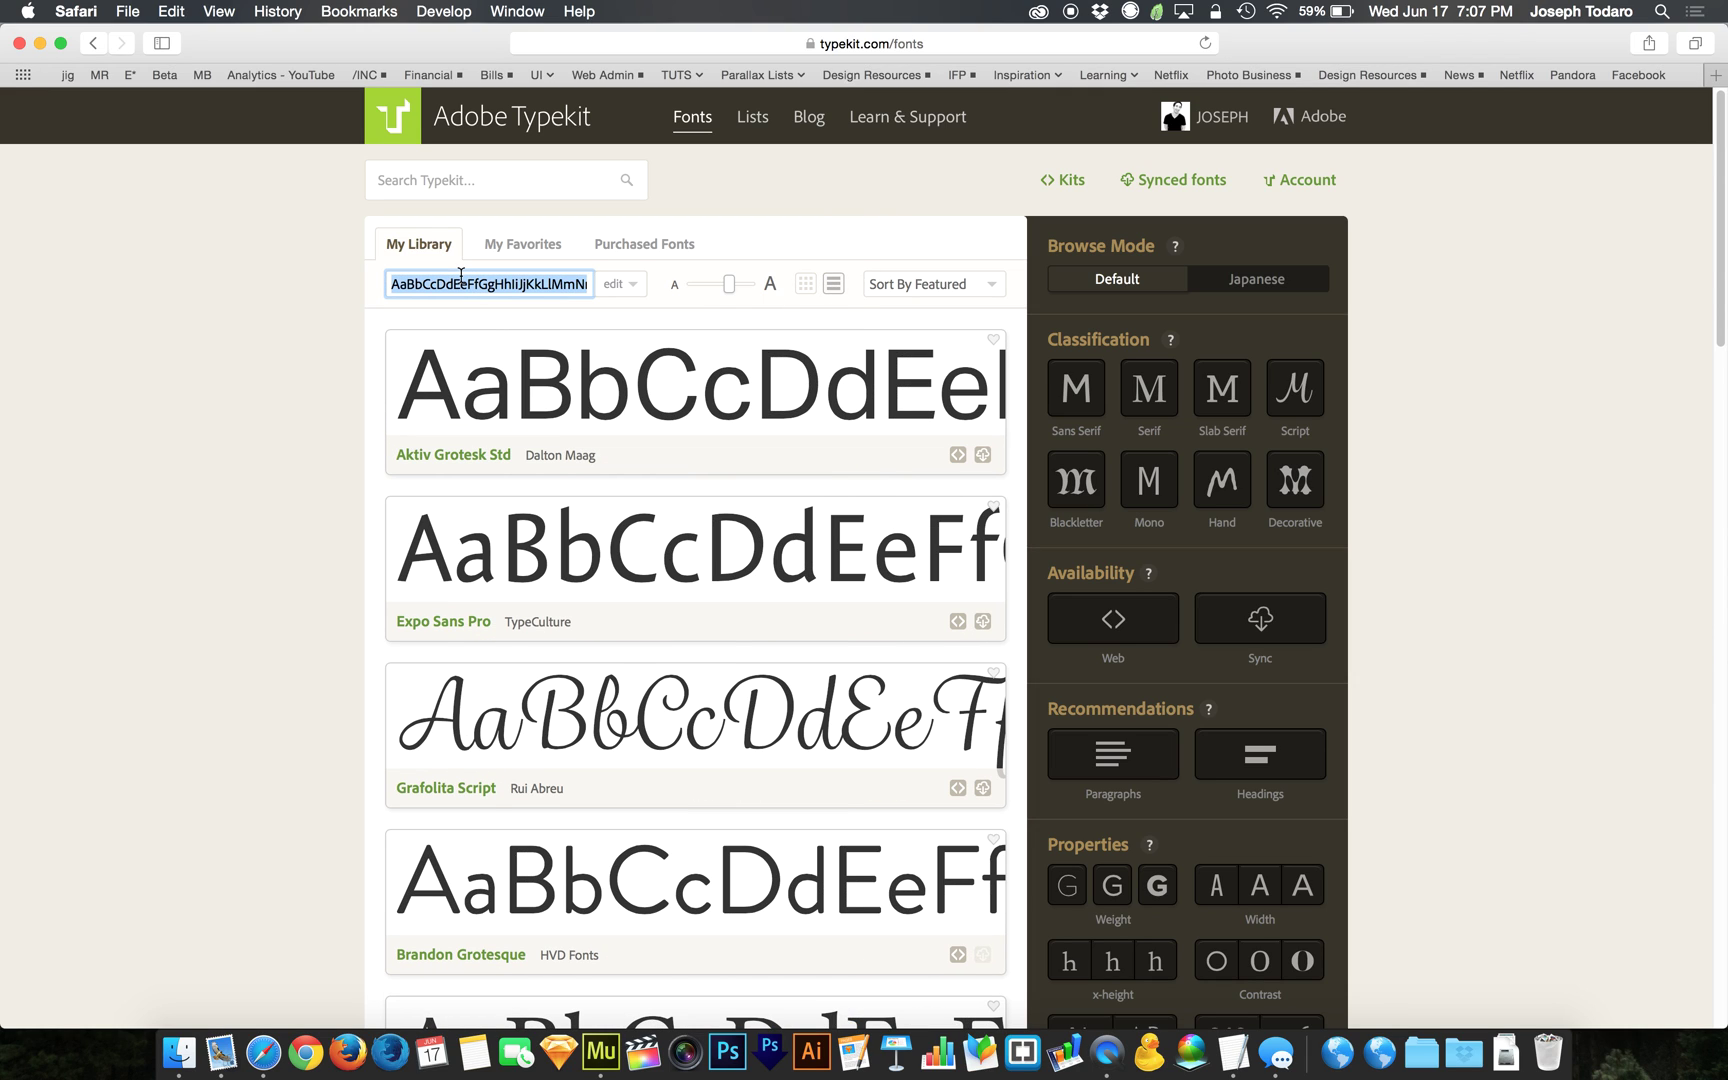
{"action": "type", "text": "Mu"}
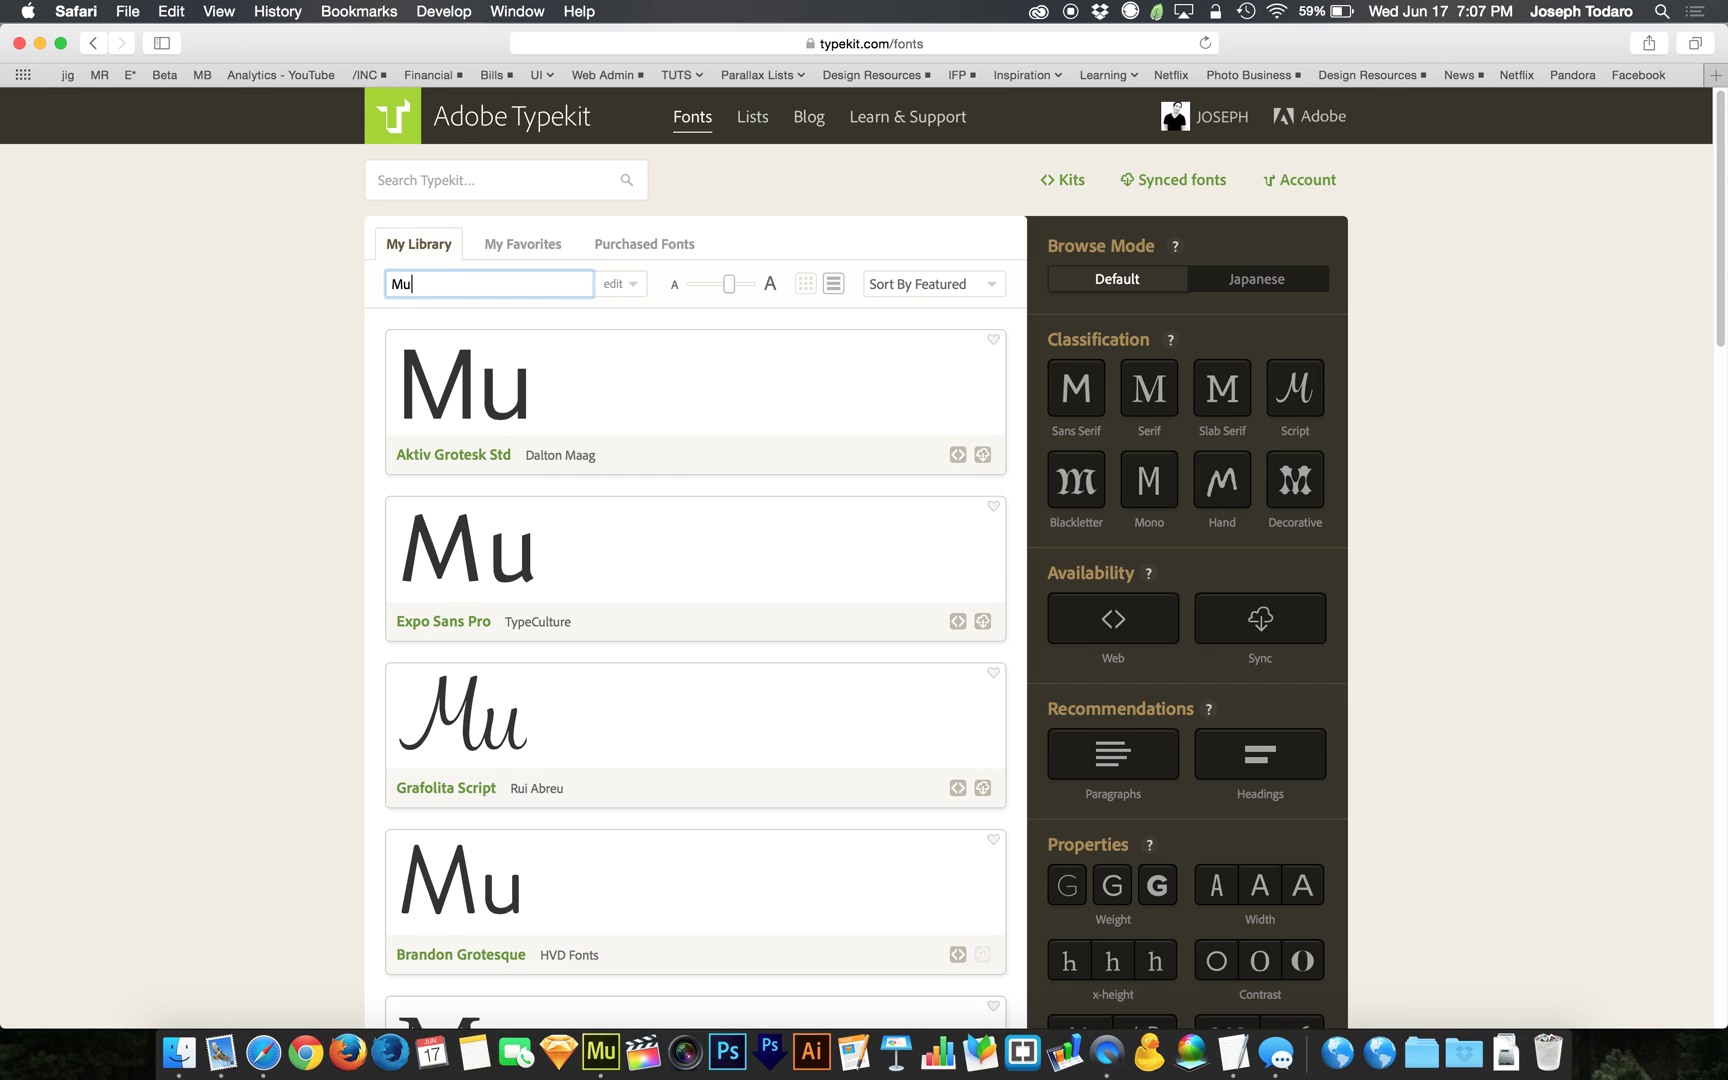
{"action": "type", "text": "se Resources"}
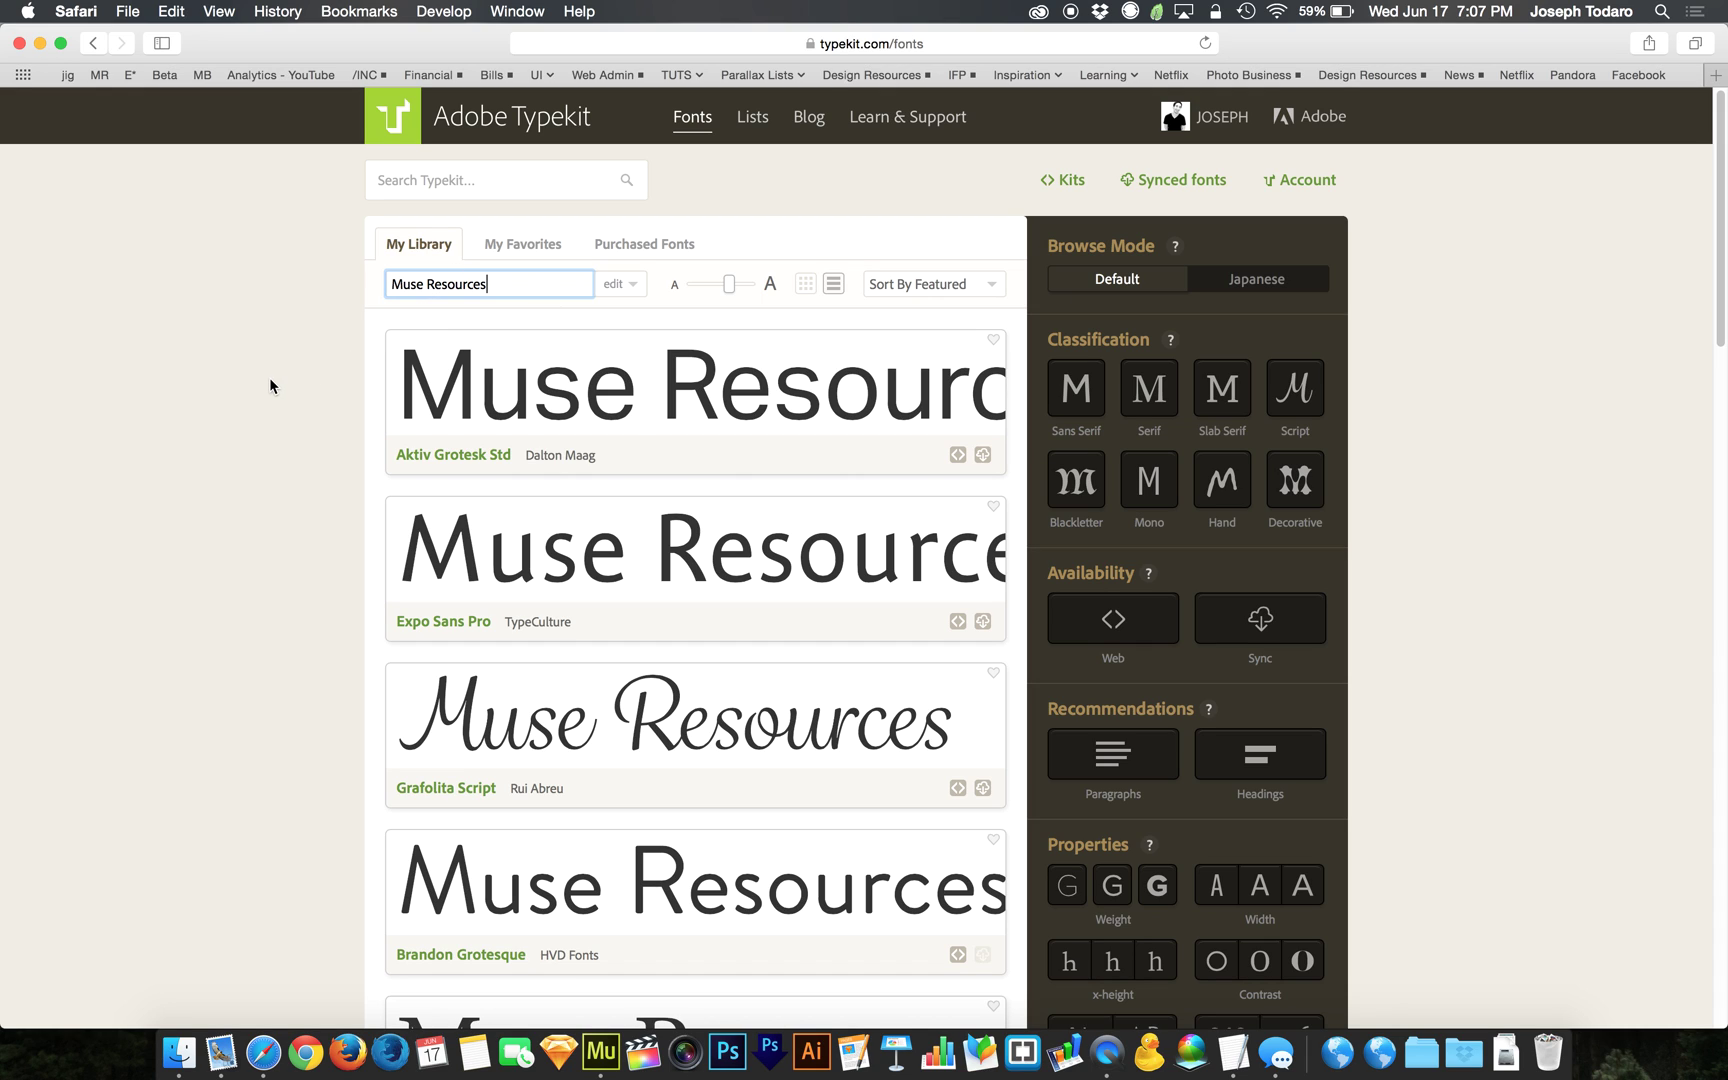
{"action": "left_click_drag", "start_coordinate": [727, 291], "coordinate": [697, 288]}
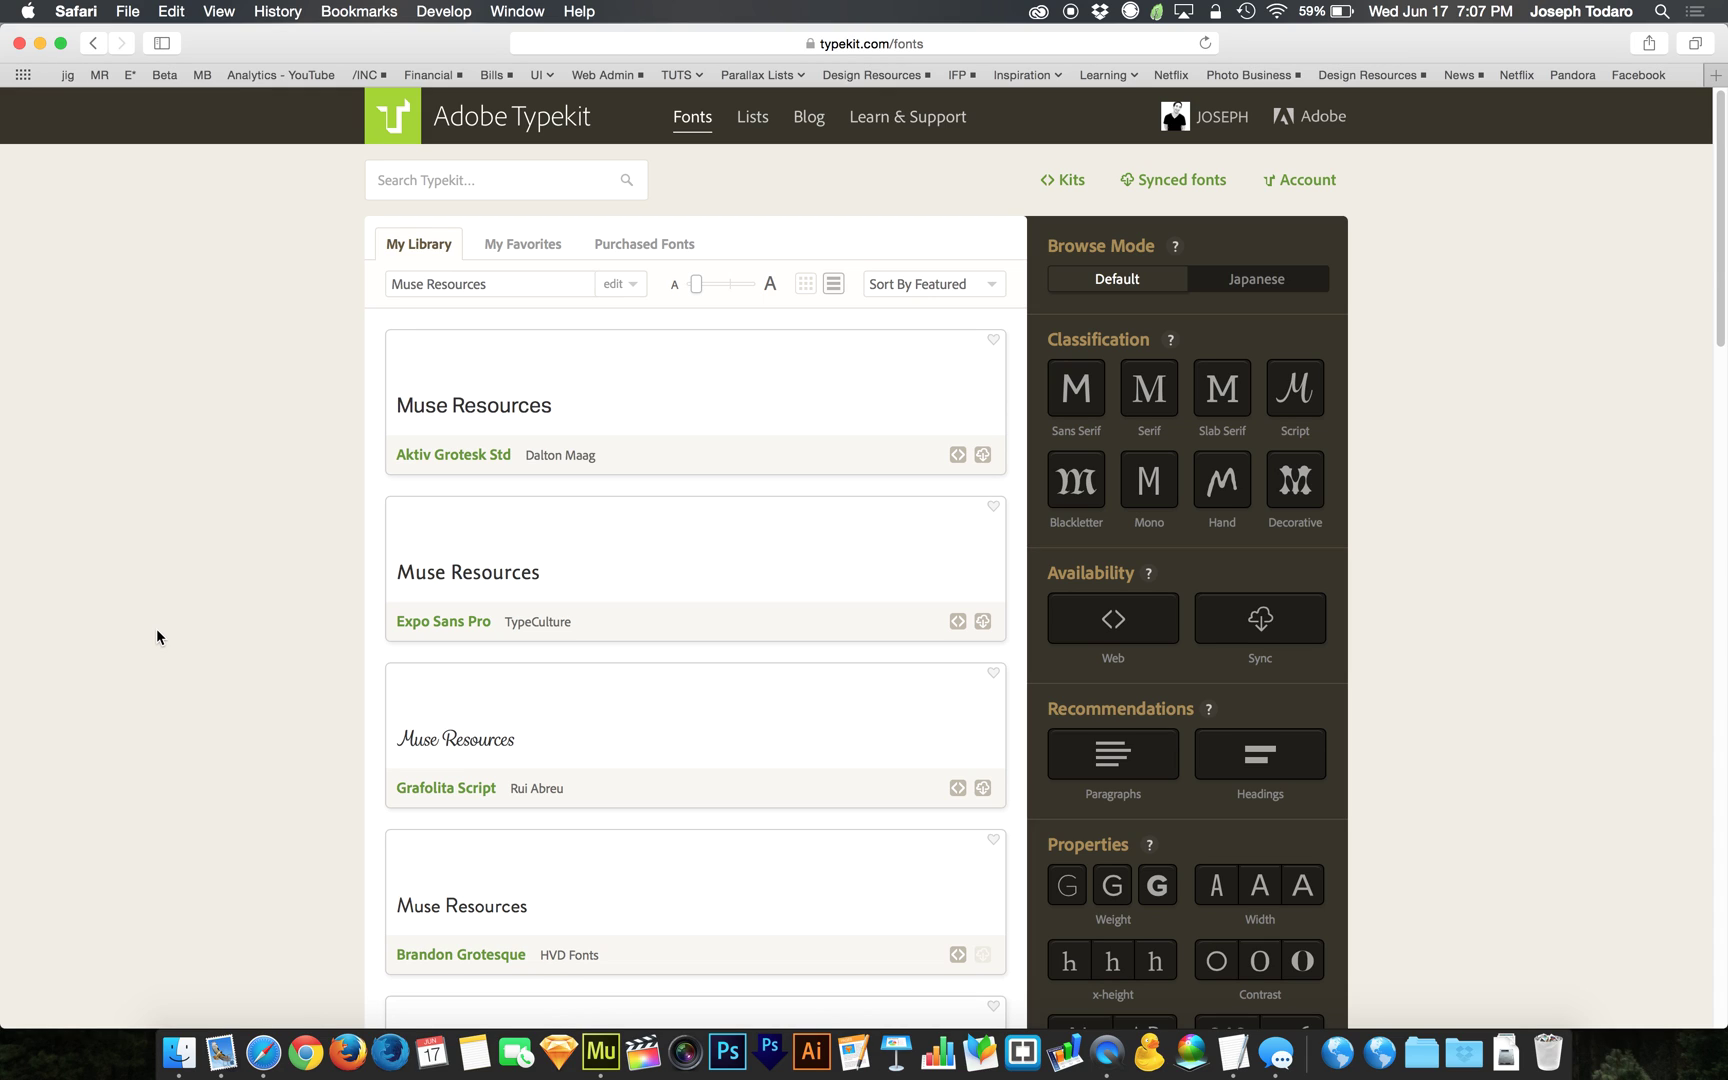
{"action": "left_click", "coordinate": [985, 284]}
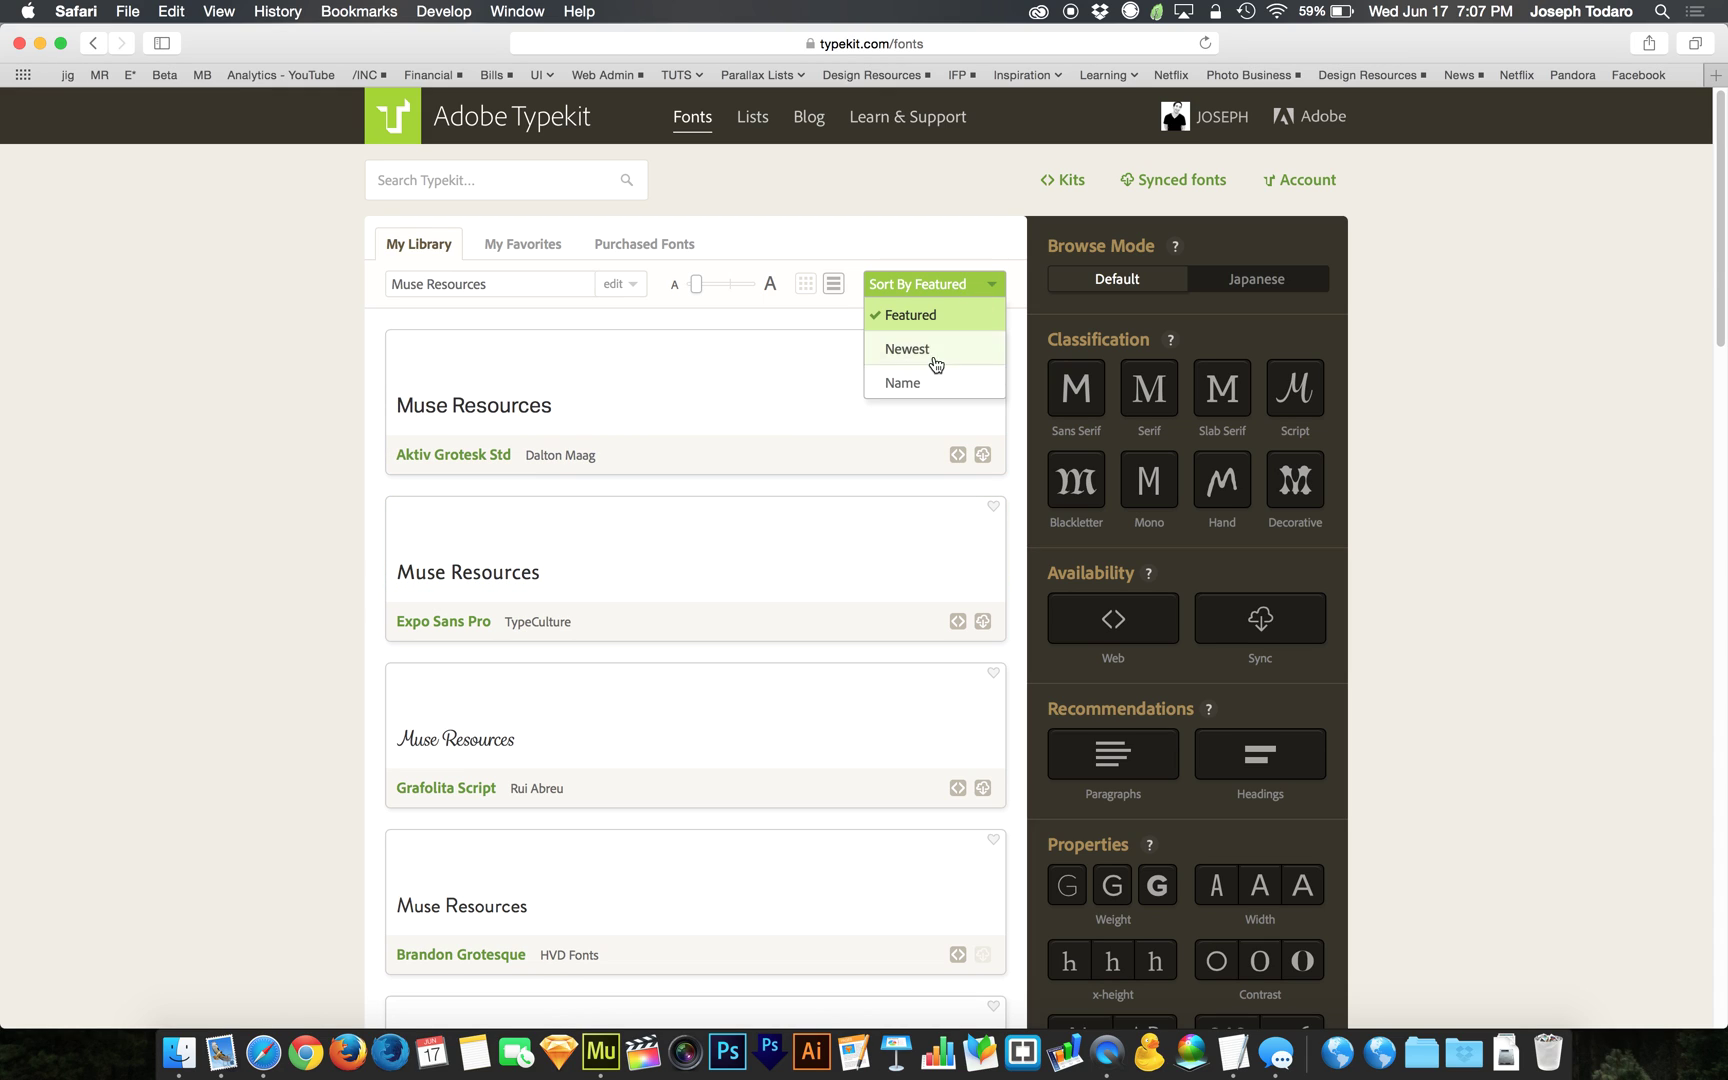
{"action": "left_click", "coordinate": [233, 368]}
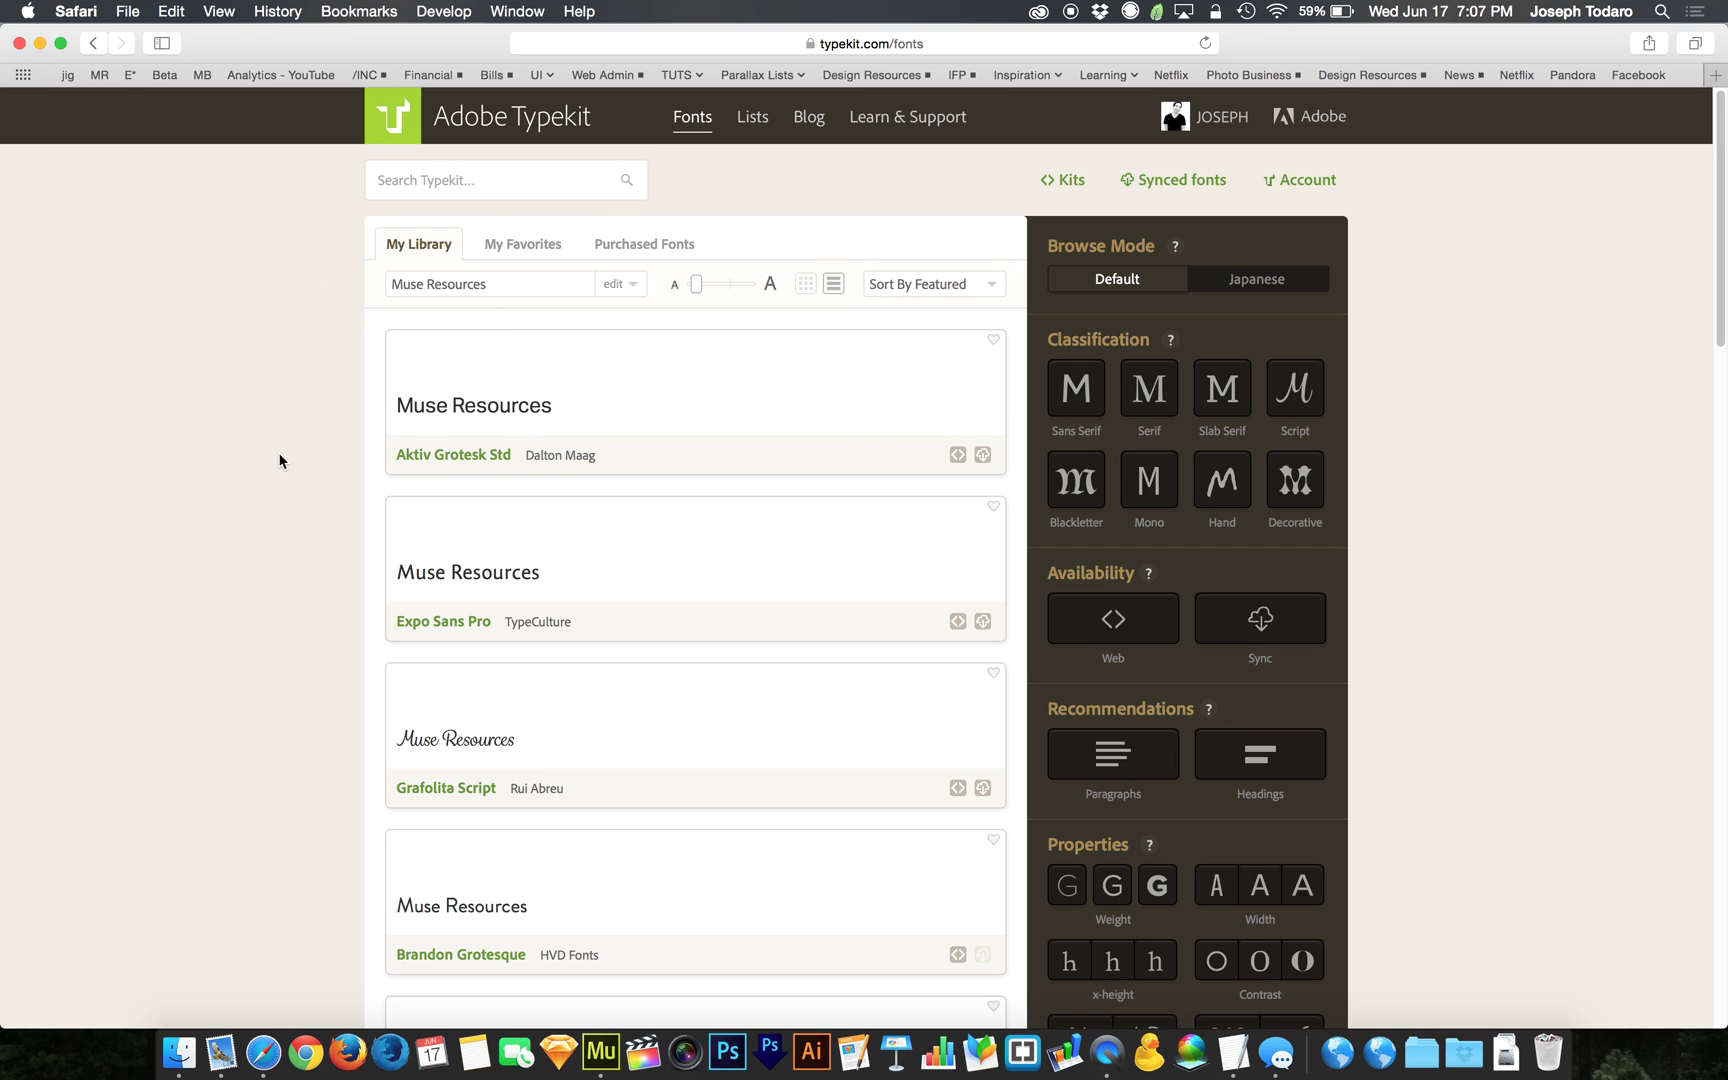
Favourite Grafolita Script and check it appears under My Favorites.
{"action": "scroll", "coordinate": [279, 460], "scroll_direction": "down", "scroll_amount": 1}
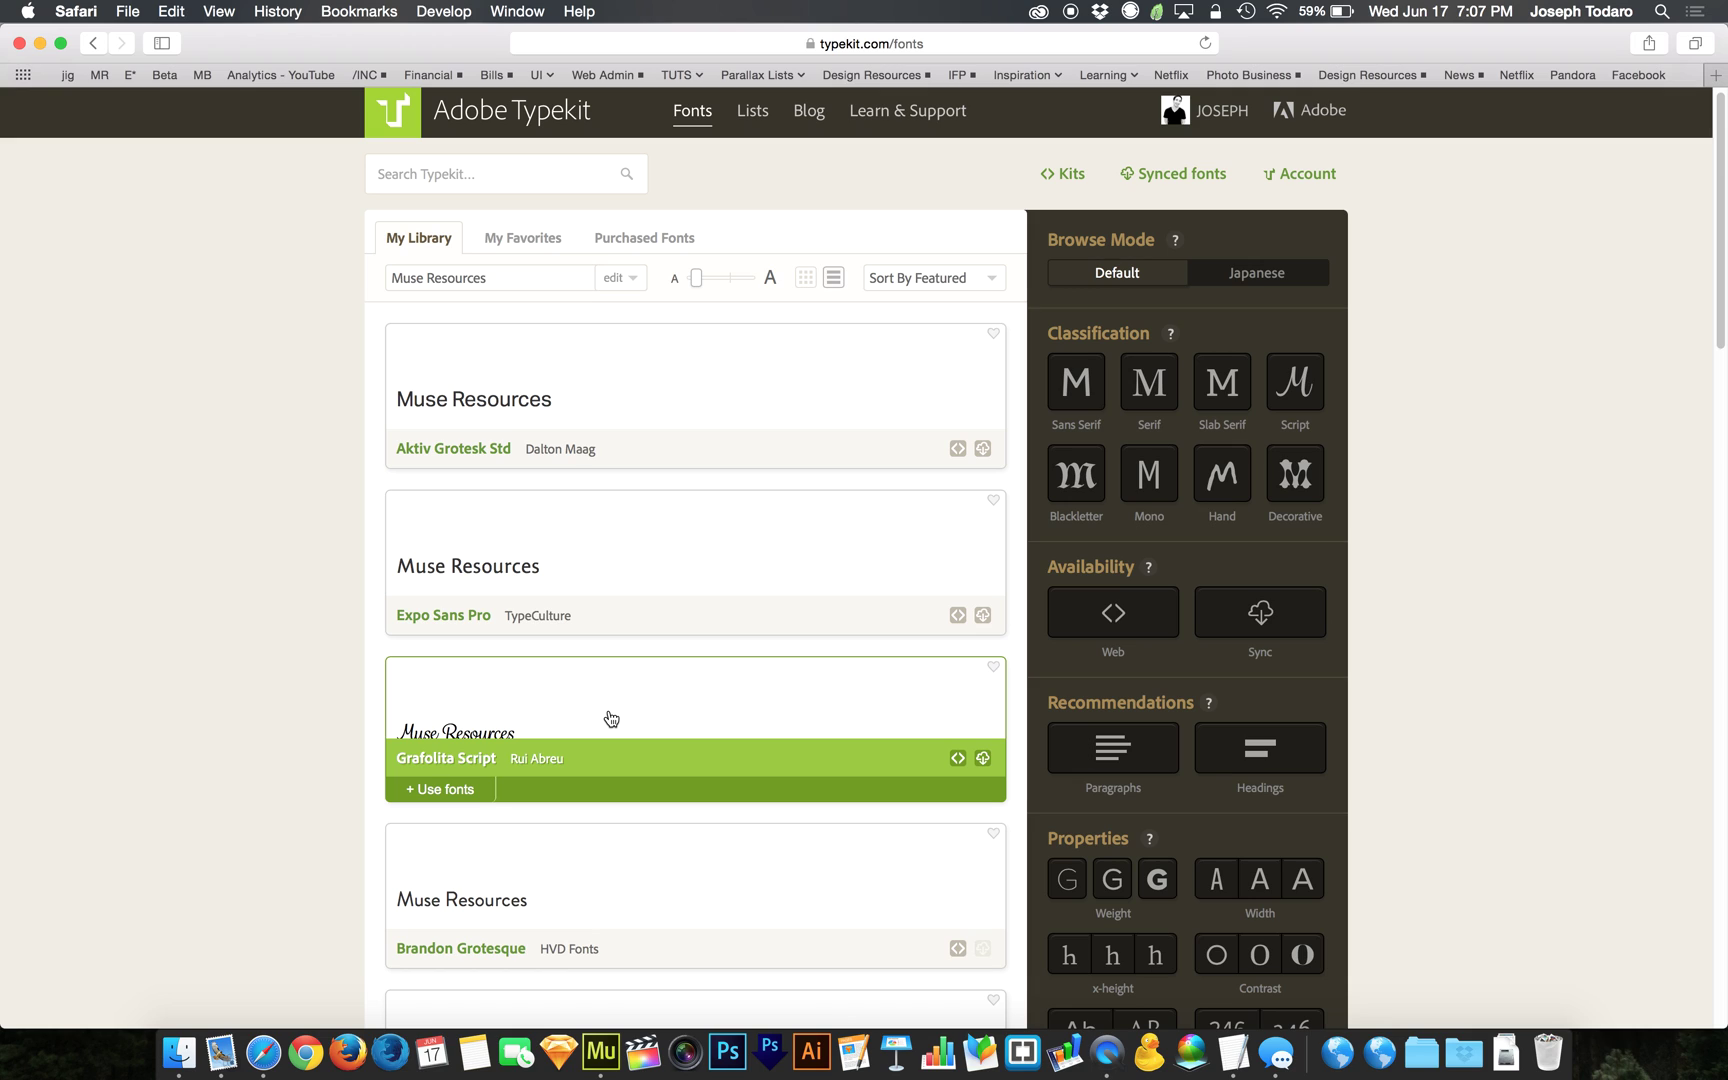
{"action": "left_click", "coordinate": [994, 667]}
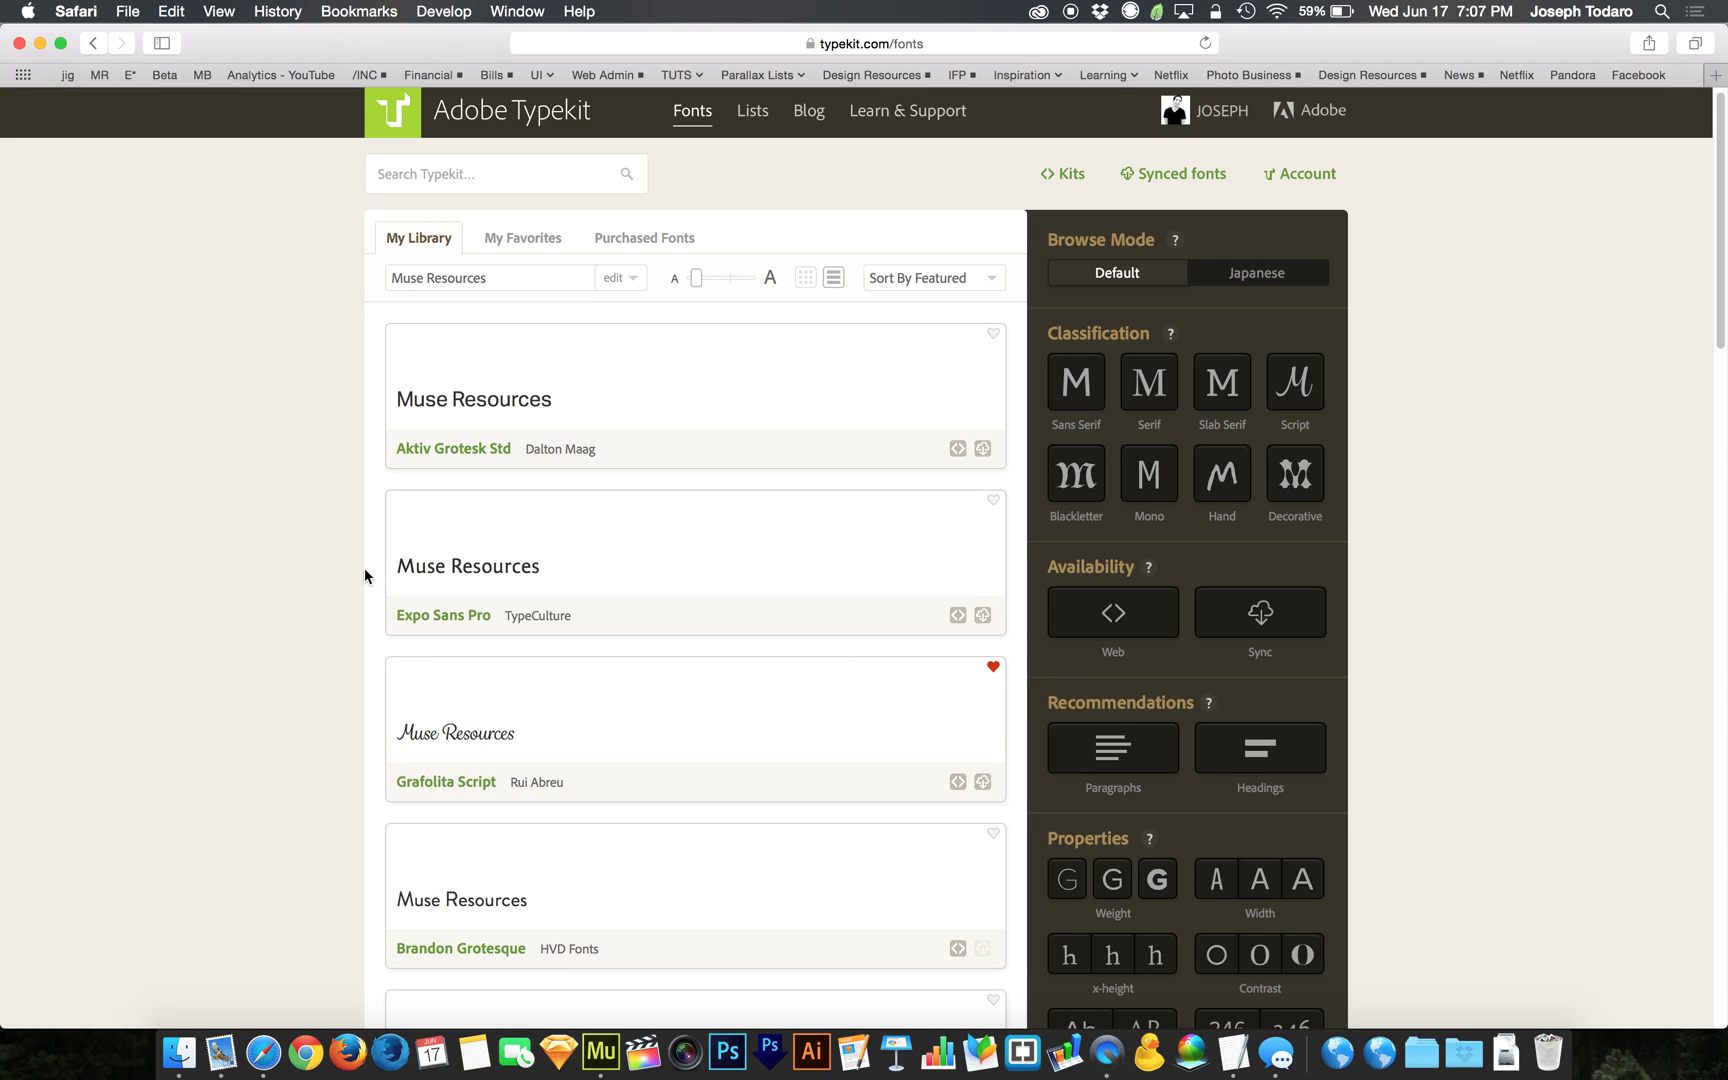
{"action": "left_click", "coordinate": [500, 240]}
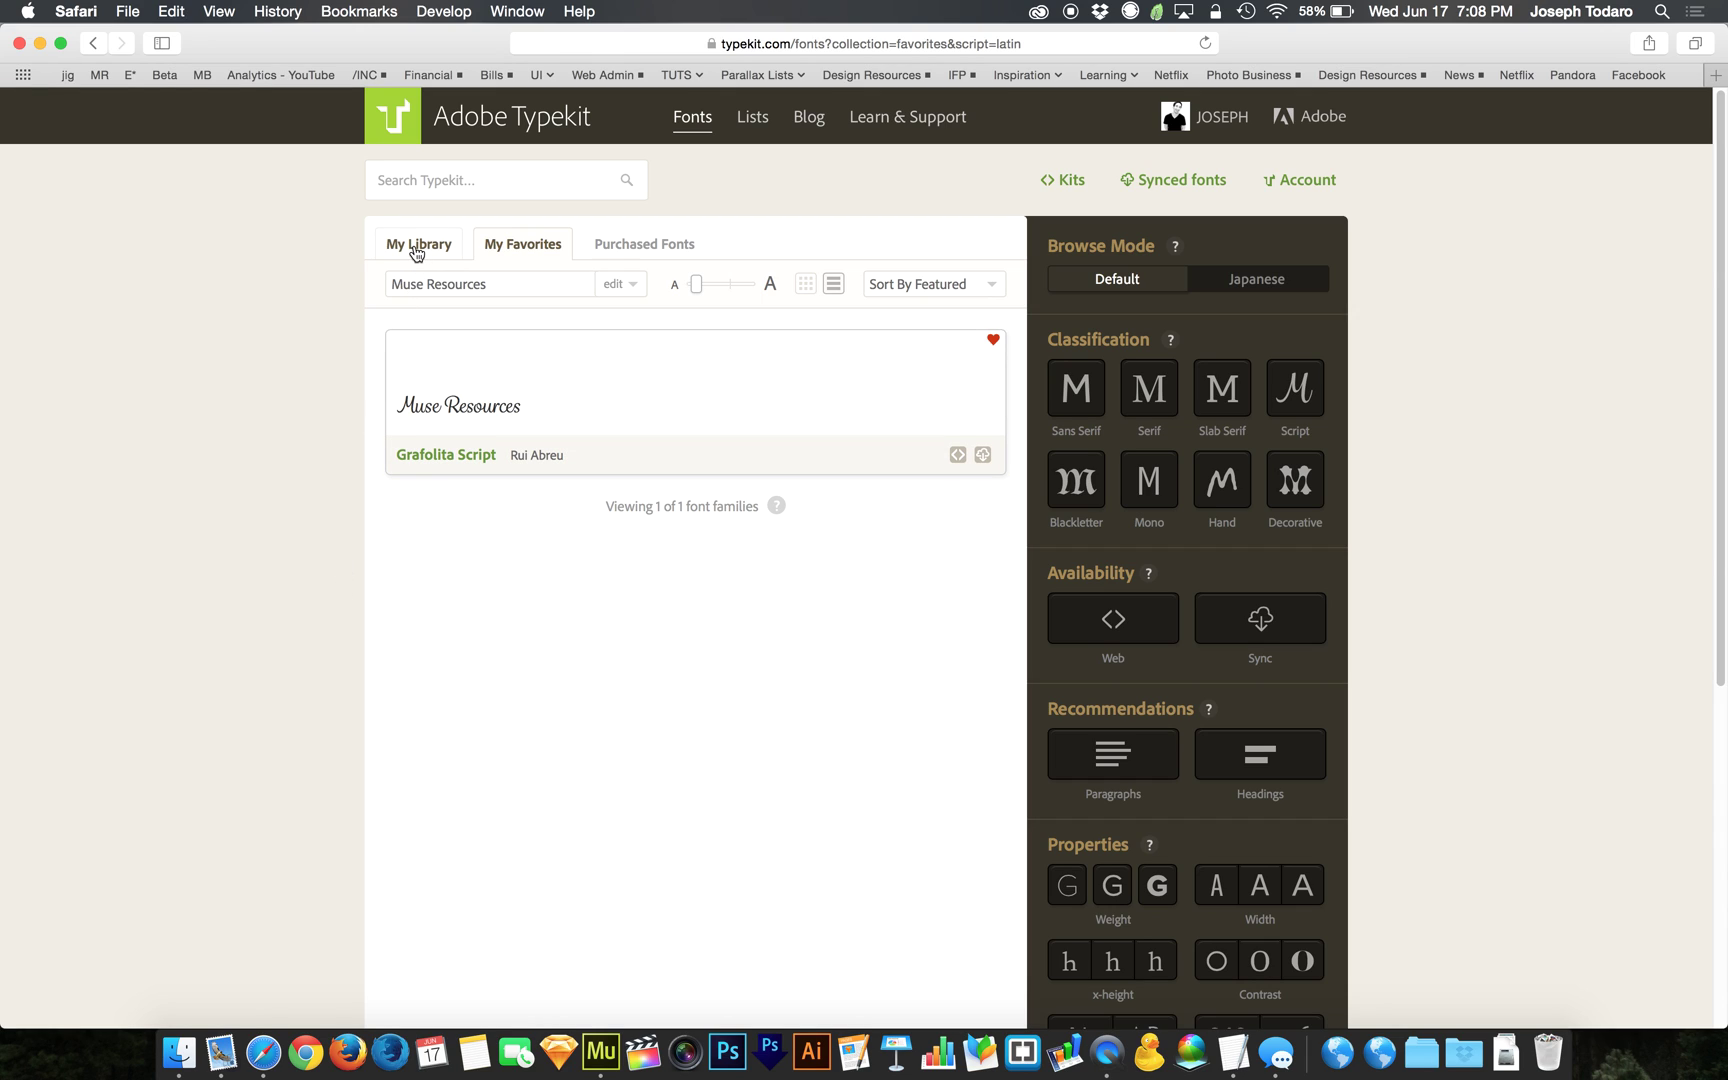
{"action": "left_click", "coordinate": [417, 250]}
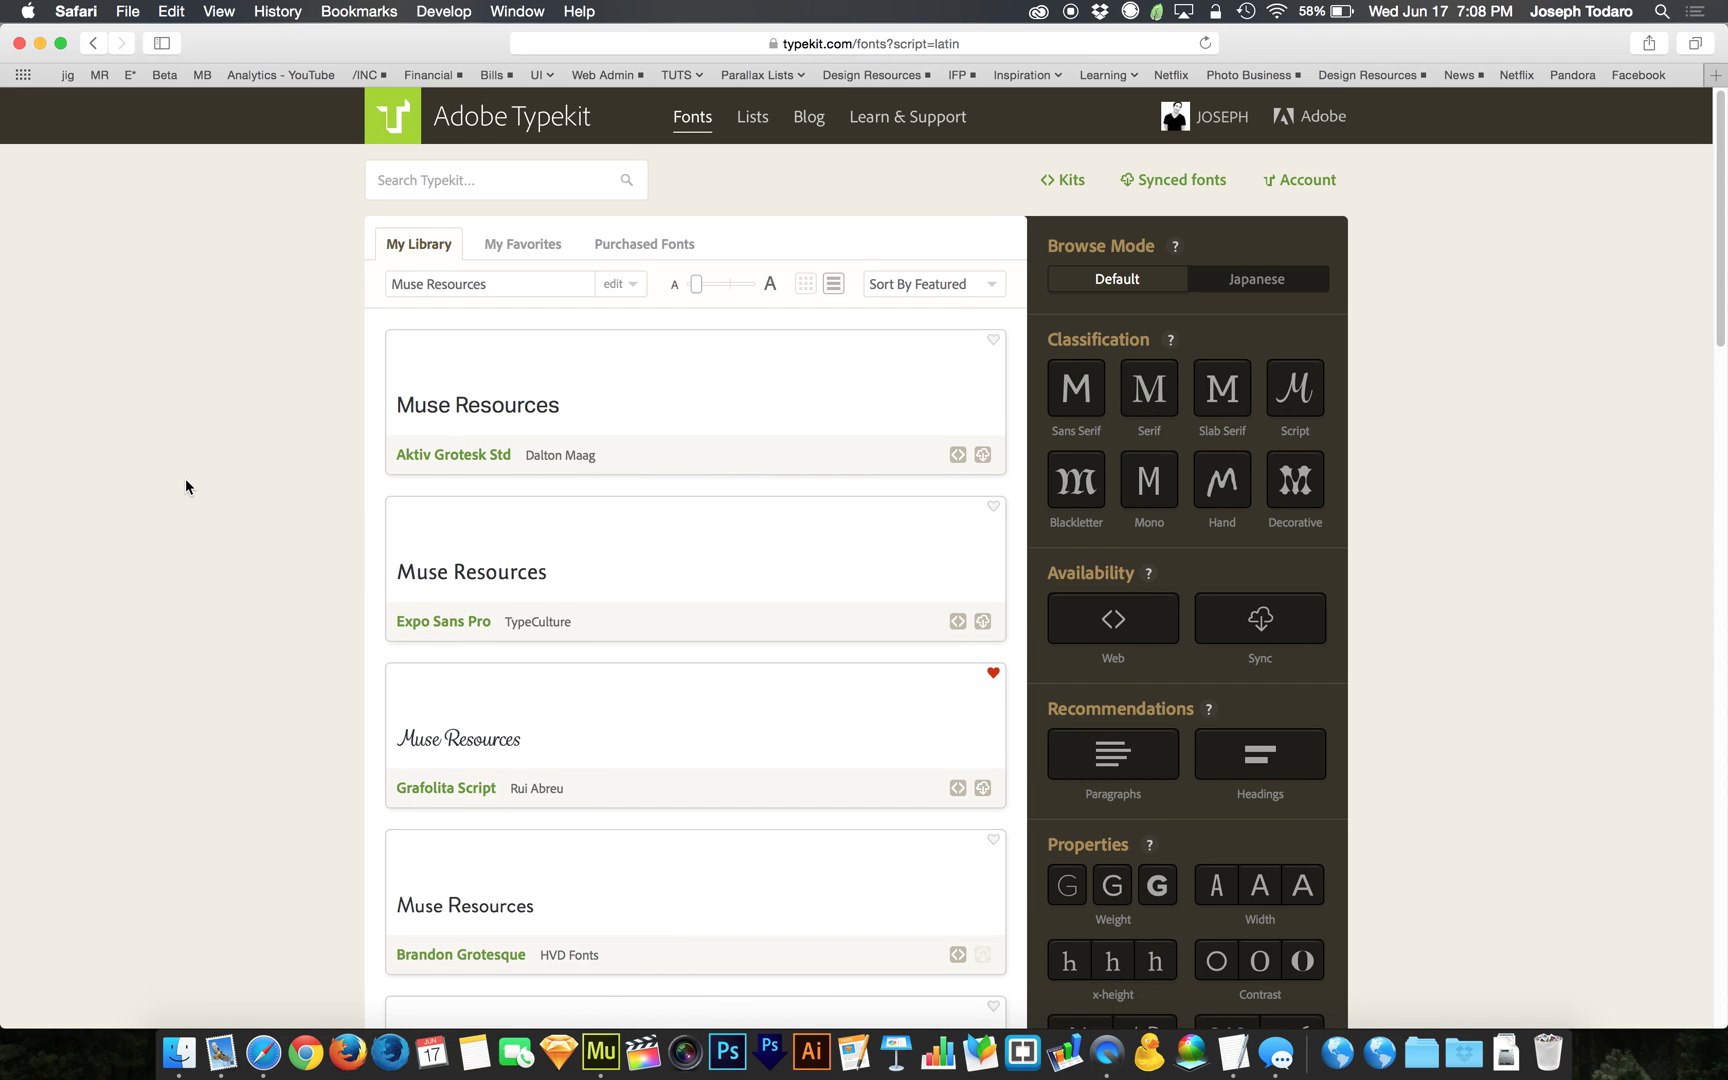
Favourite Brandon Grotesque and enlarge the library font previews.
{"action": "scroll", "coordinate": [186, 484], "scroll_direction": "down", "scroll_amount": 7}
{"action": "scroll", "coordinate": [185, 480], "scroll_direction": "down", "scroll_amount": 3}
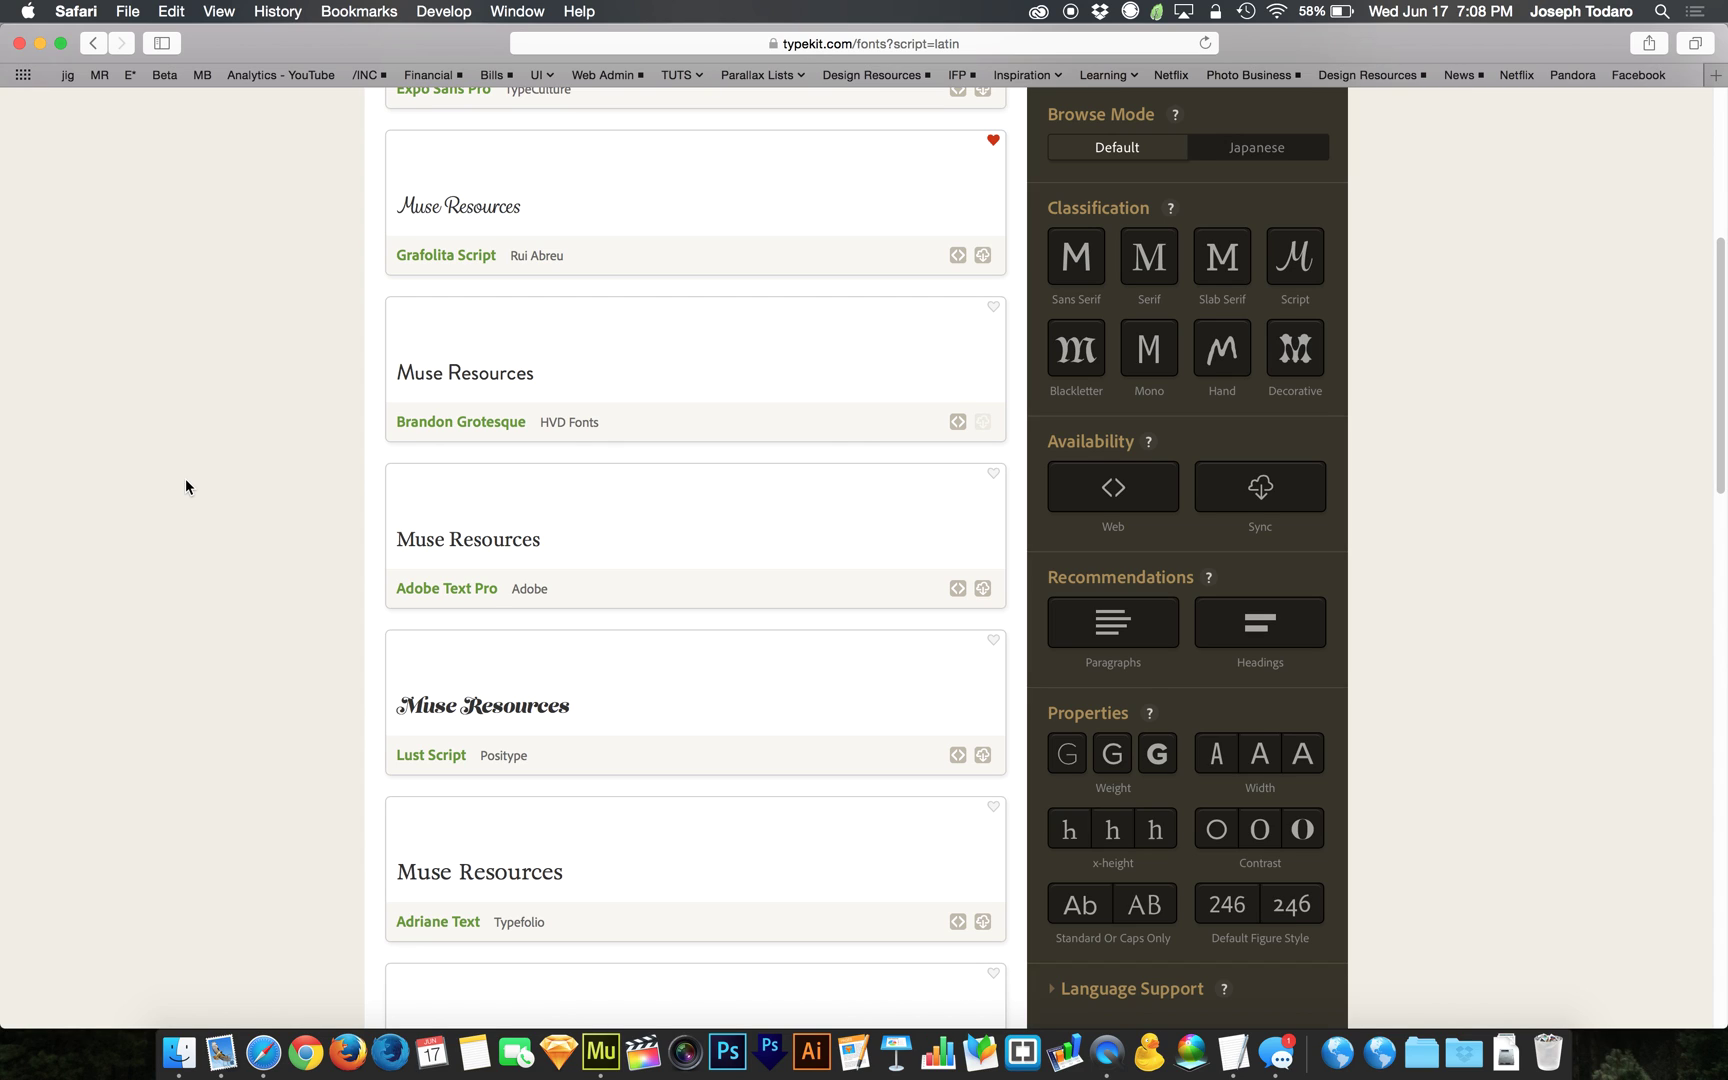
{"action": "left_click", "coordinate": [995, 314]}
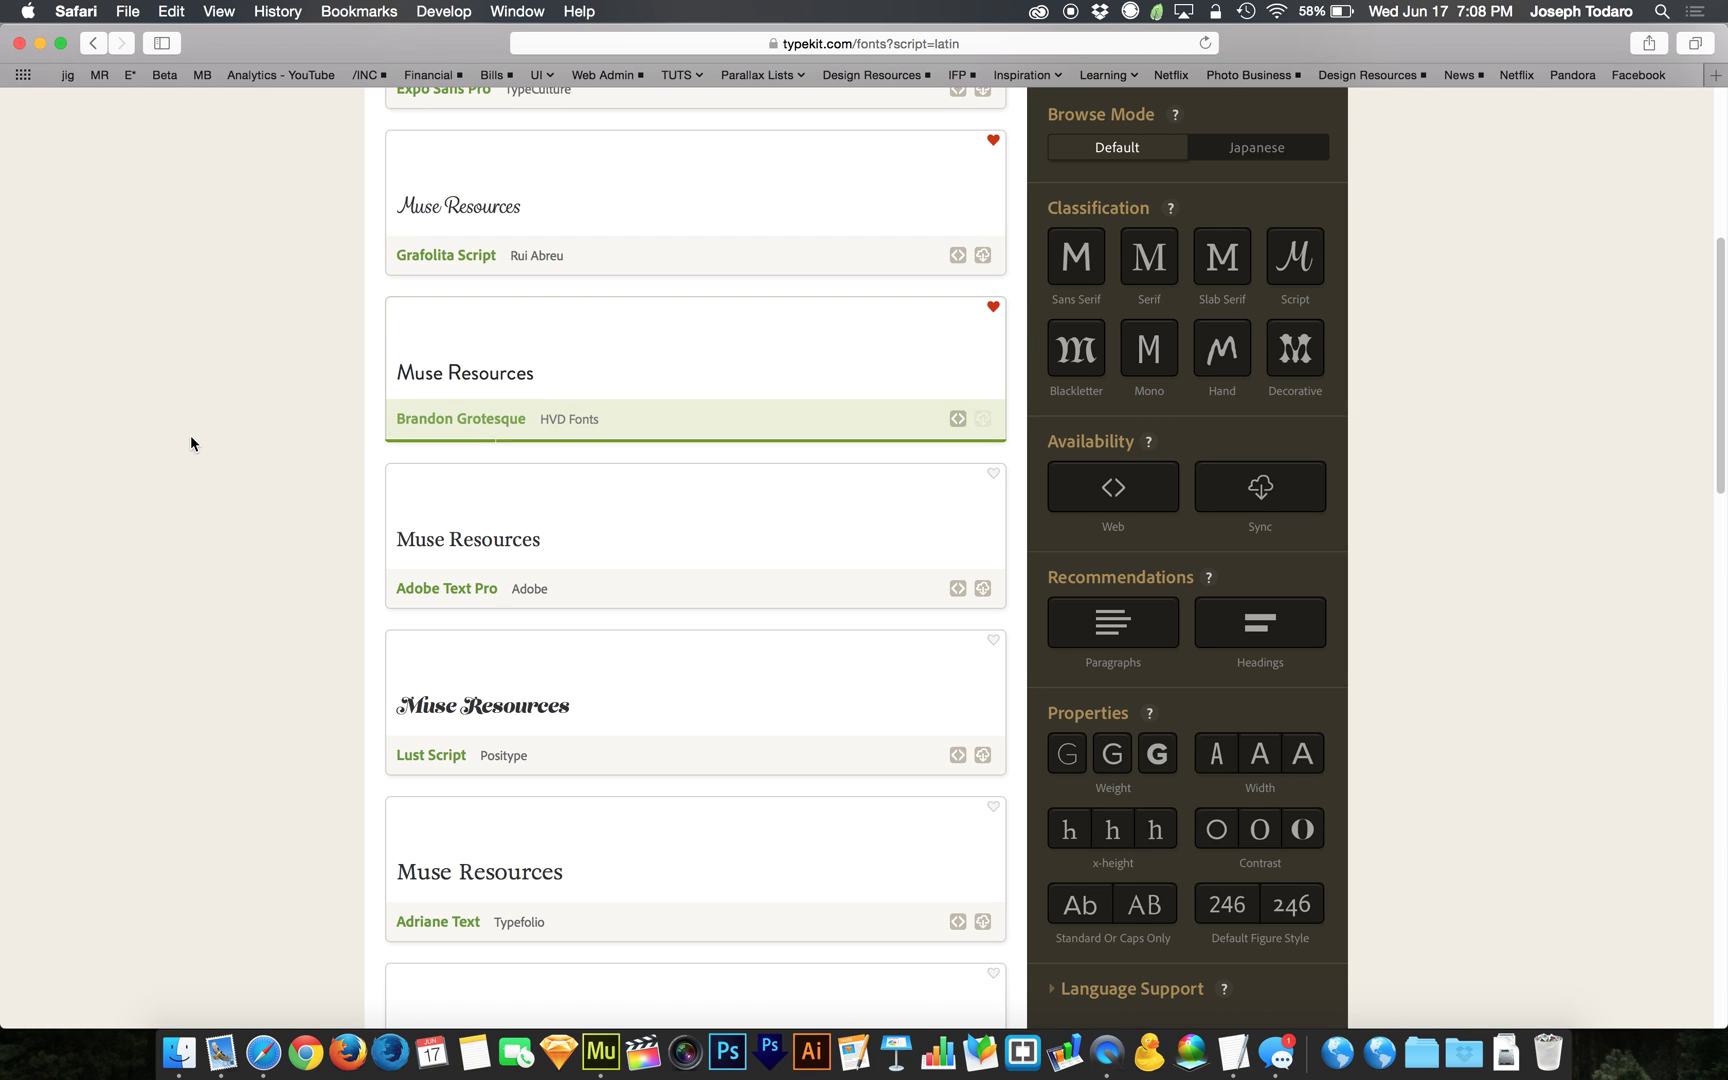
{"action": "scroll", "coordinate": [190, 435], "scroll_direction": "up", "scroll_amount": 5}
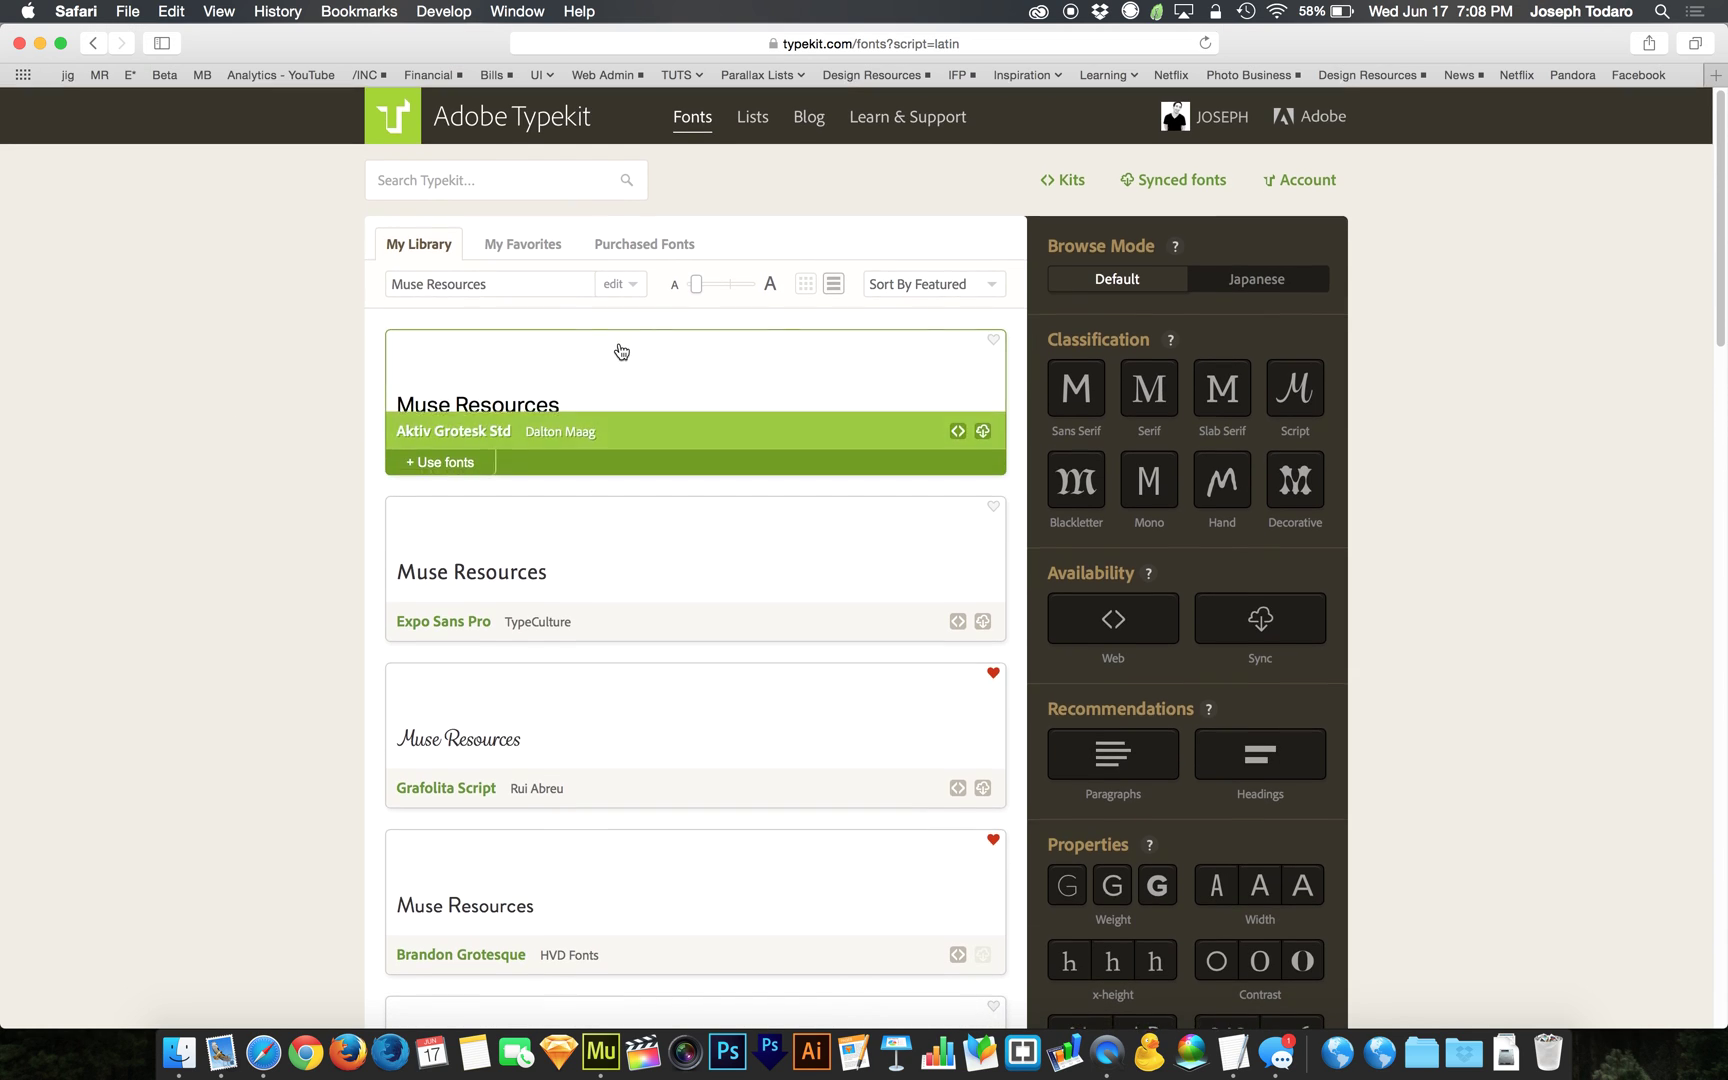
{"action": "mouse_move", "coordinate": [699, 287]}
{"action": "left_mouse_down"}
{"action": "mouse_move", "coordinate": [741, 294]}
{"action": "mouse_move", "coordinate": [721, 289]}
{"action": "left_mouse_up"}
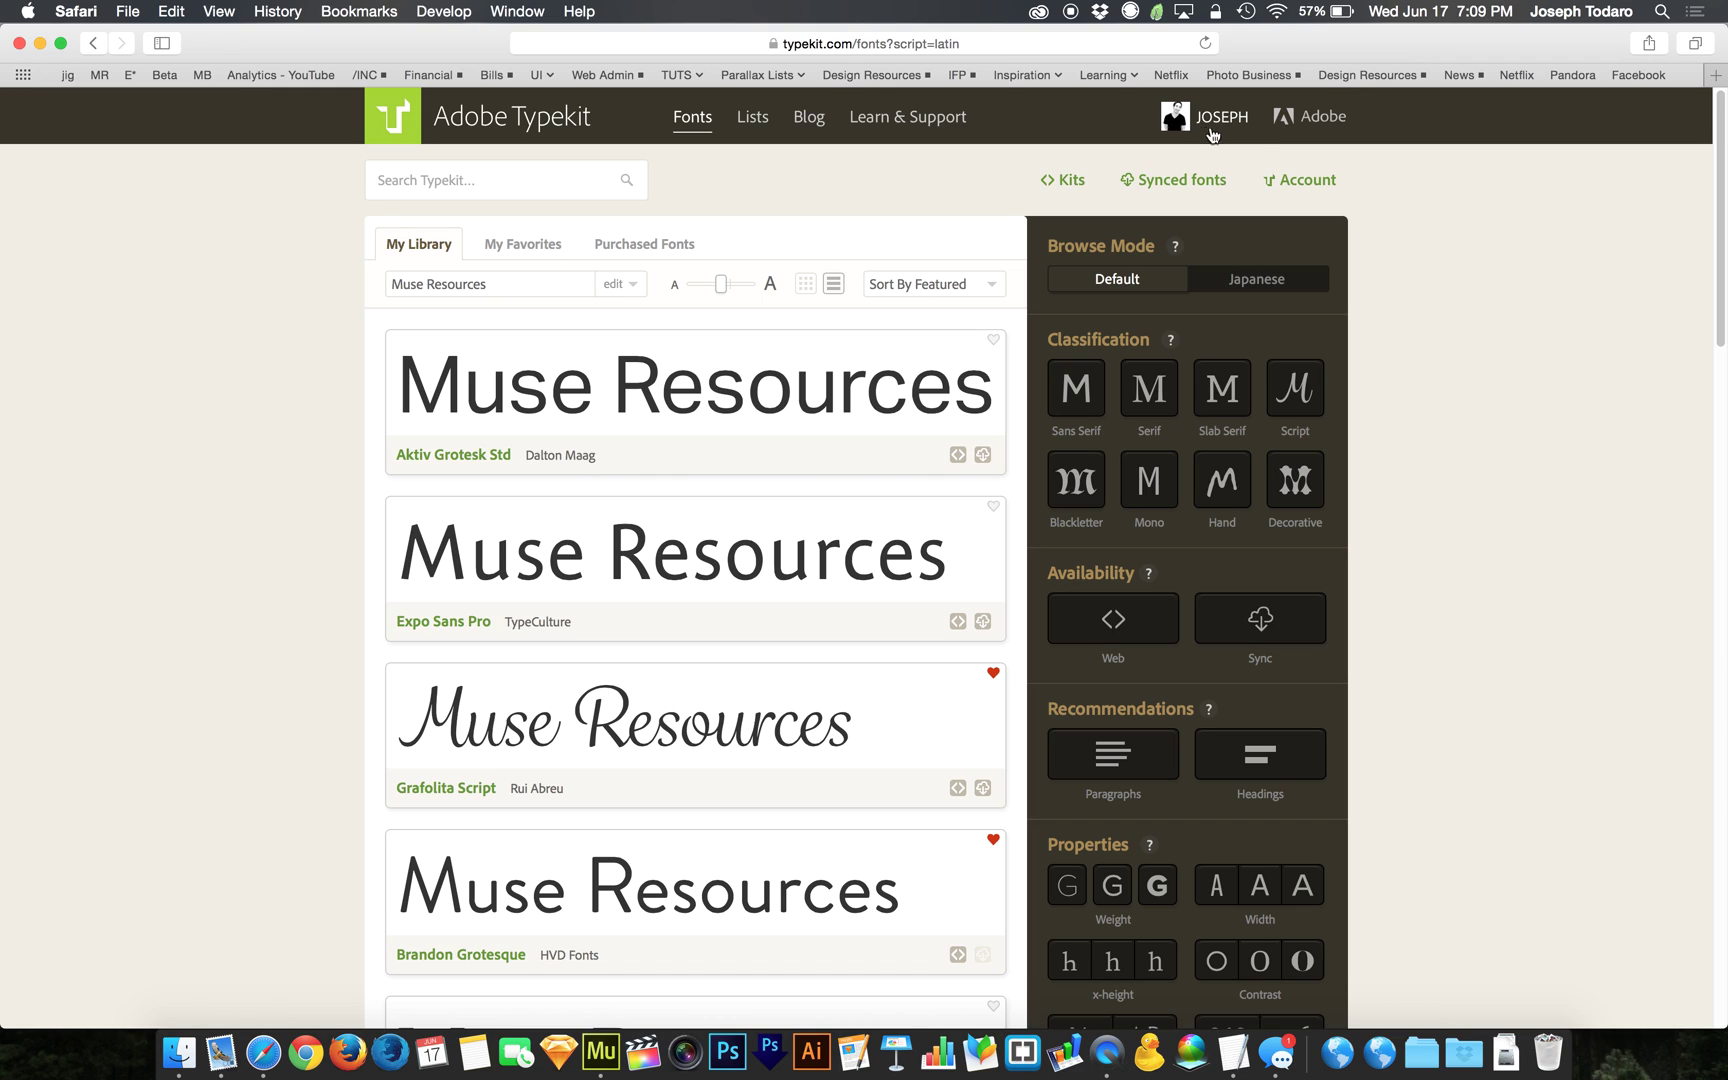
Open the Typekit Account page and review the Portfolio plan's synced-font limit of 100.
{"action": "left_click", "coordinate": [1287, 181]}
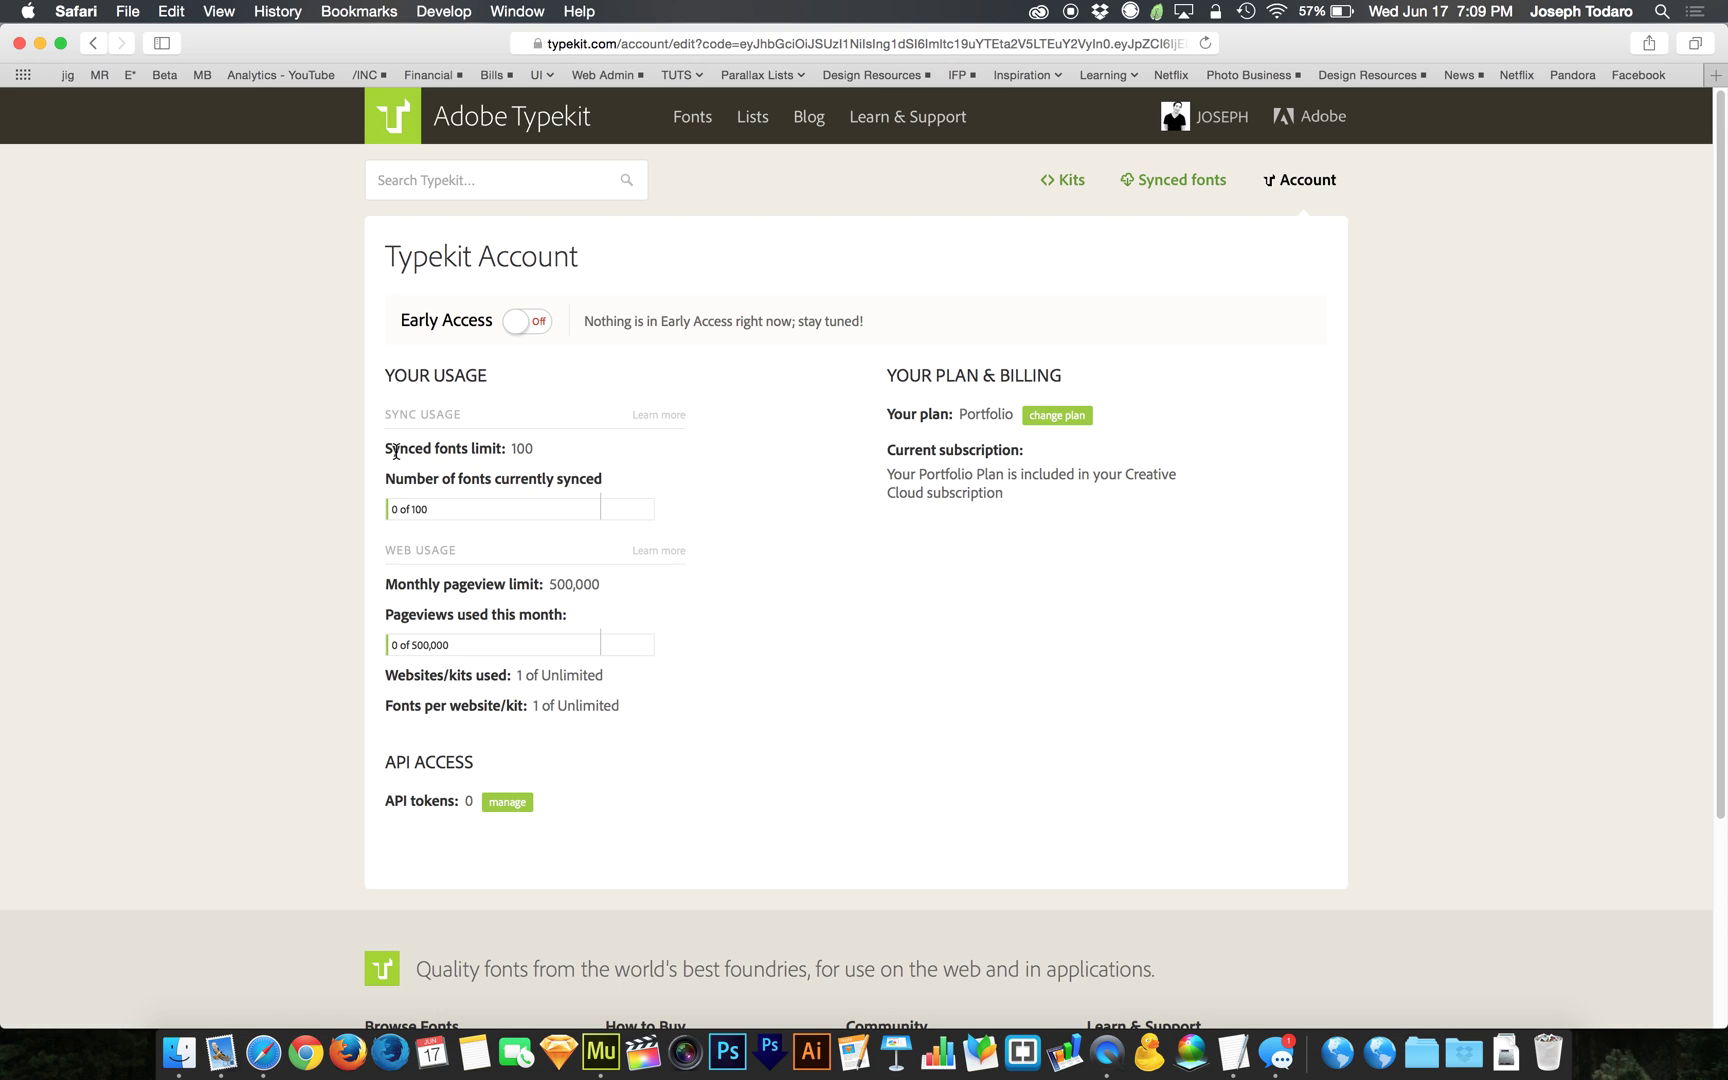
{"action": "left_click_drag", "start_coordinate": [386, 449], "coordinate": [636, 490]}
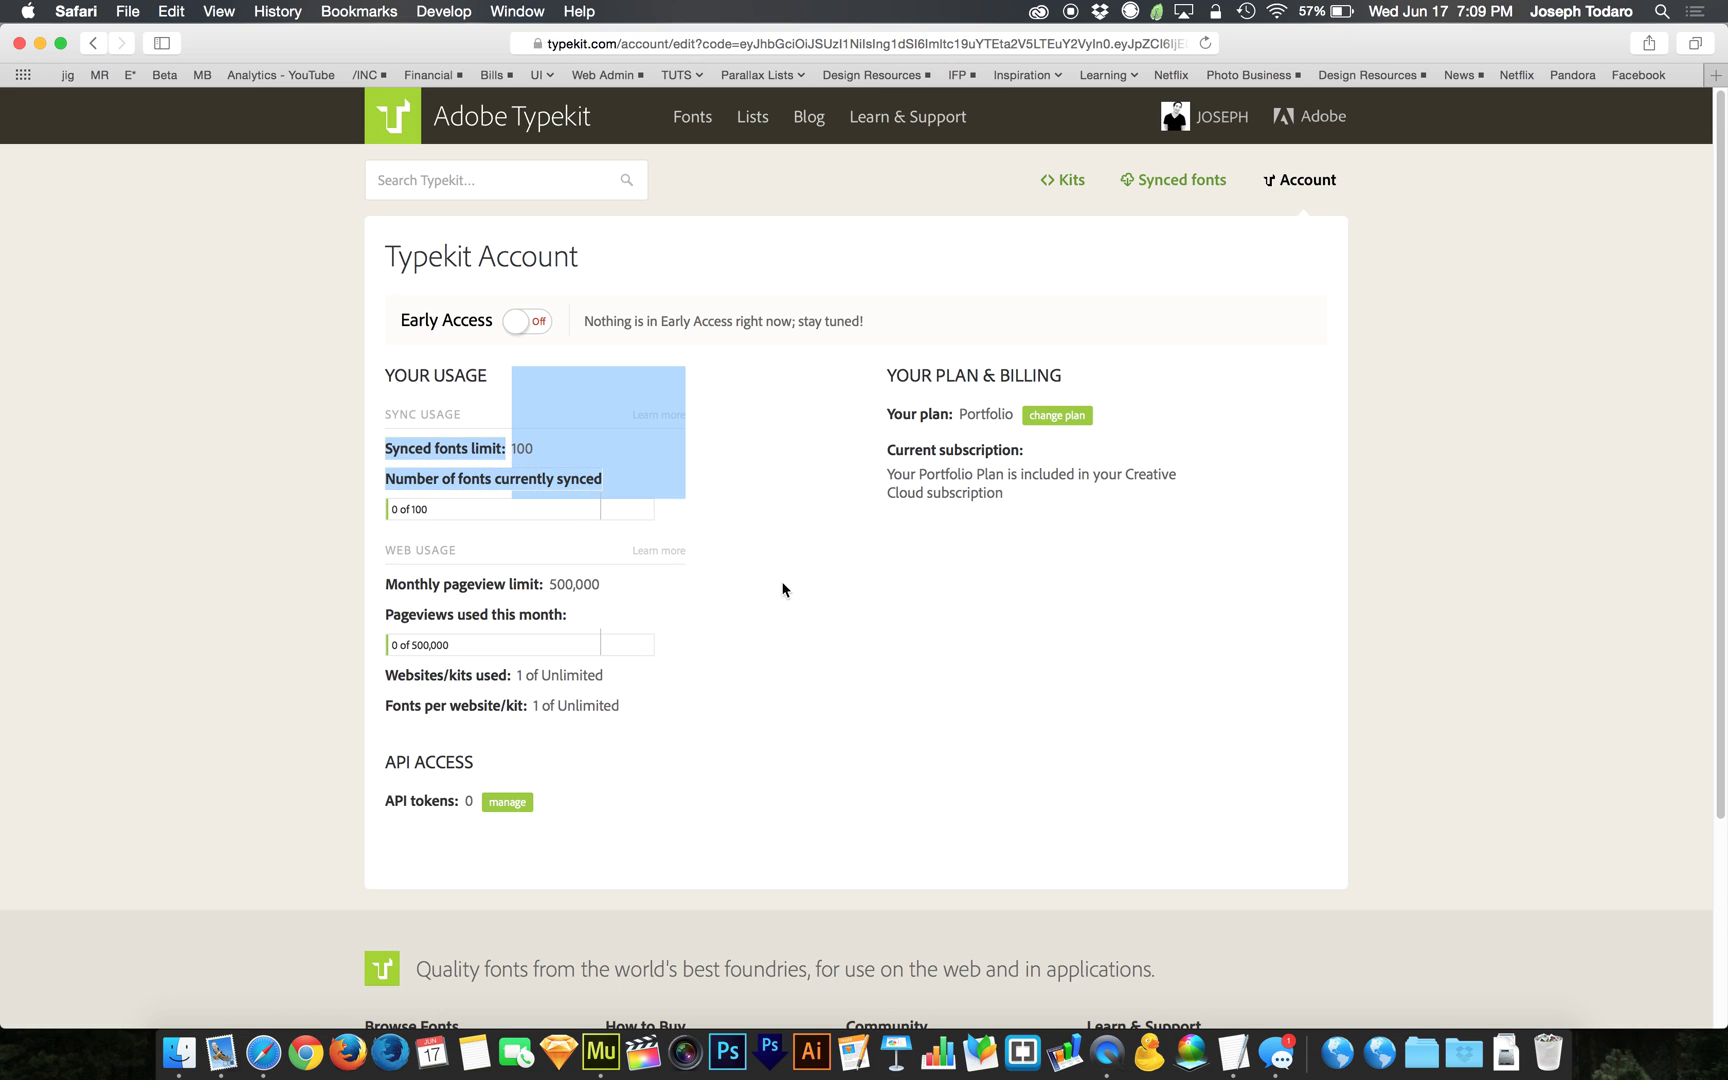
{"action": "left_click", "coordinate": [864, 655]}
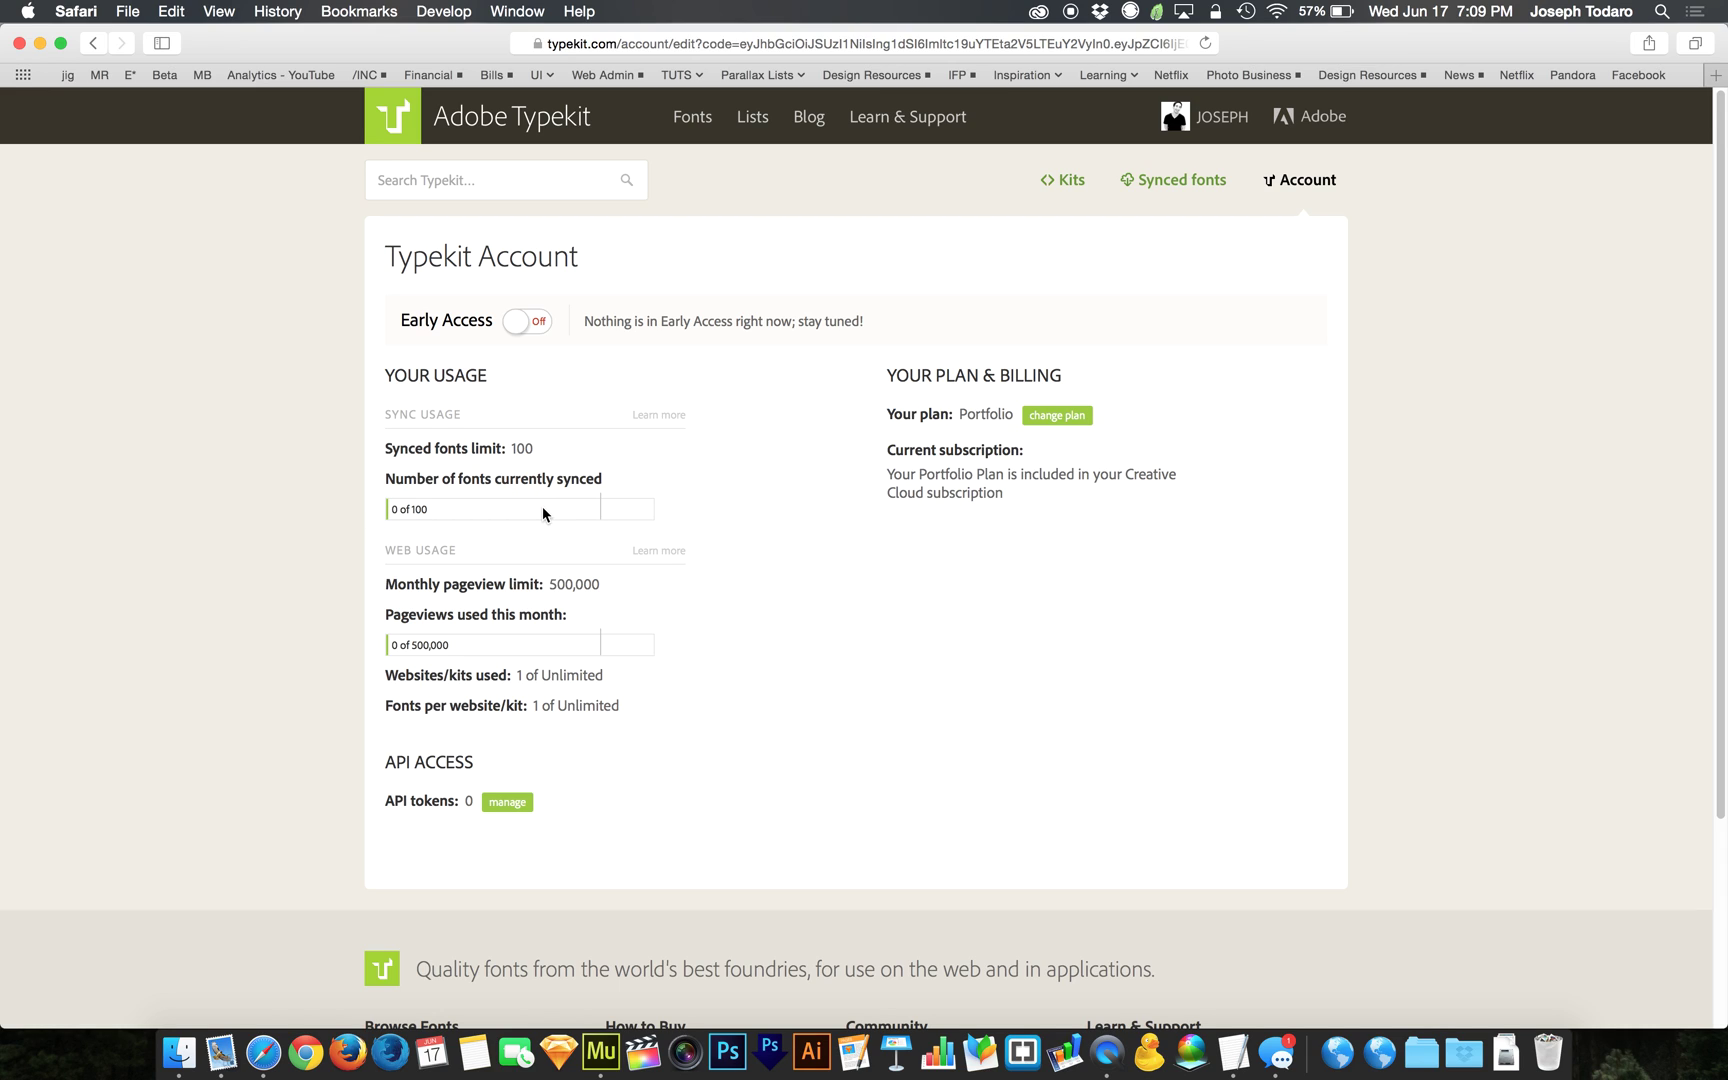
{"action": "left_click_drag", "start_coordinate": [386, 584], "coordinate": [644, 588]}
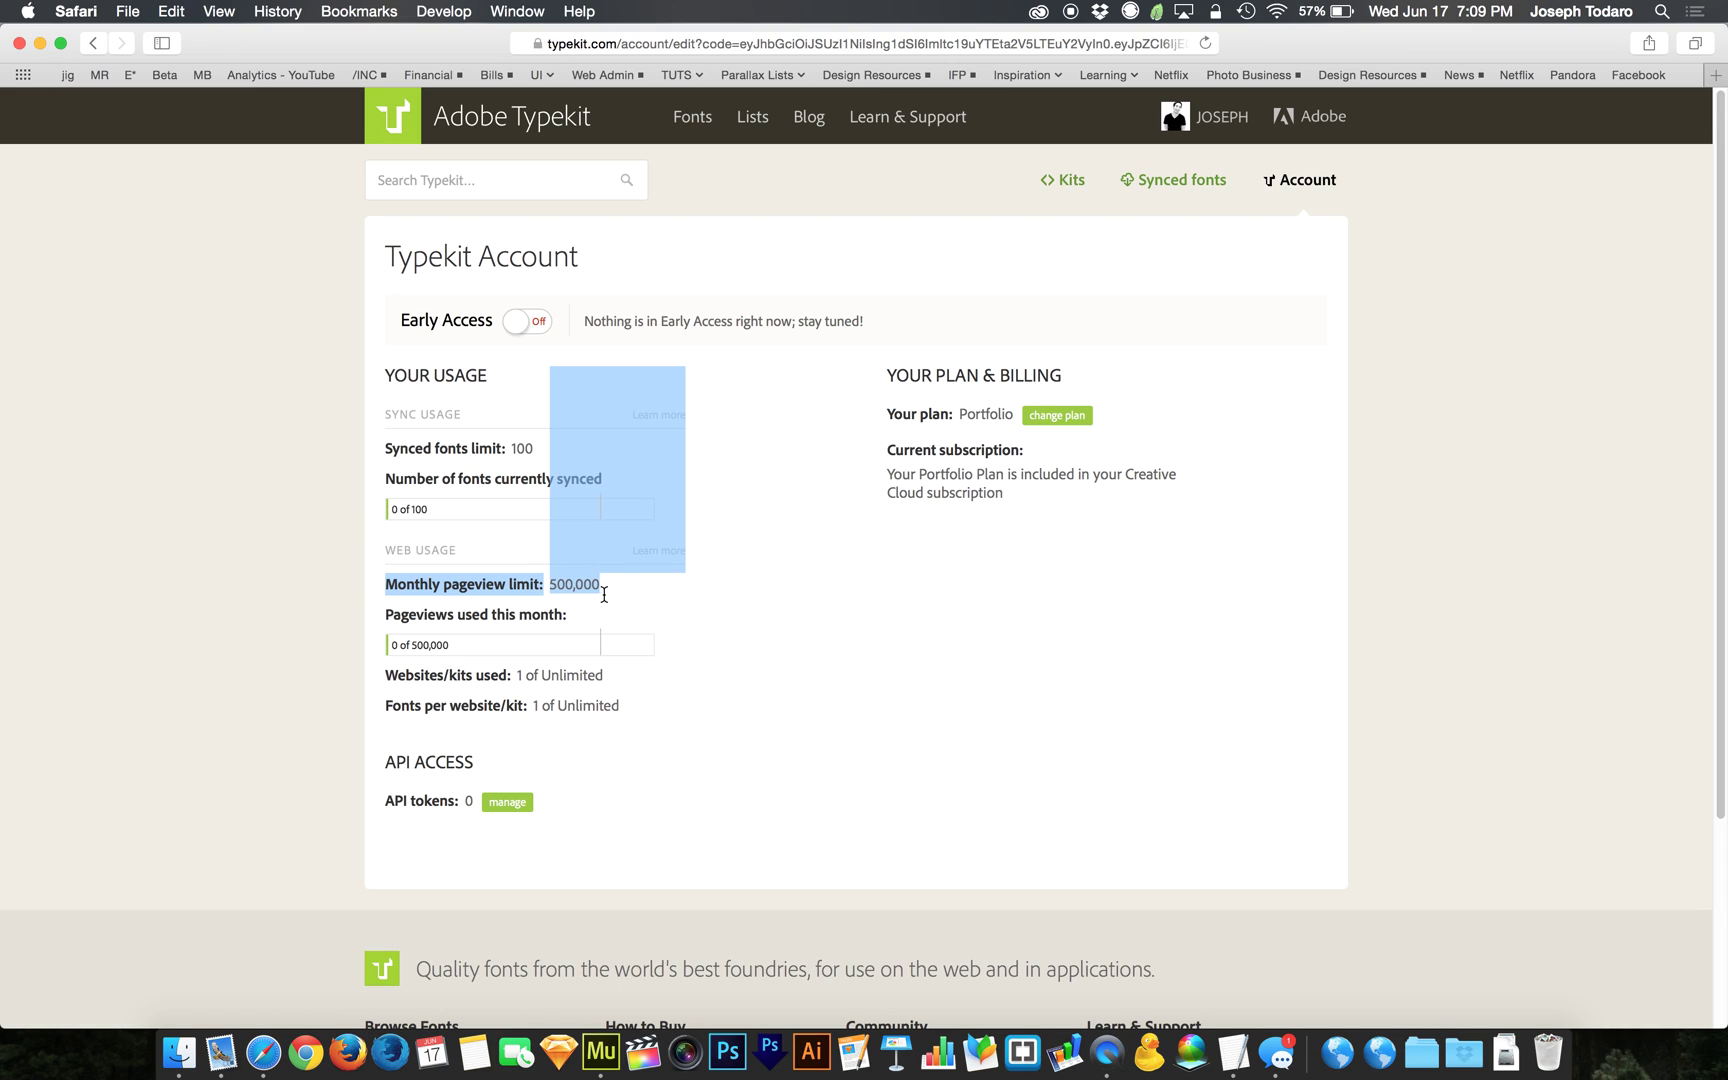
{"action": "left_click", "coordinate": [292, 604]}
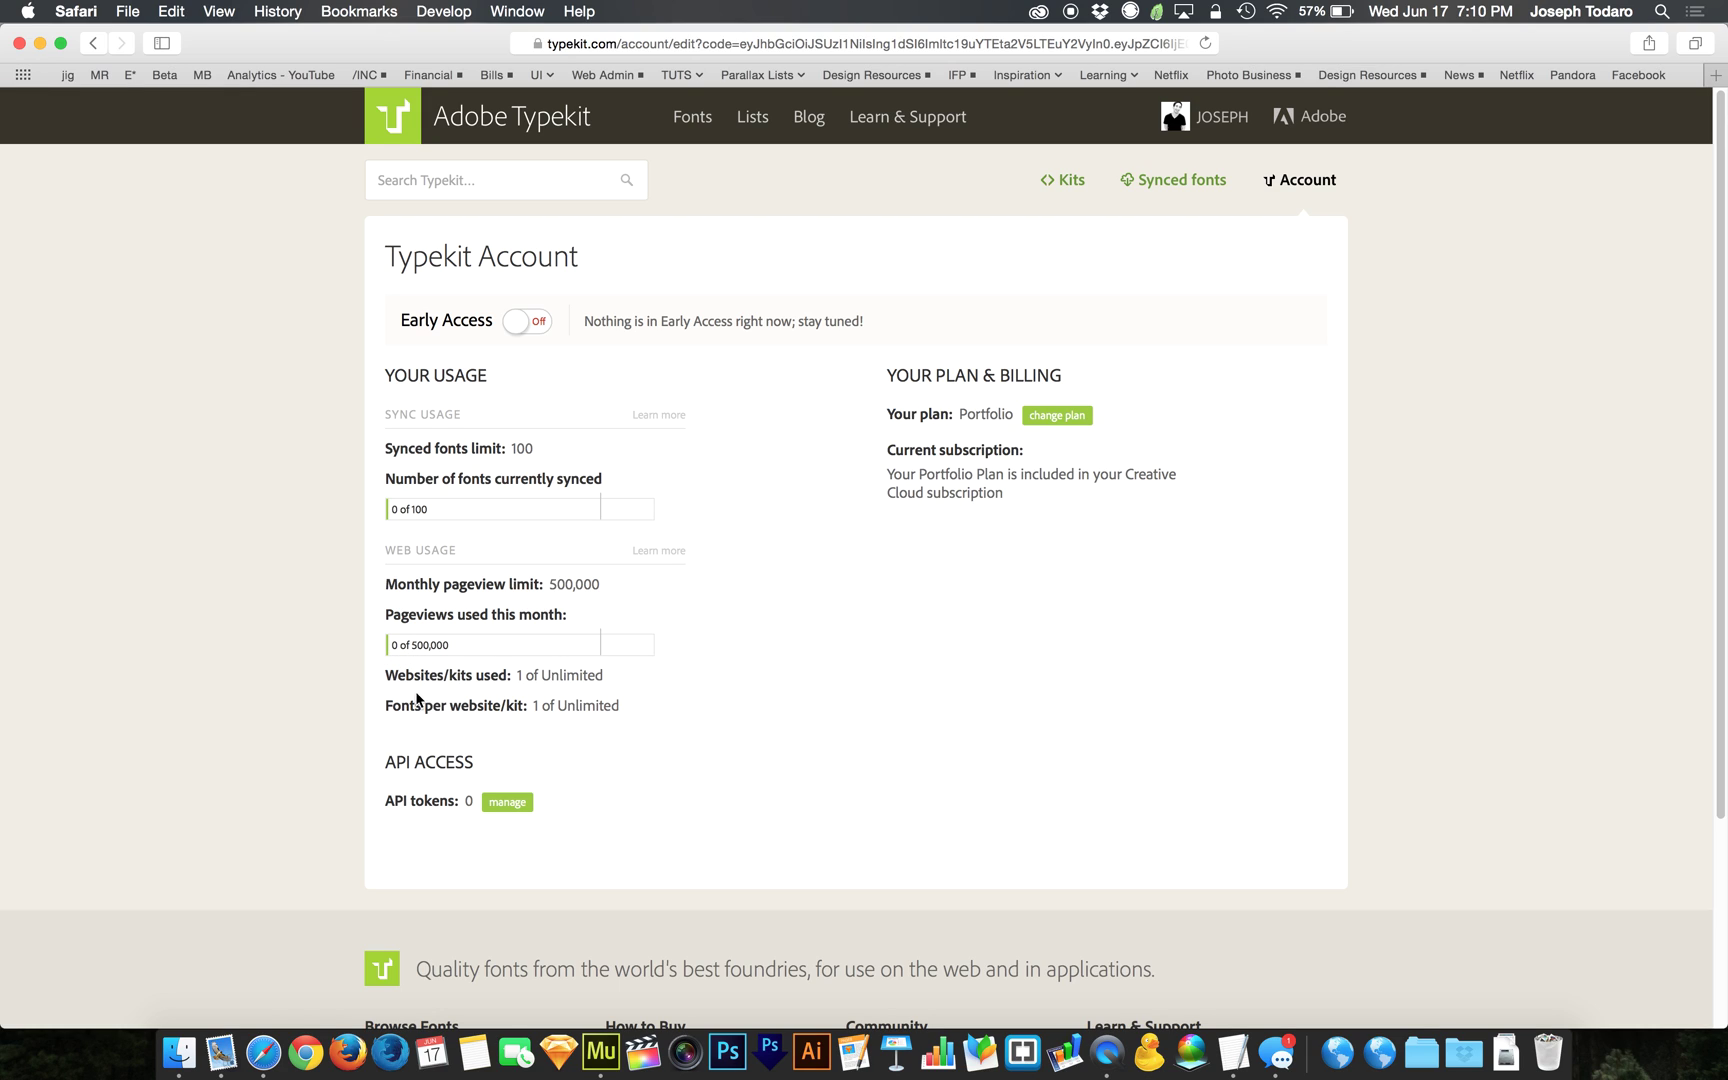
{"action": "left_click_drag", "start_coordinate": [385, 677], "coordinate": [636, 678]}
{"action": "left_click", "coordinate": [636, 678]}
{"action": "left_click_drag", "start_coordinate": [386, 706], "coordinate": [617, 698]}
{"action": "left_click", "coordinate": [645, 754]}
{"action": "left_click_drag", "start_coordinate": [603, 590], "coordinate": [379, 589]}
{"action": "left_click", "coordinate": [679, 691]}
Return to Muse, cancel the Add Web Fonts dialog and deselect the RECENT WORK frame.
{"action": "key", "text": "super+Tab"}
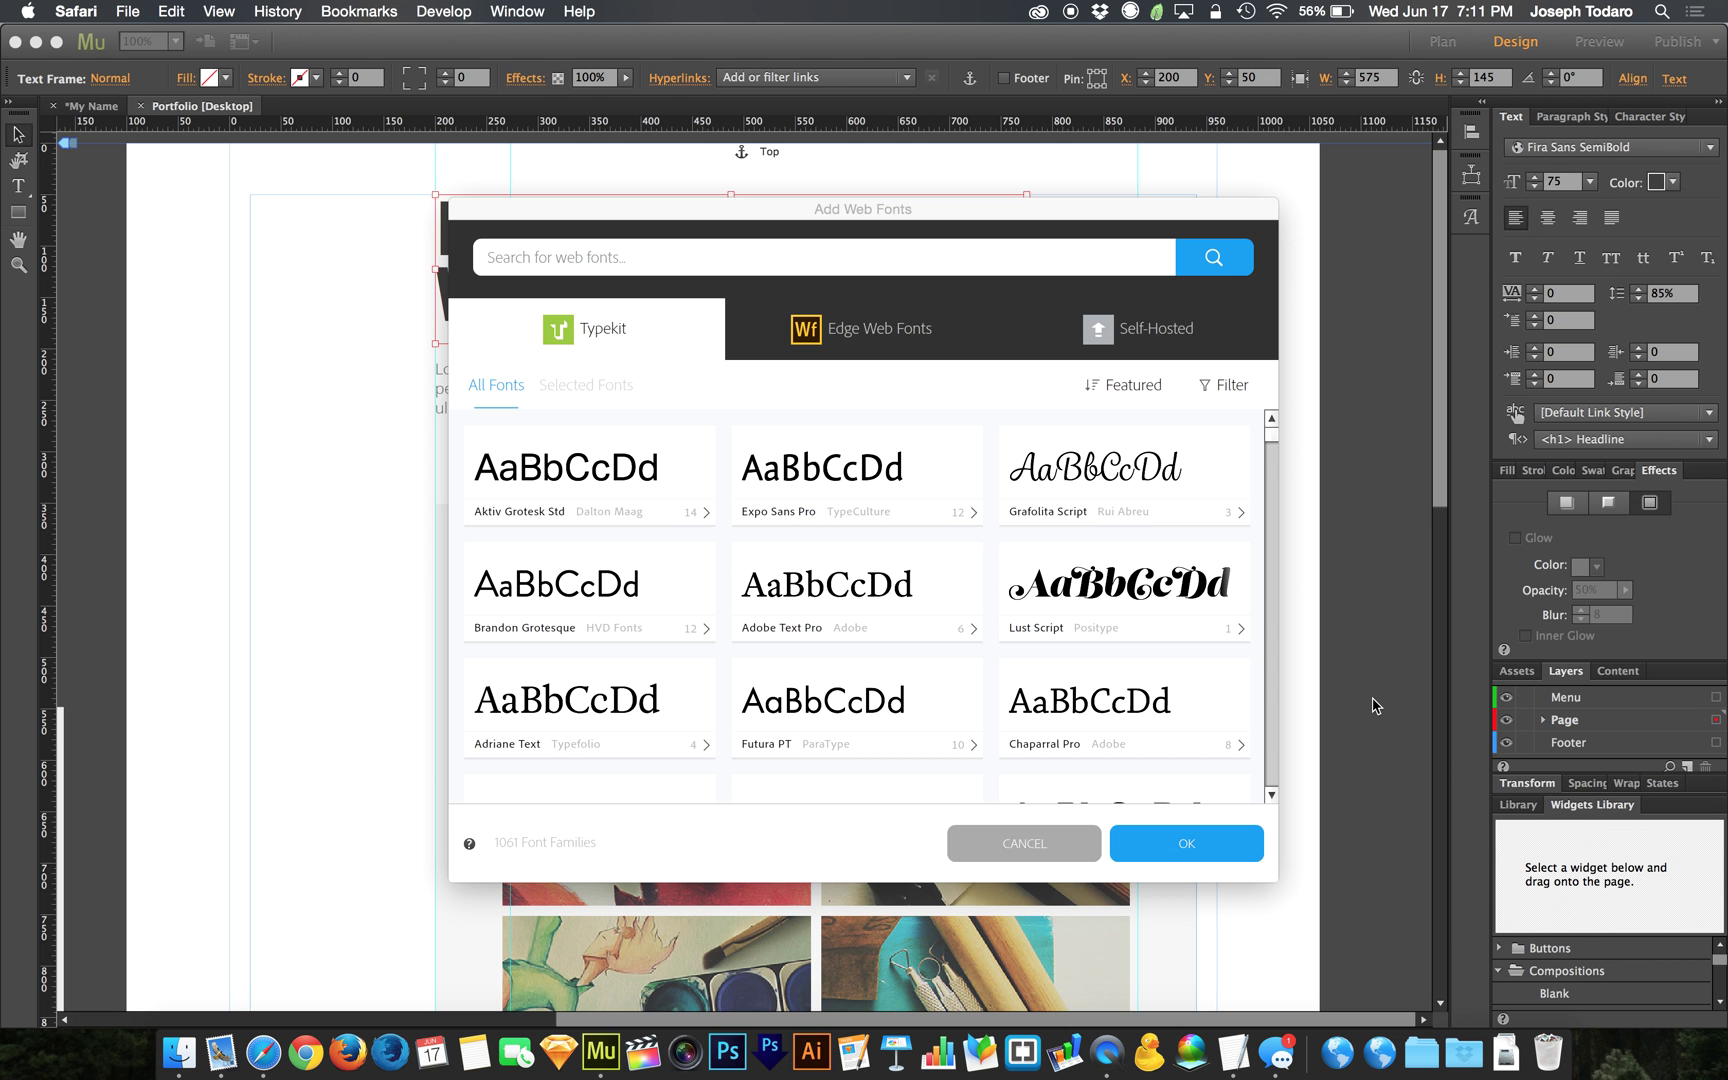
{"action": "left_click", "coordinate": [1020, 855]}
{"action": "left_click", "coordinate": [1020, 857]}
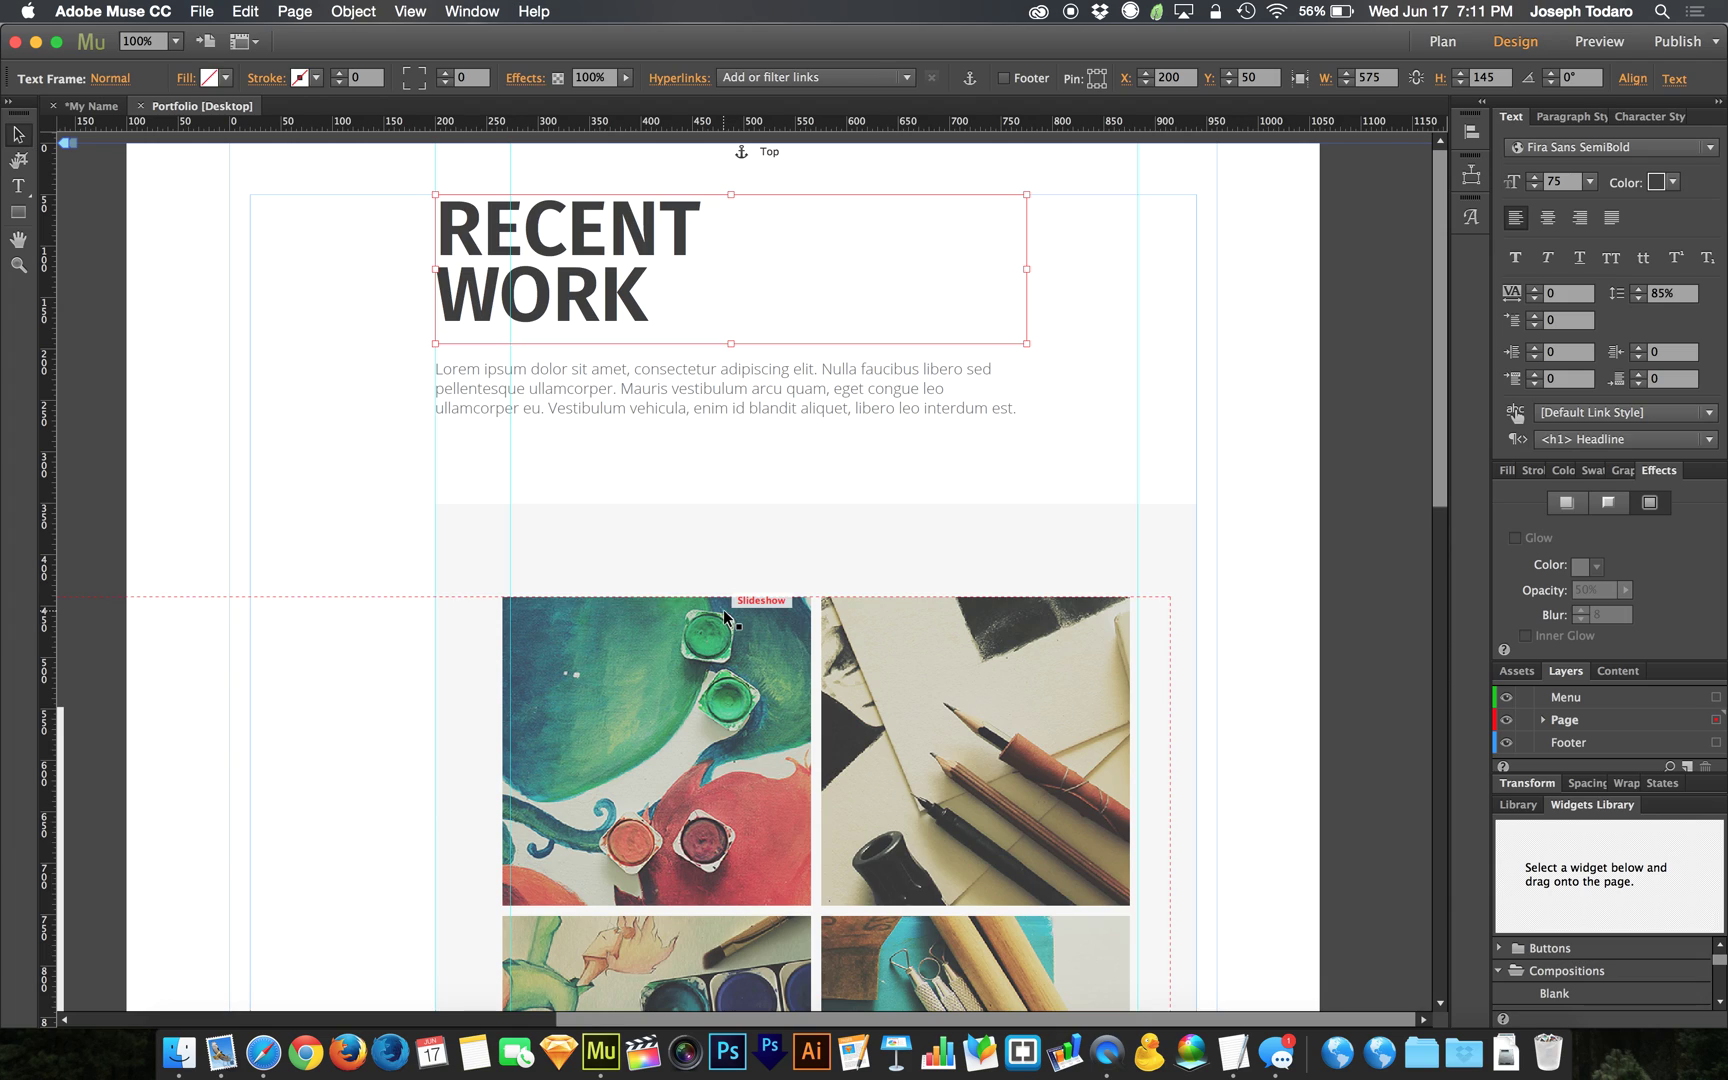
{"action": "left_click", "coordinate": [229, 387]}
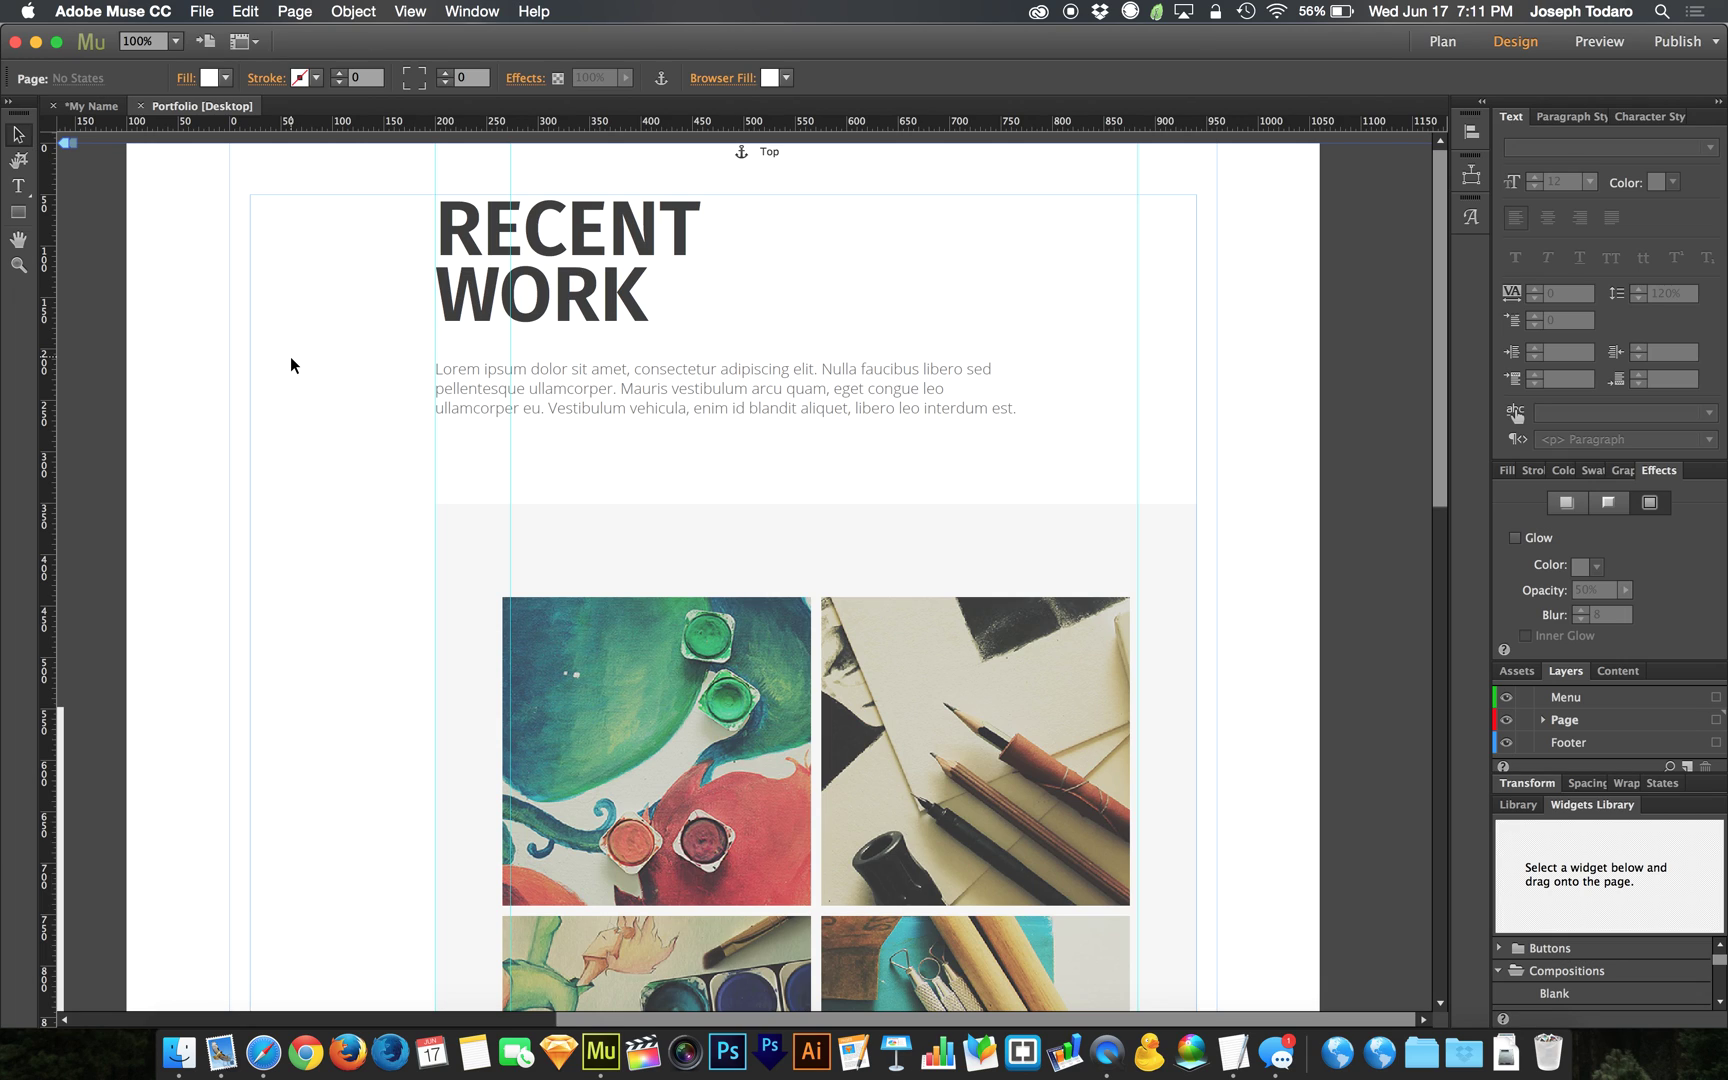
{"action": "left_click", "coordinate": [196, 11]}
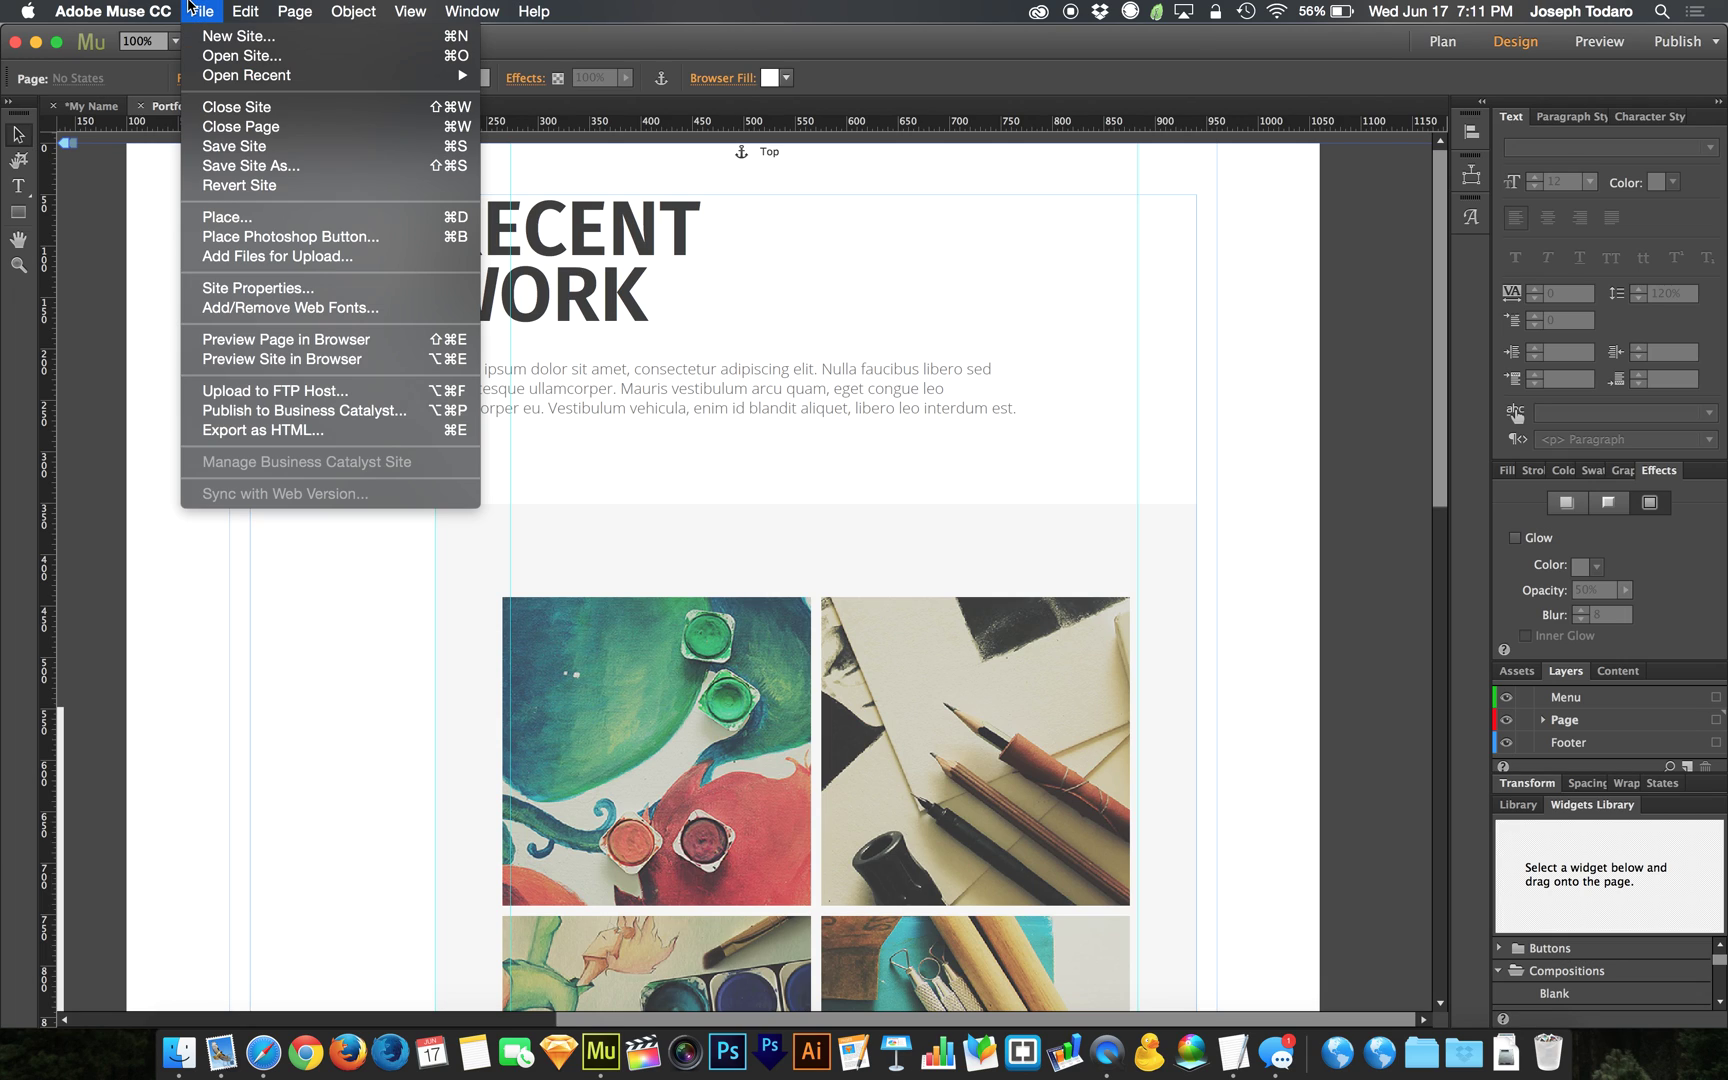
{"action": "left_click", "coordinate": [230, 432]}
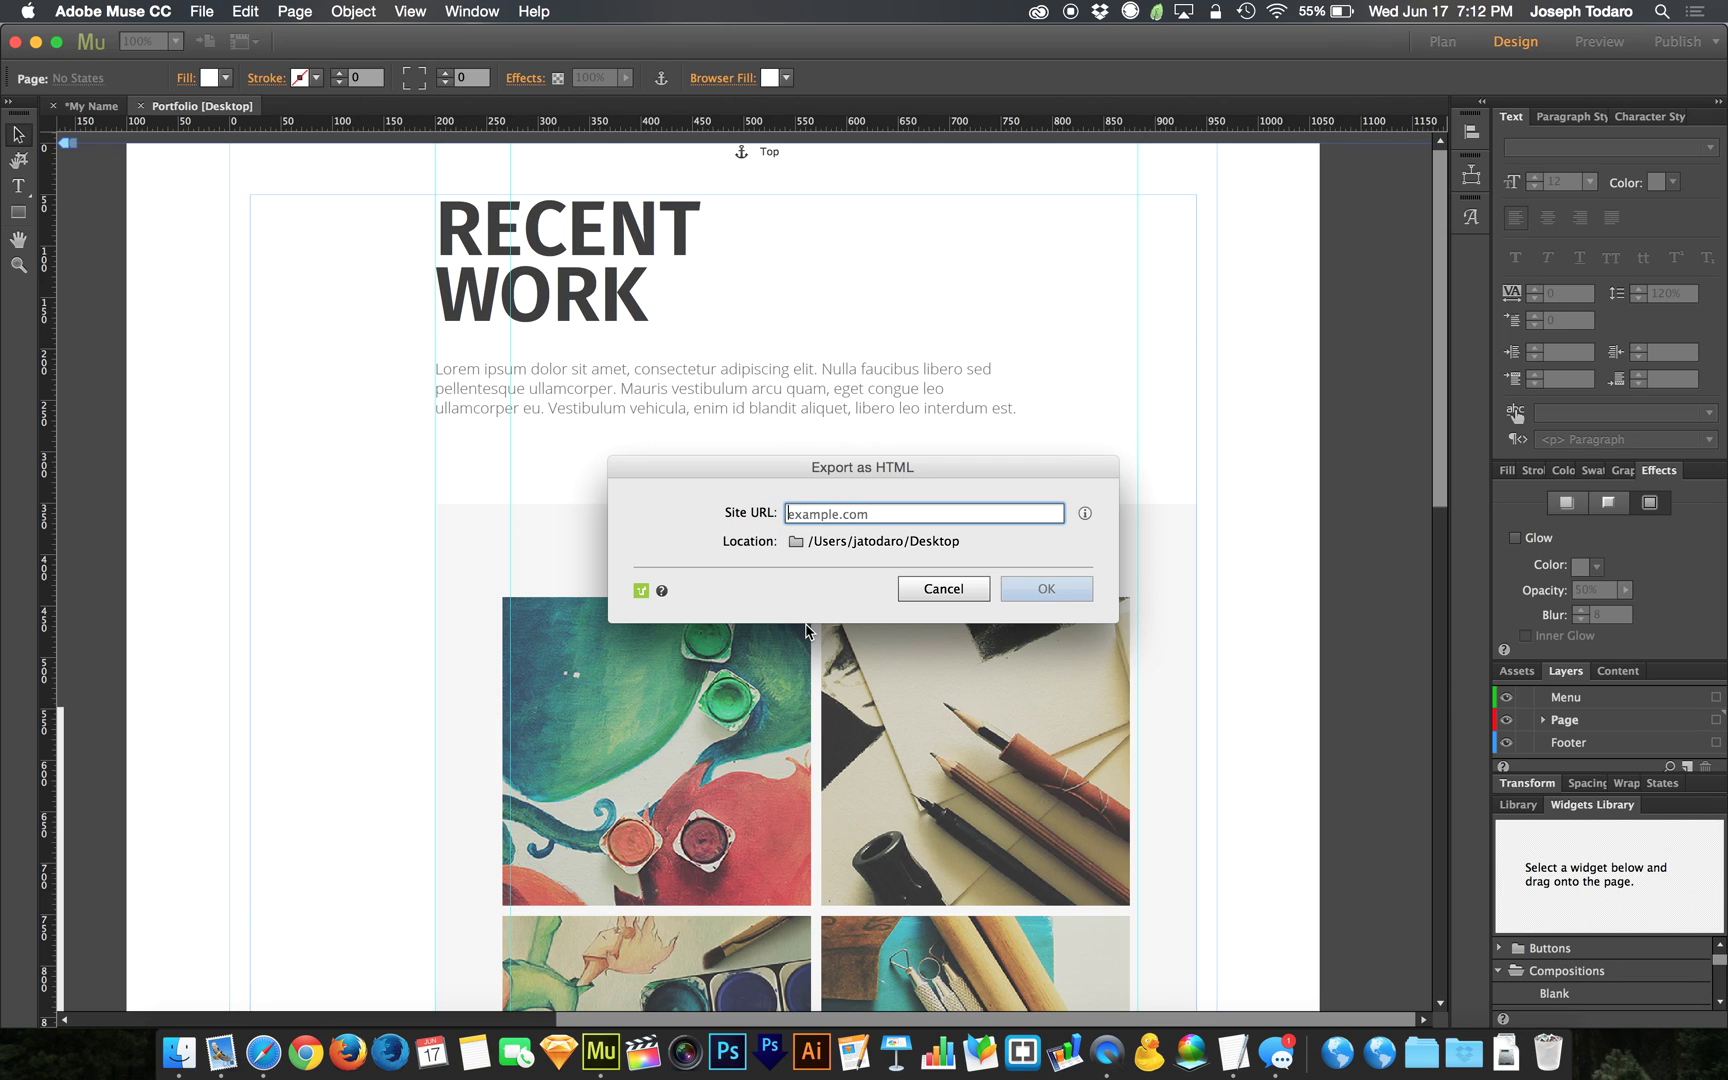
{"action": "type", "text": "www.muse"}
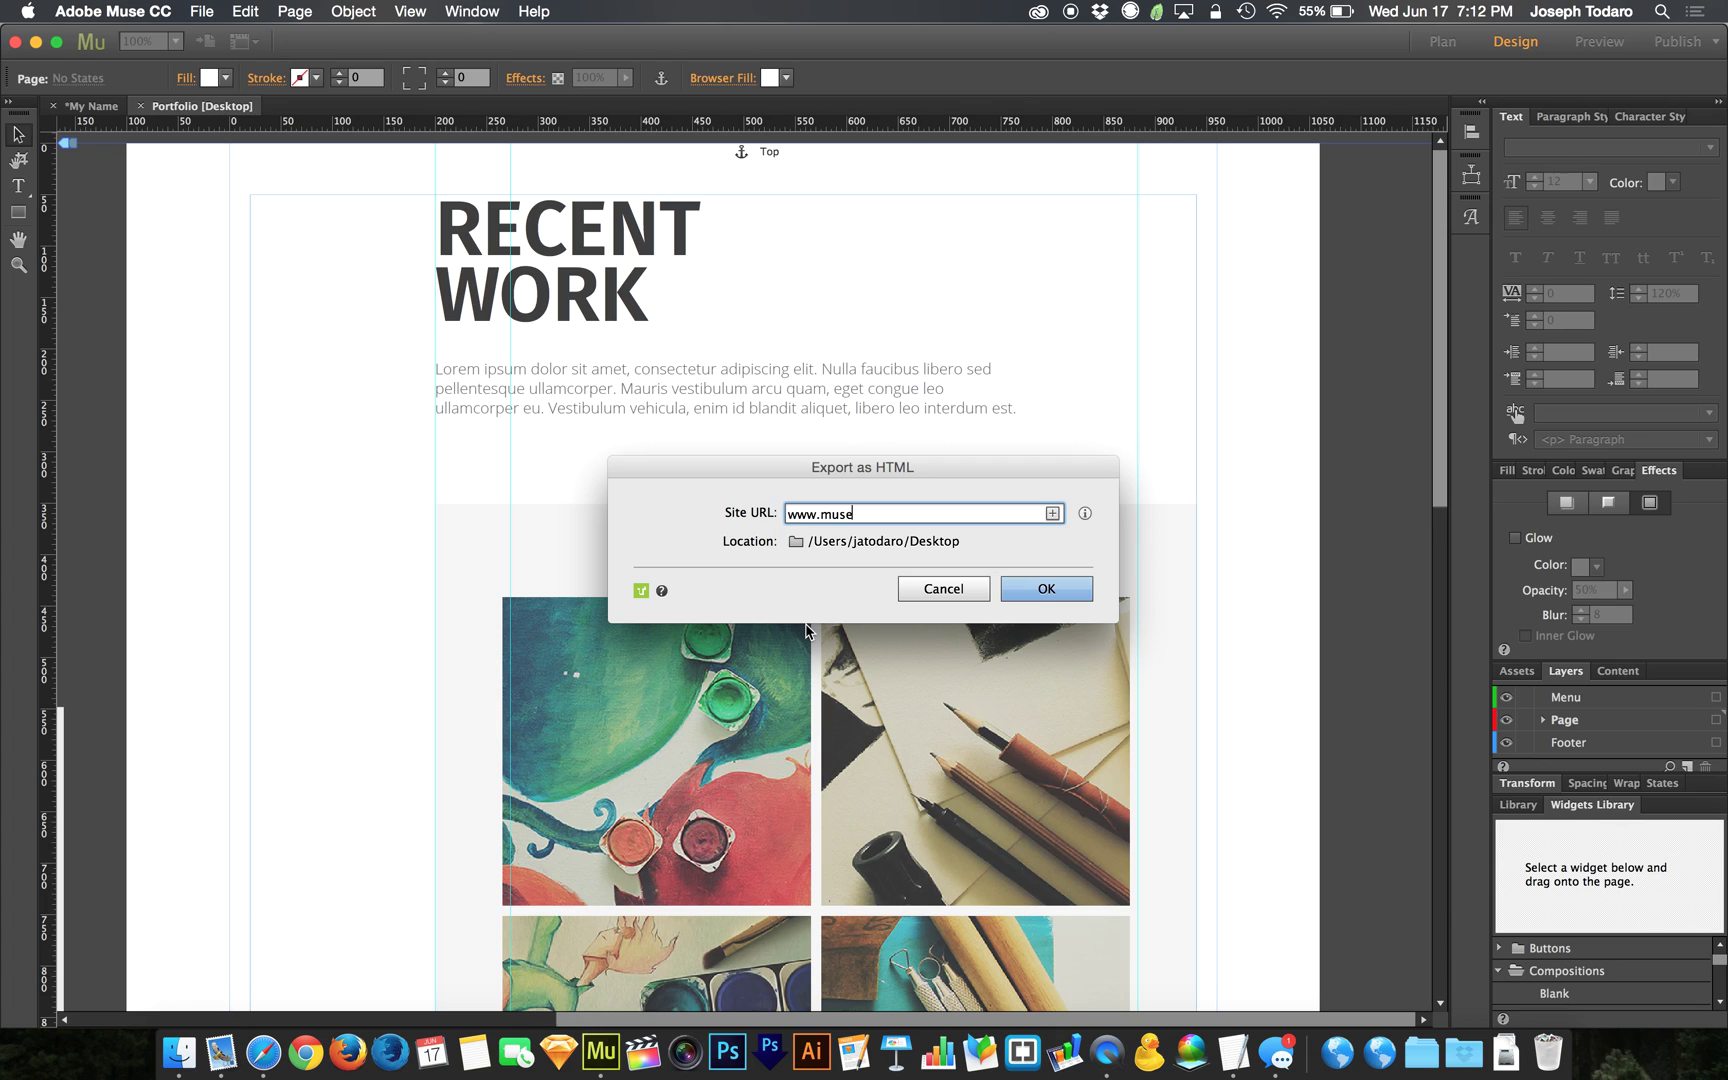
{"action": "type", "text": "resources.com"}
{"action": "left_click", "coordinate": [1052, 514]}
{"action": "type", "text": "www.mr.com"}
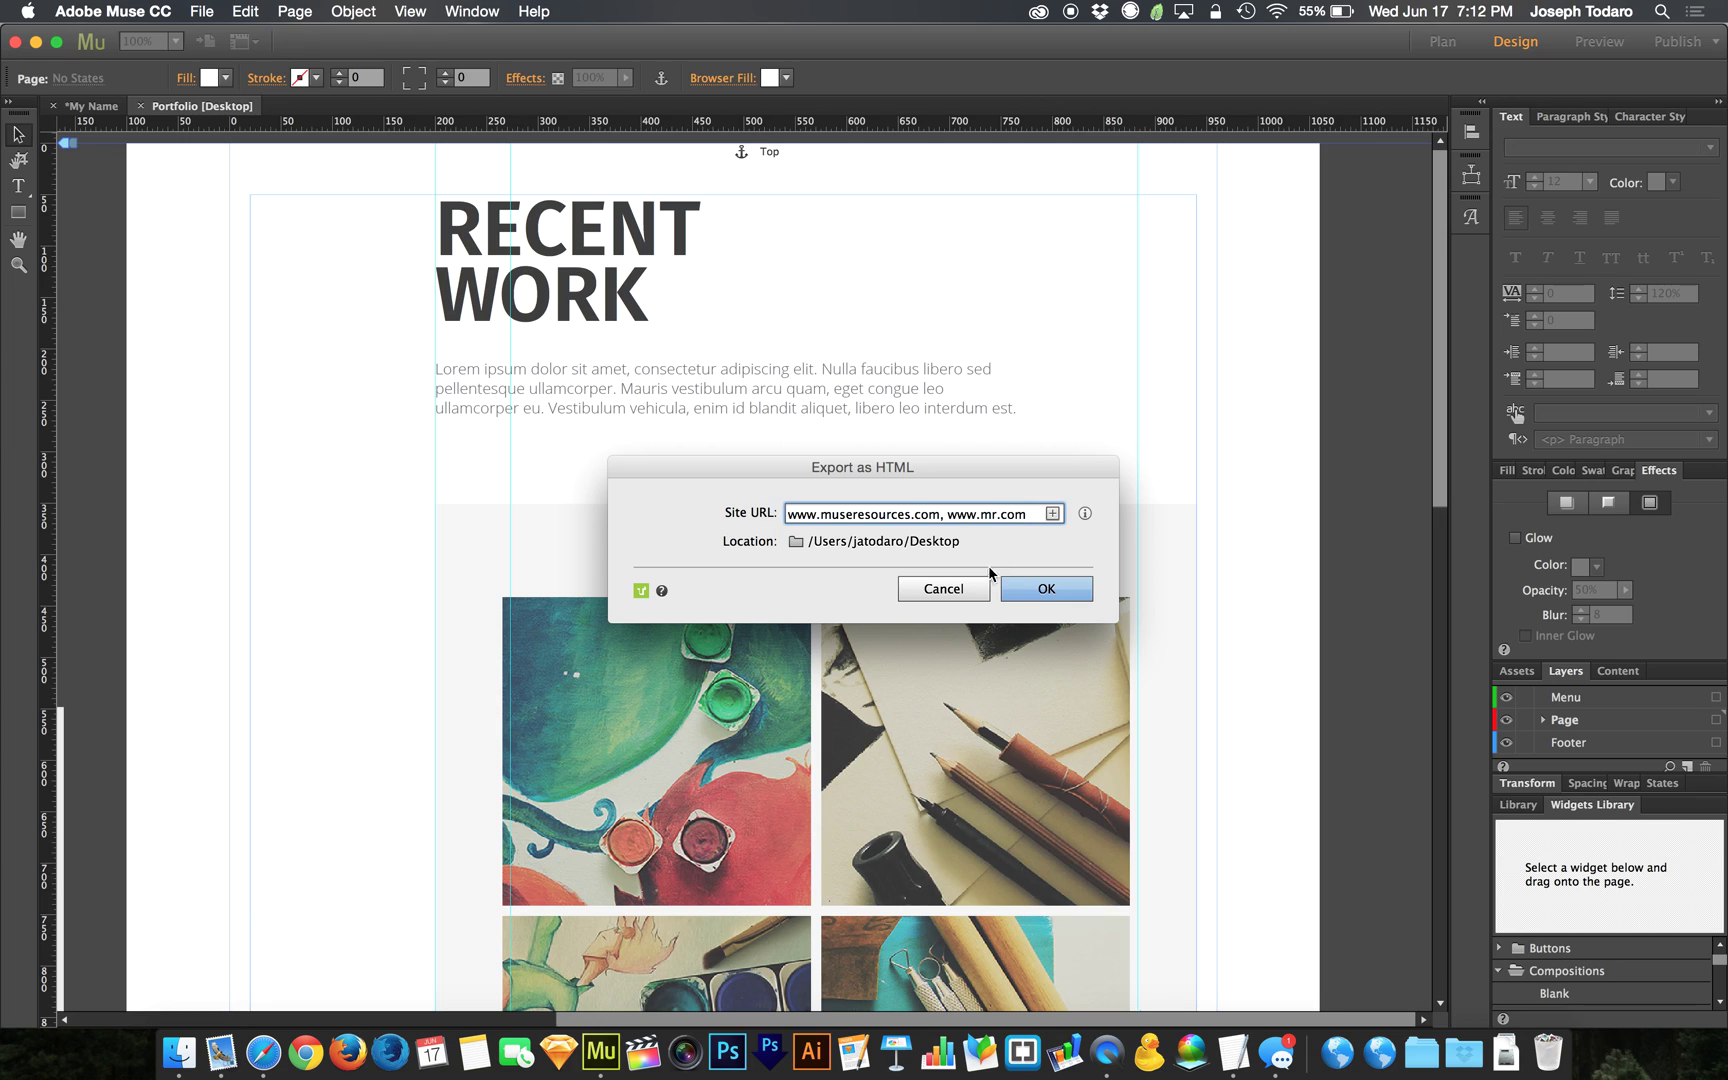
{"action": "left_click", "coordinate": [963, 598]}
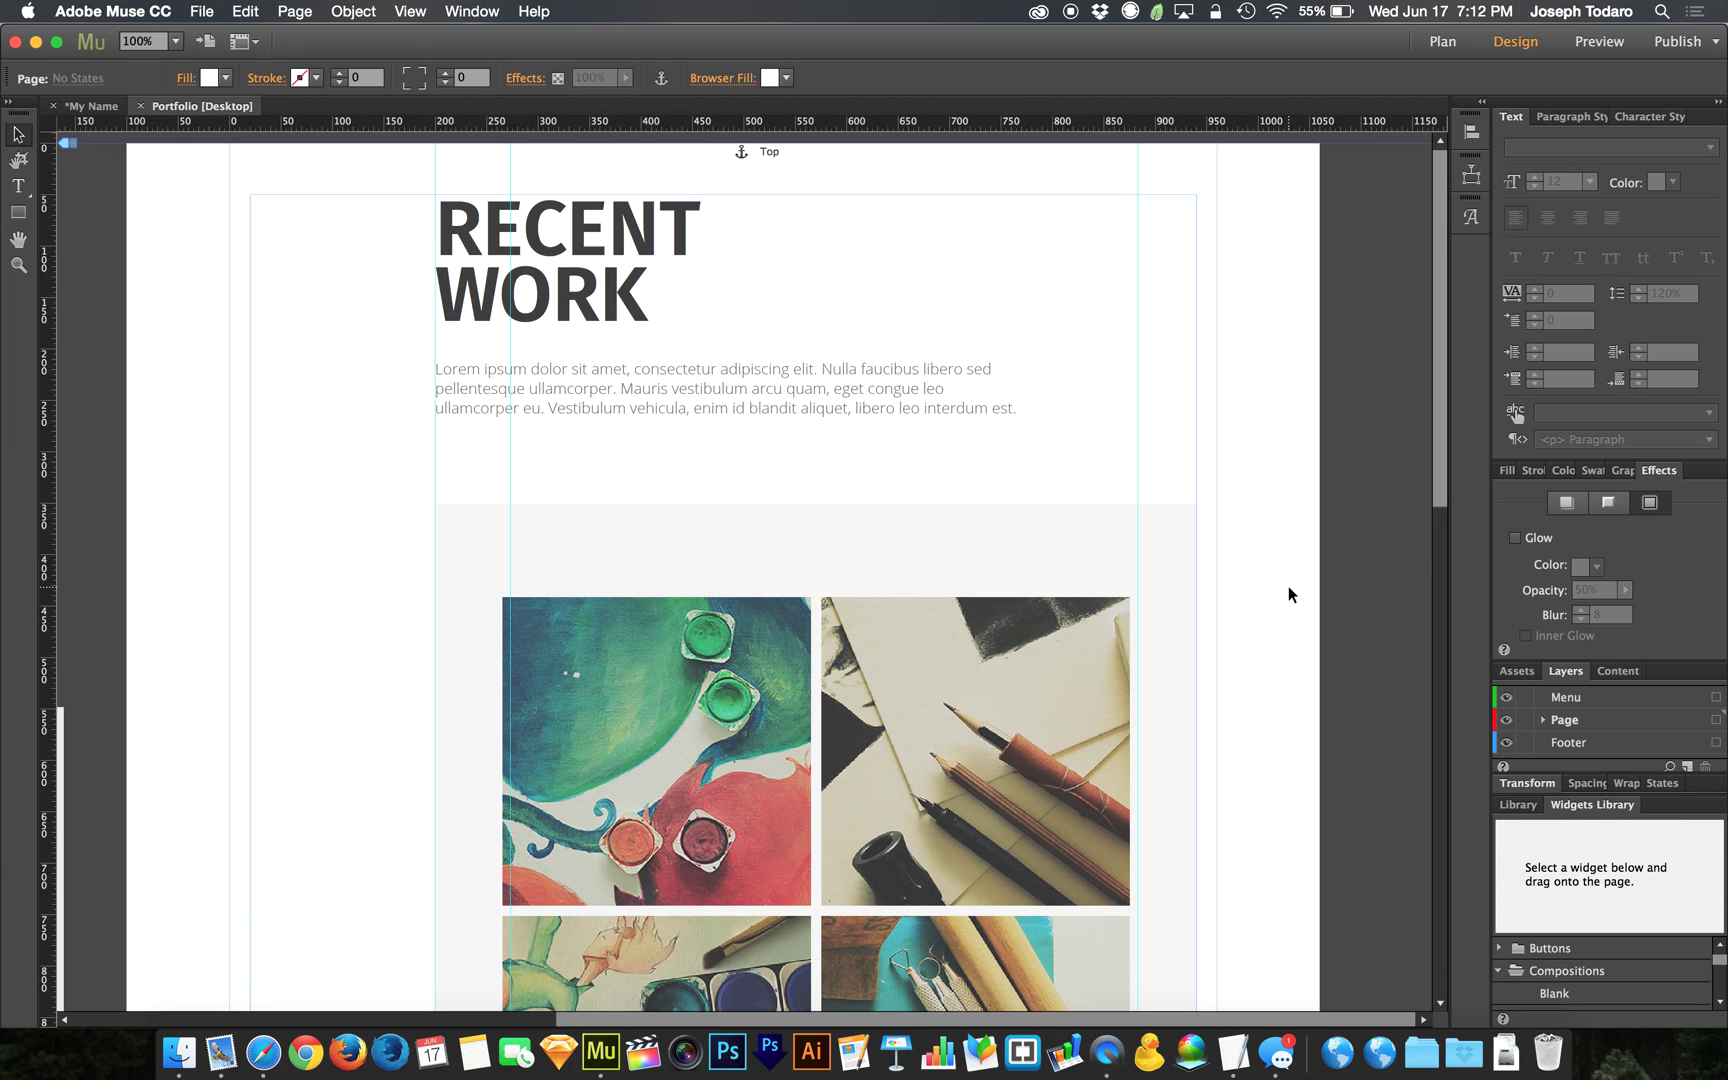